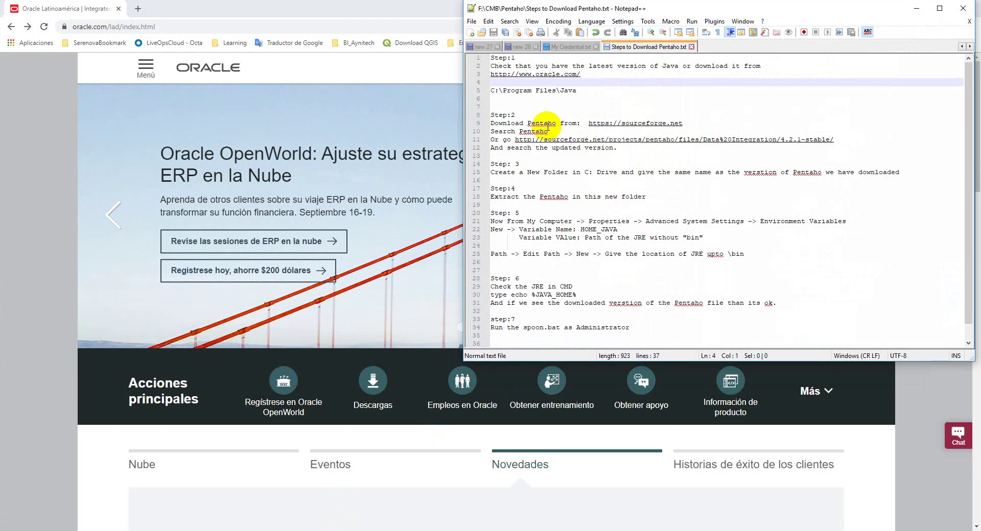
click(609, 87)
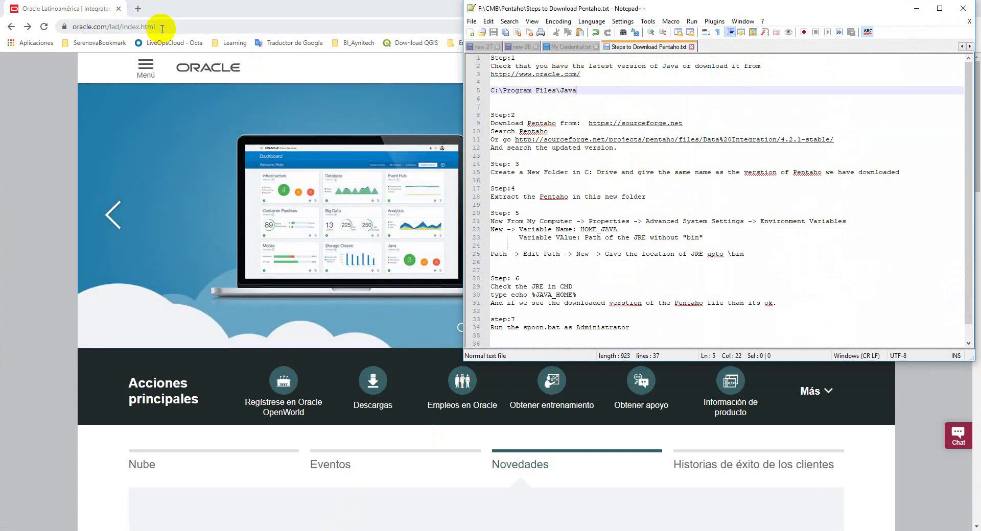
drag(582, 76, 476, 78)
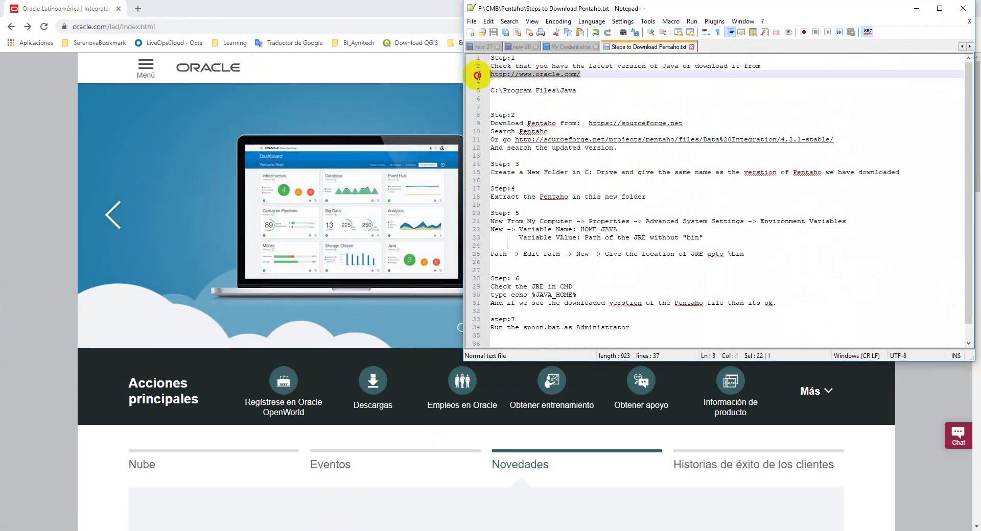
key(ctrl+c)
click(296, 27)
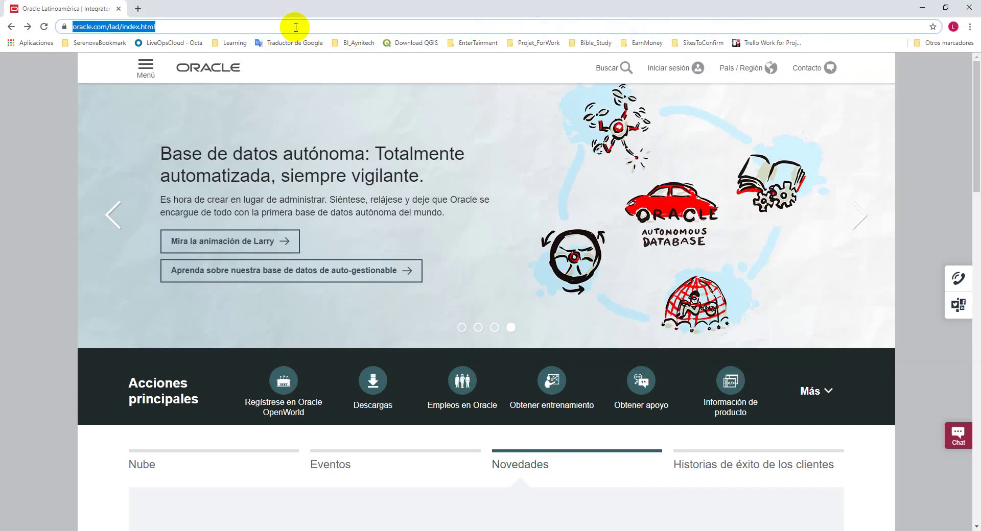
key(ctrl+v)
key(Return)
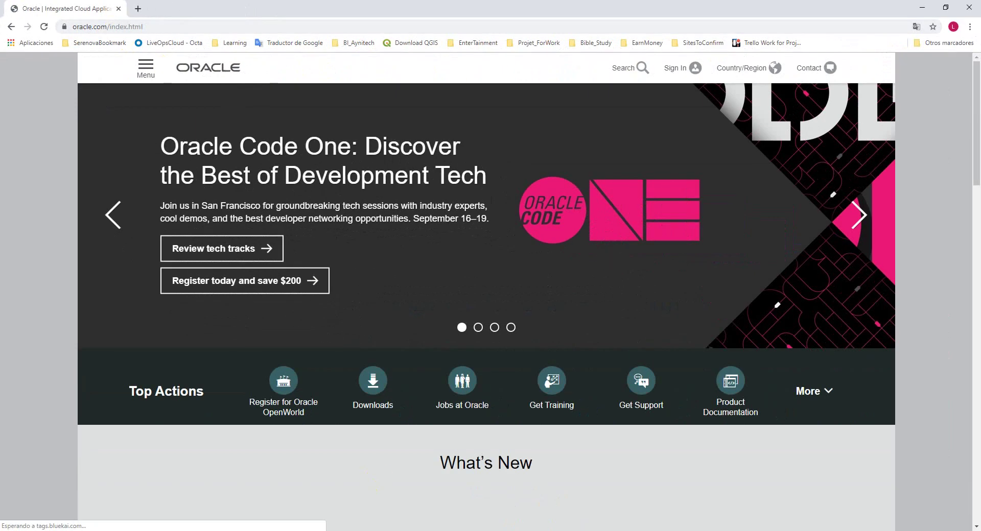
click(346, 525)
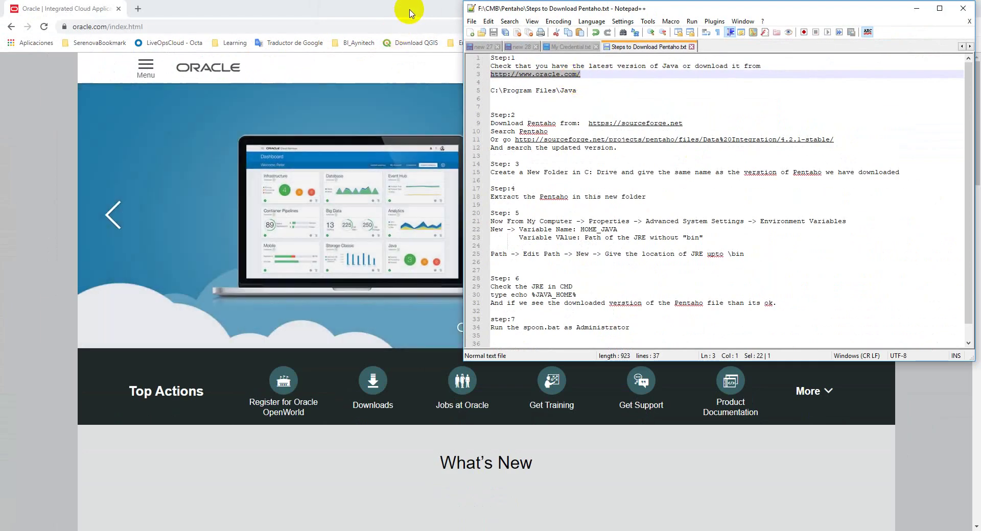
click(409, 10)
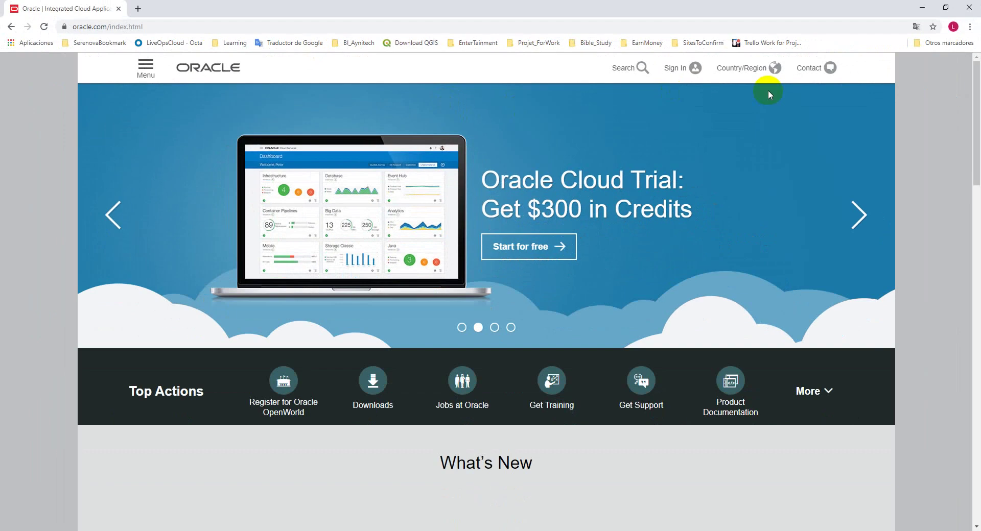
click(773, 69)
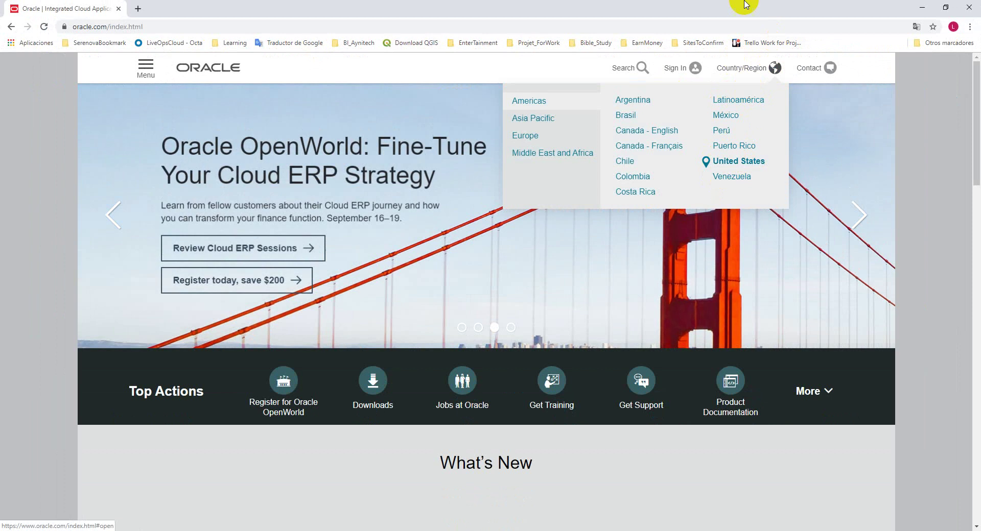
click(146, 67)
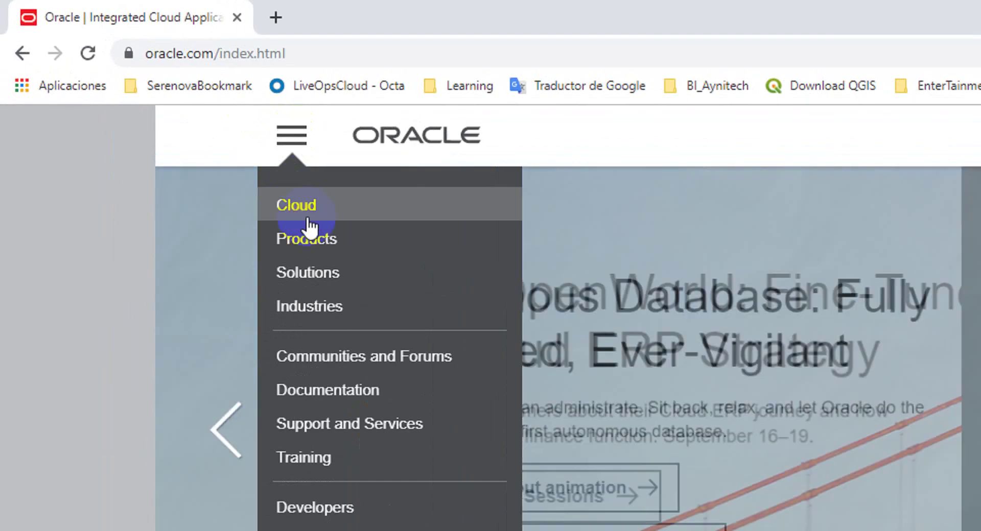
click(347, 244)
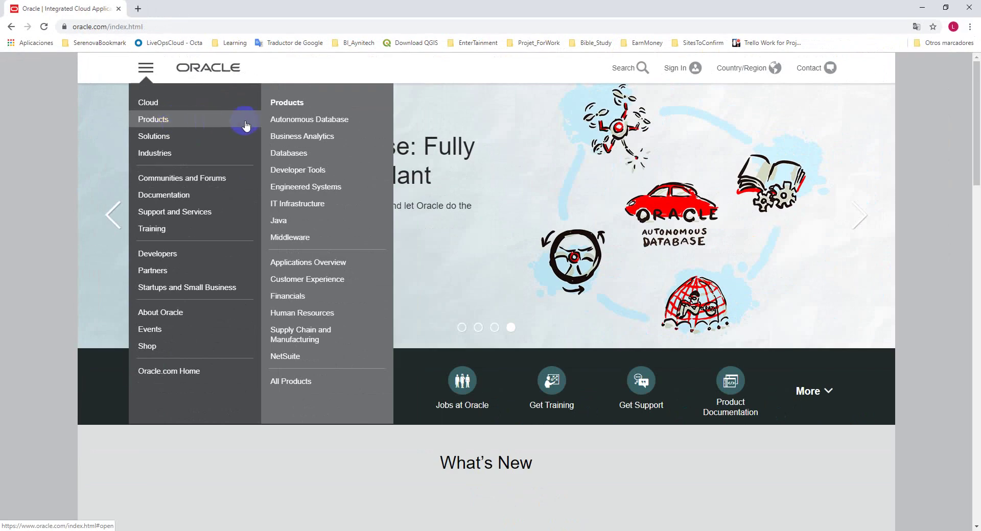
click(322, 222)
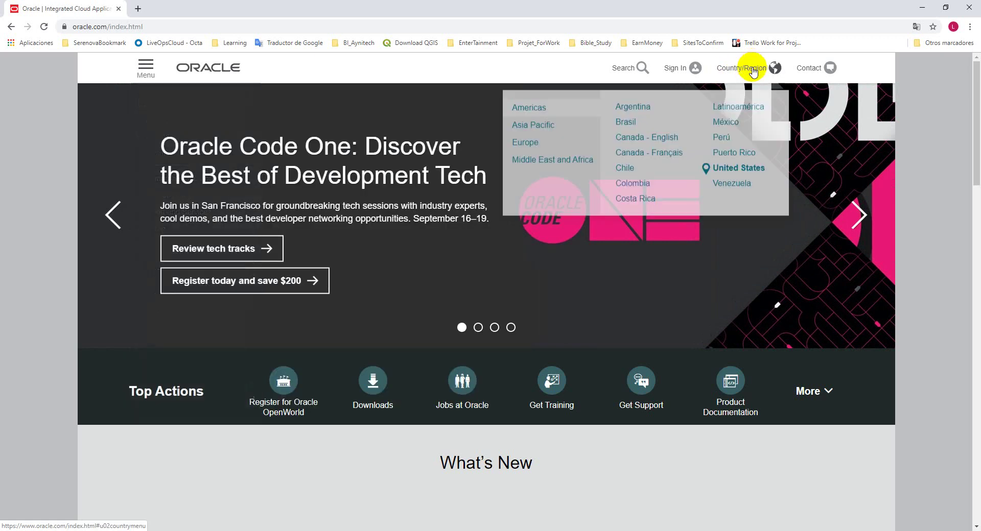
Step: Switch the Oracle website's country/region to Latinoamérica
click(751, 69)
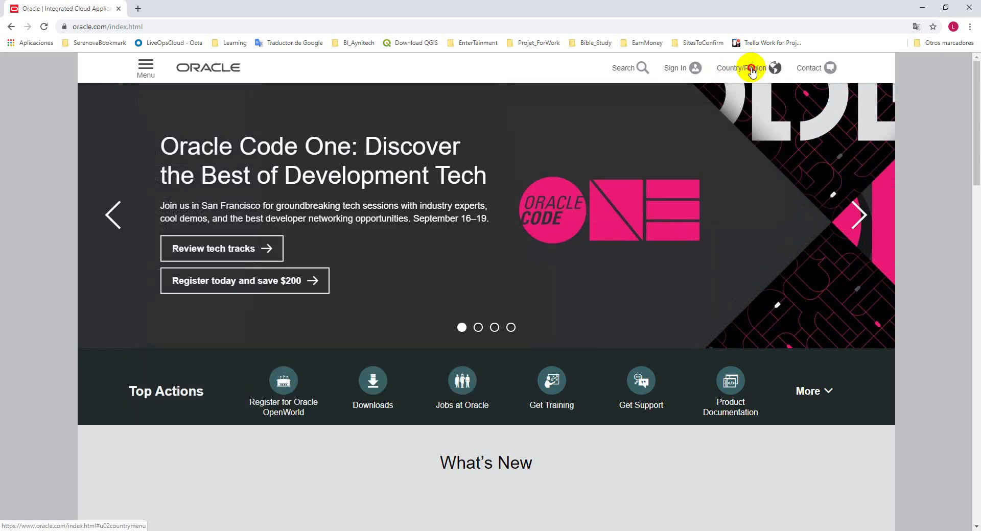
click(751, 69)
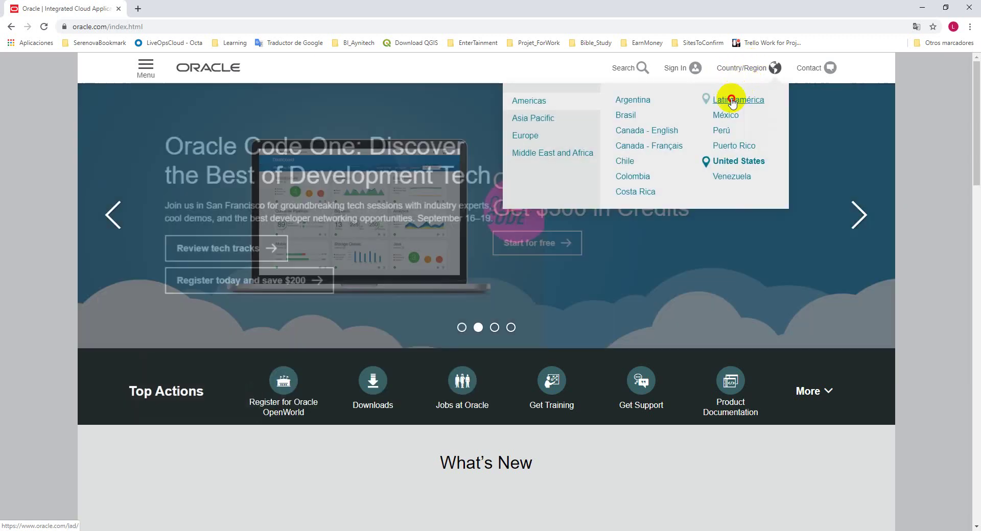
click(715, 98)
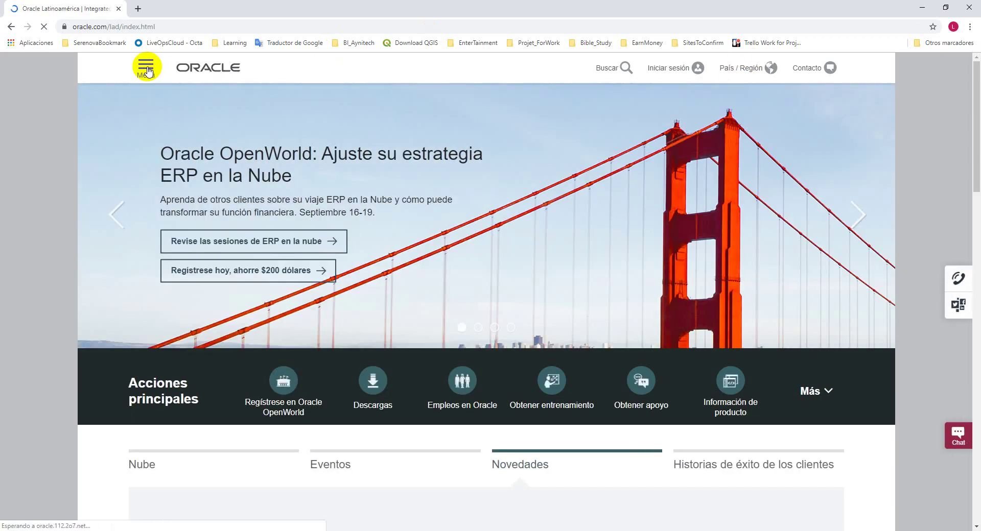
Step: Open the Java (JRE) download page for consumers from the Java products on the Oracle site
click(148, 69)
click(201, 120)
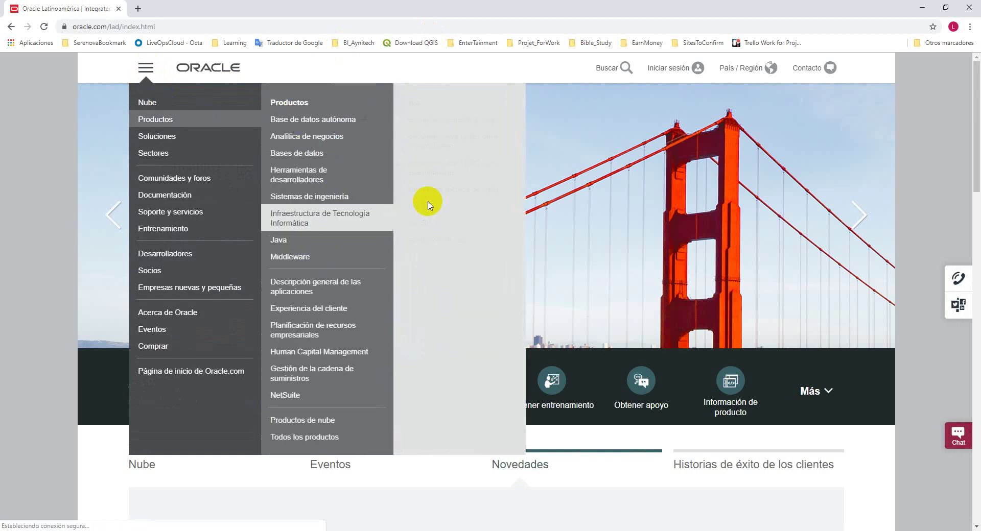
mouse_move(327, 240)
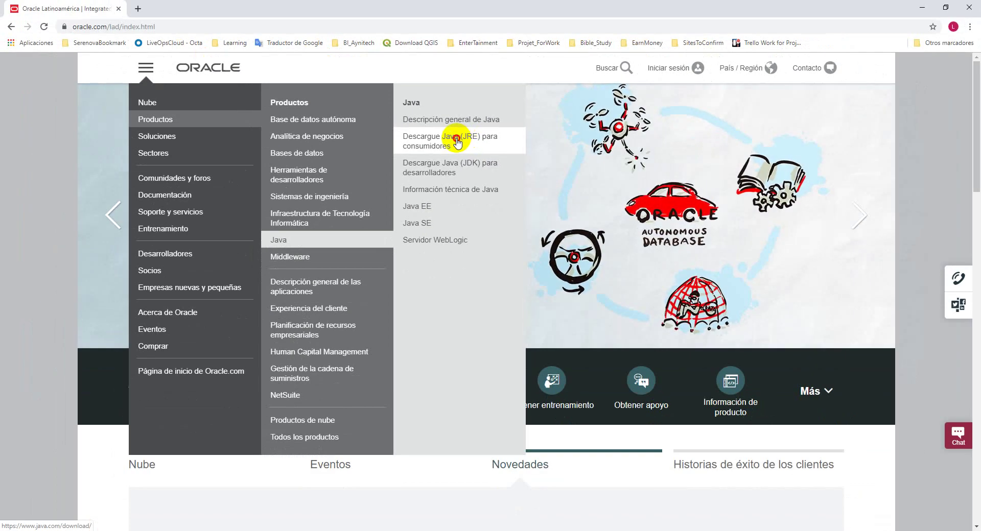
click(457, 143)
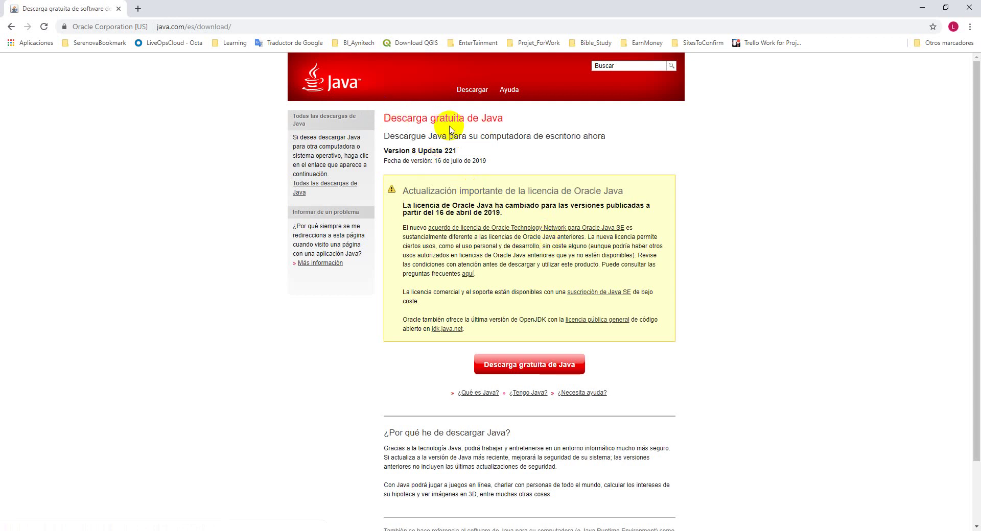
Step: Accept the licence terms and download the Java Version 8 Update 221 installer for Windows
drag(387, 151, 438, 150)
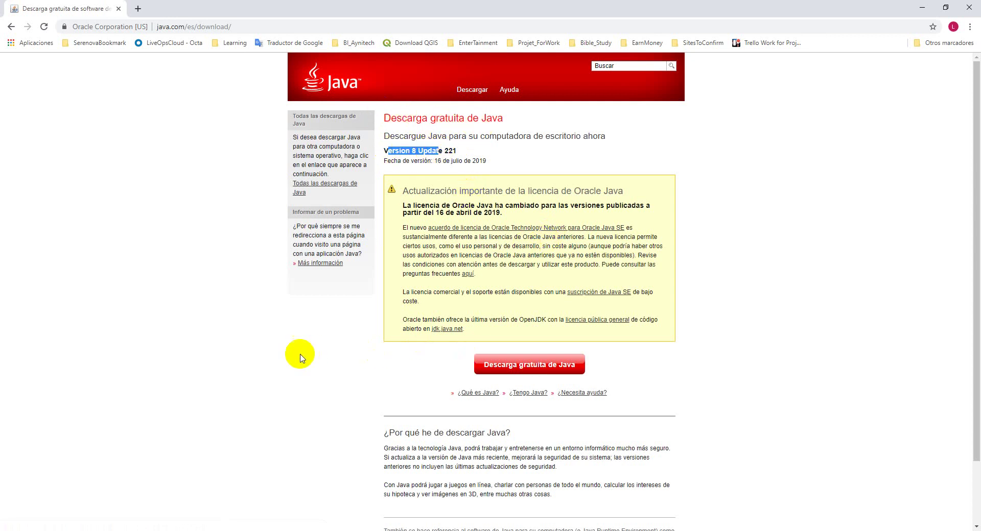
click(299, 352)
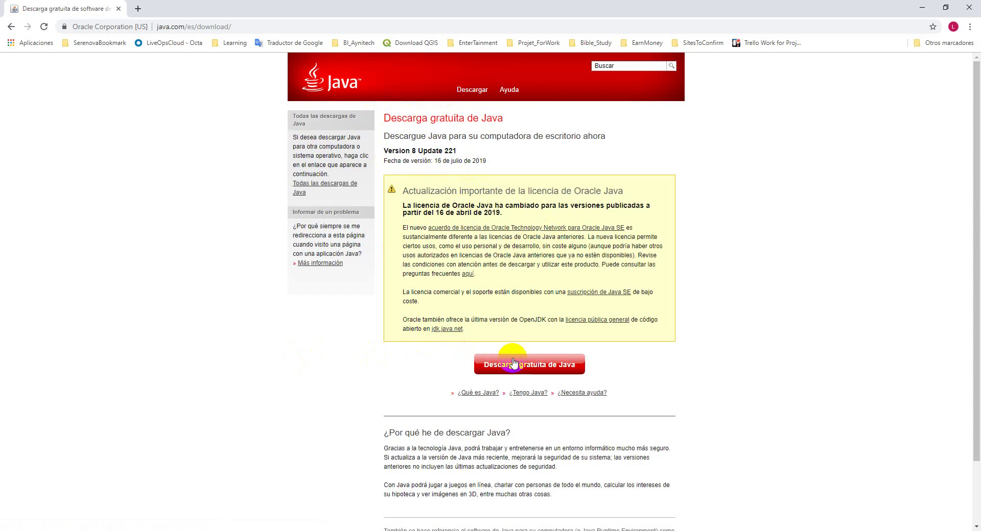
click(557, 373)
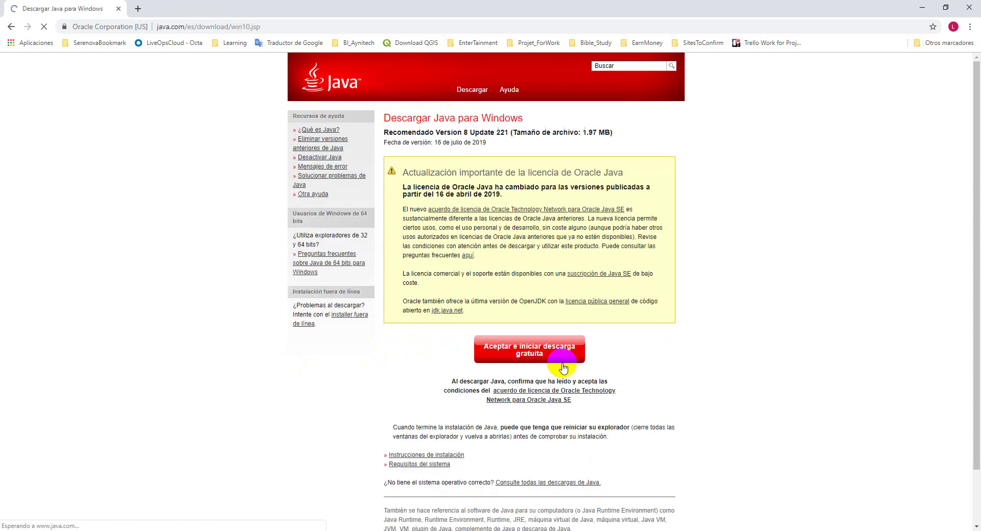
click(563, 368)
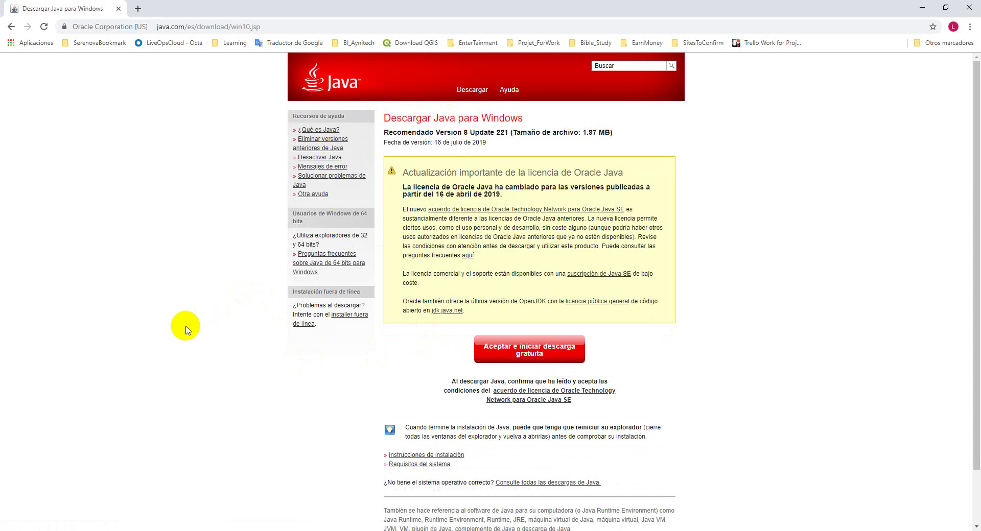
scroll(186, 330, down, 2)
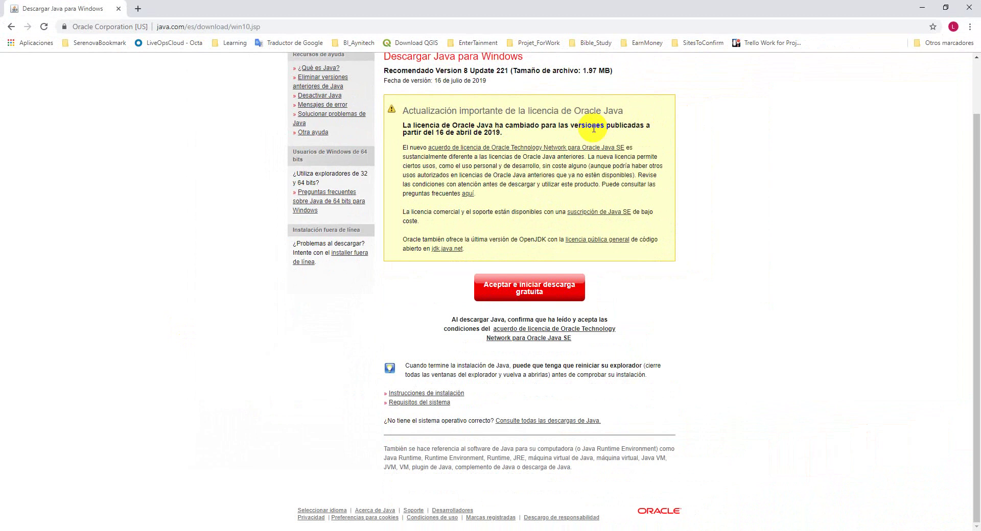
click(521, 292)
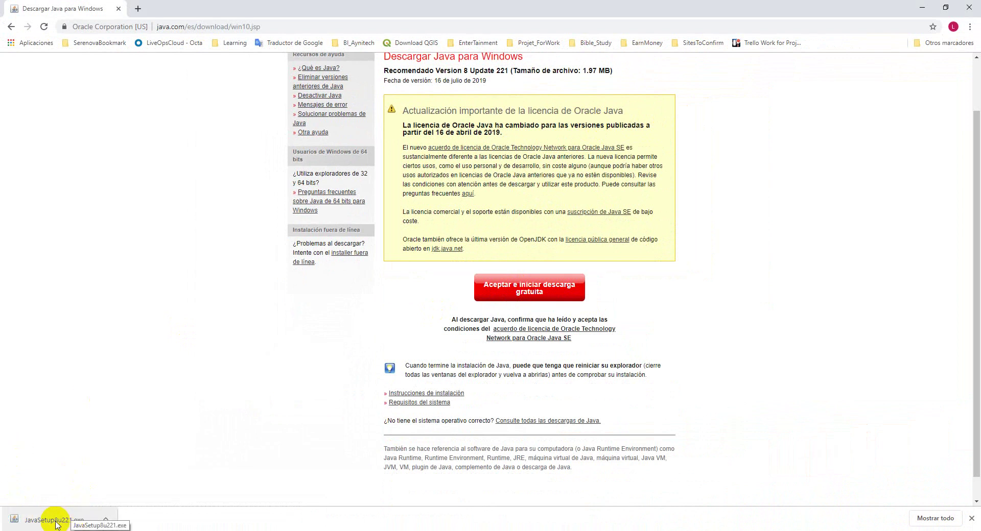
Step: Run the downloaded JavaSetup8u221 file as administrator from its folder and start the Java installation
click(60, 521)
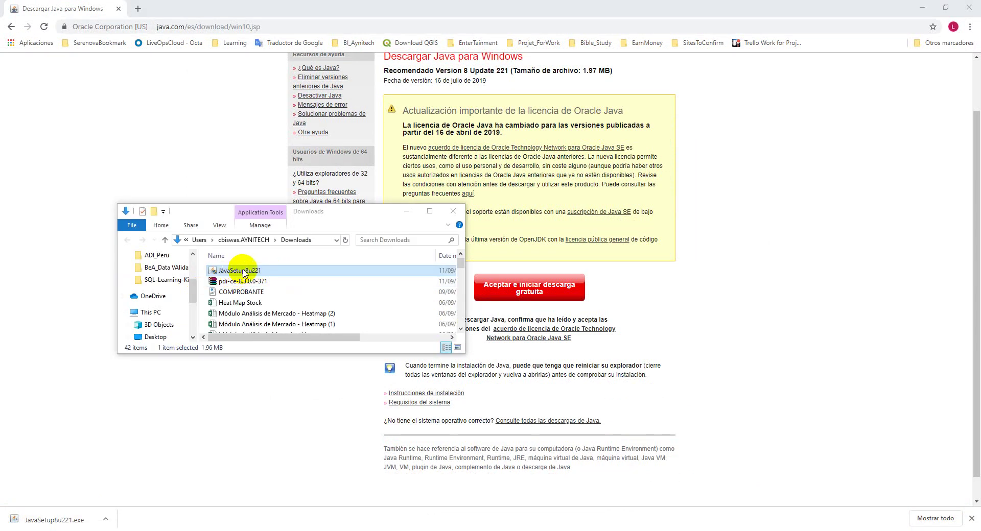
right_click(279, 272)
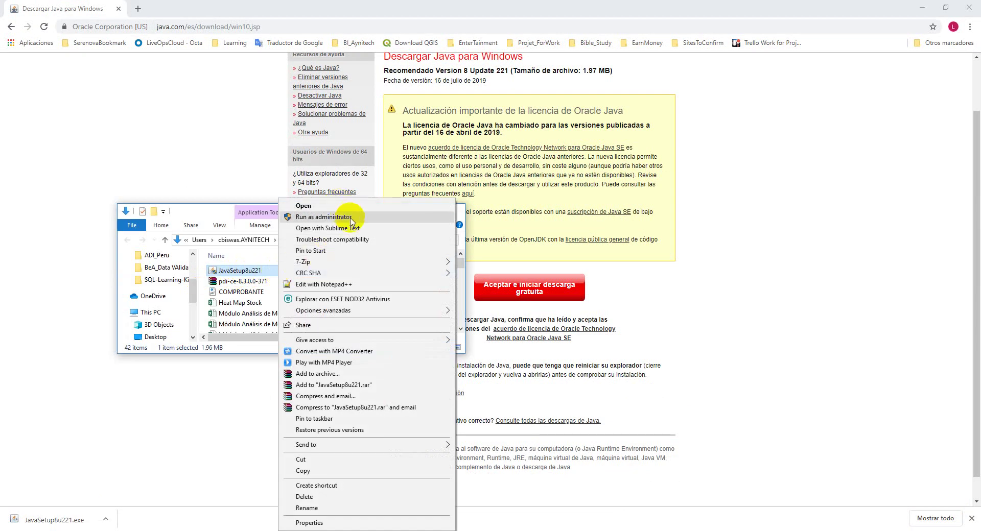
click(301, 216)
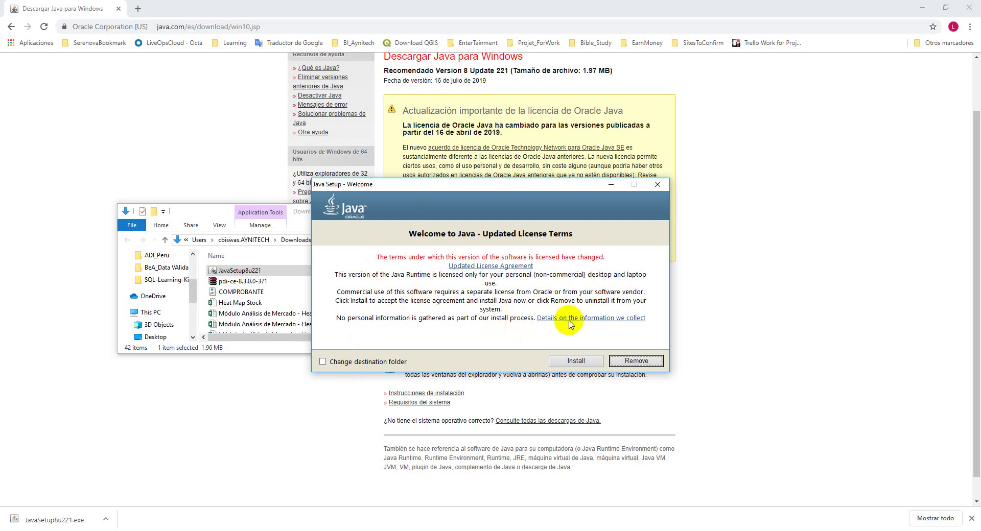
click(570, 364)
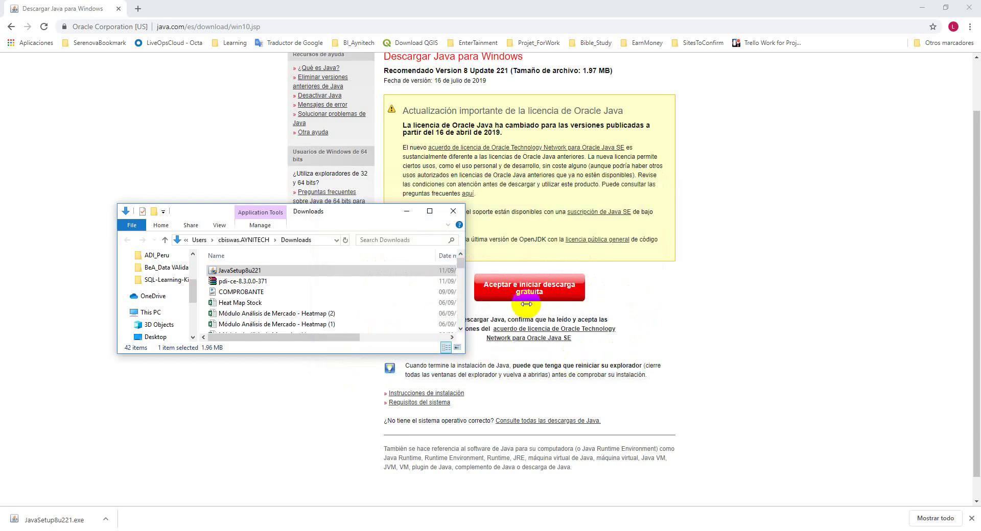
click(405, 211)
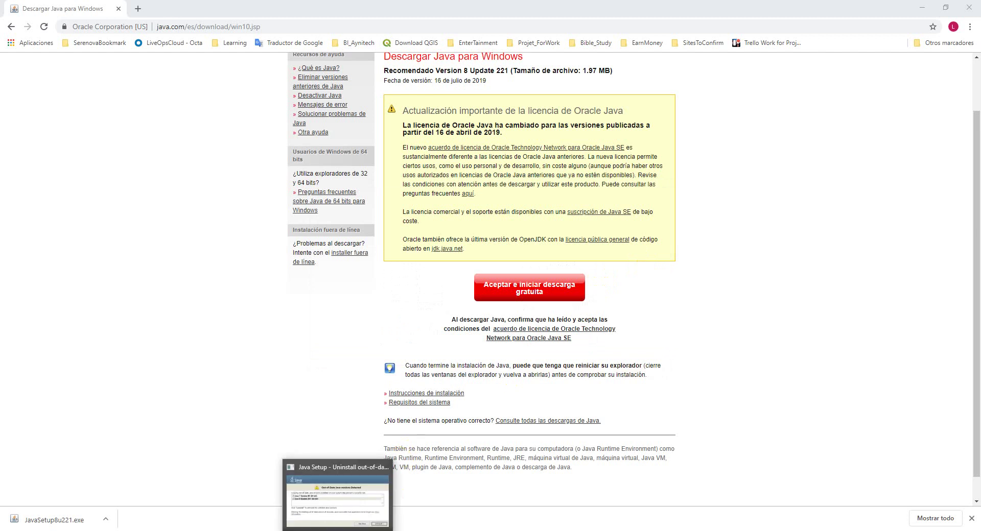
Step: Skip uninstalling the out-of-date Java versions and finish the Java setup
click(339, 485)
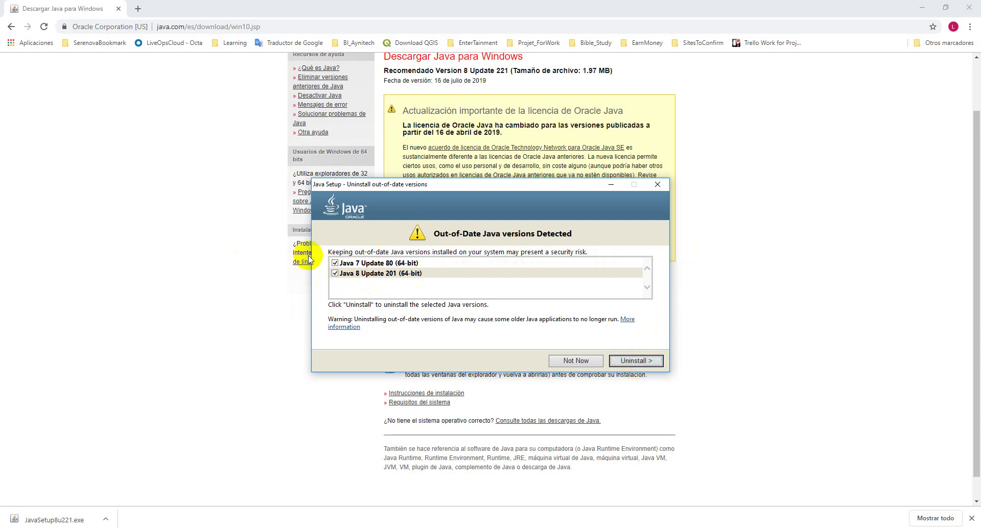
click(576, 361)
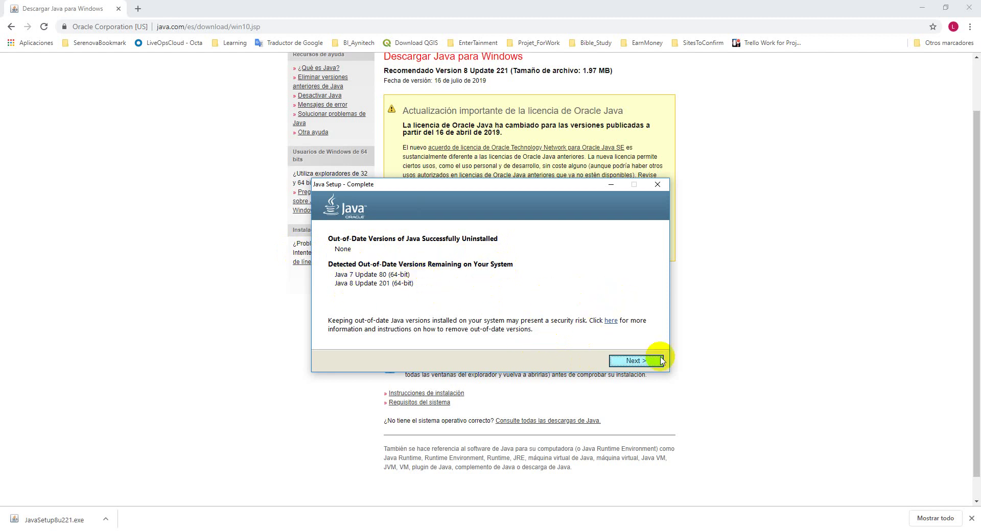
click(646, 362)
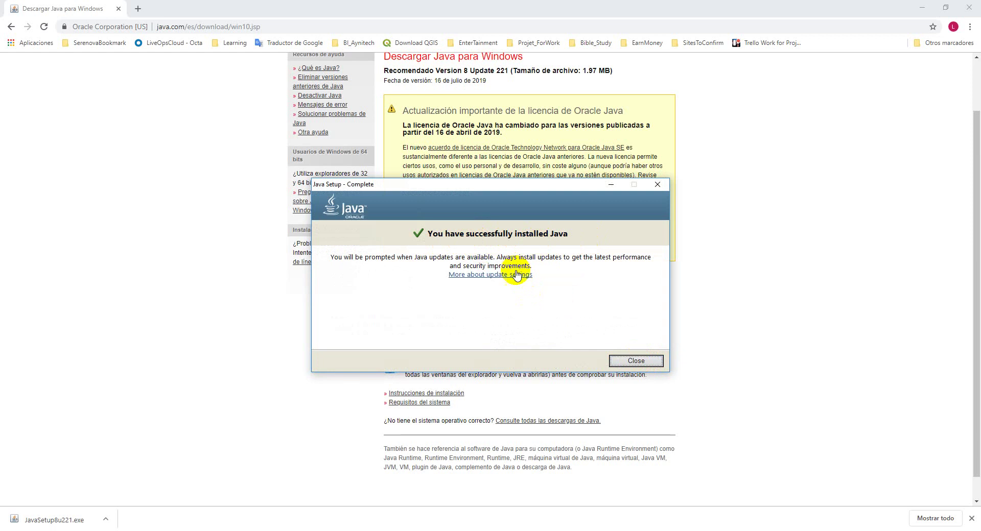
click(629, 363)
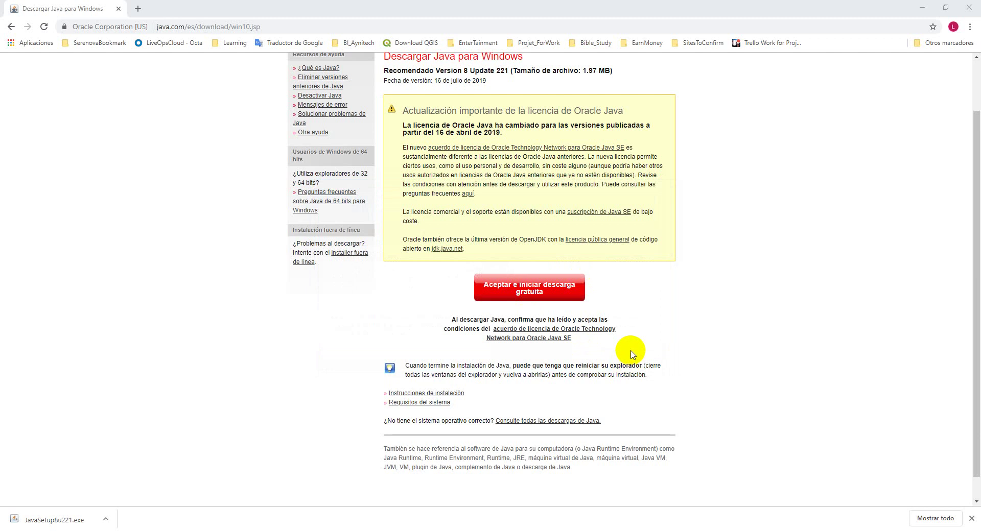
Step: Switch to File Explorer and look in C:\Program Files\Java for the installed Java versions
key(alt+Tab)
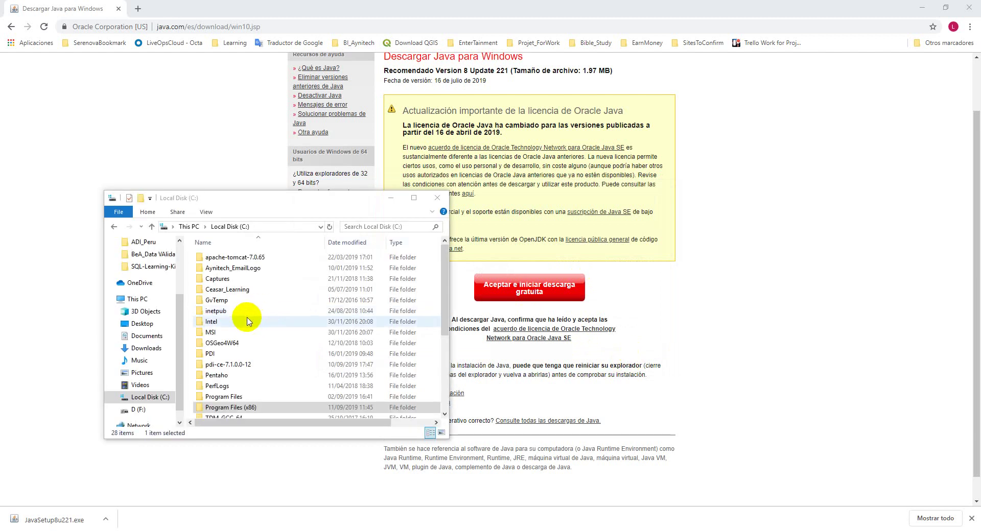
scroll(250, 315, down, 1)
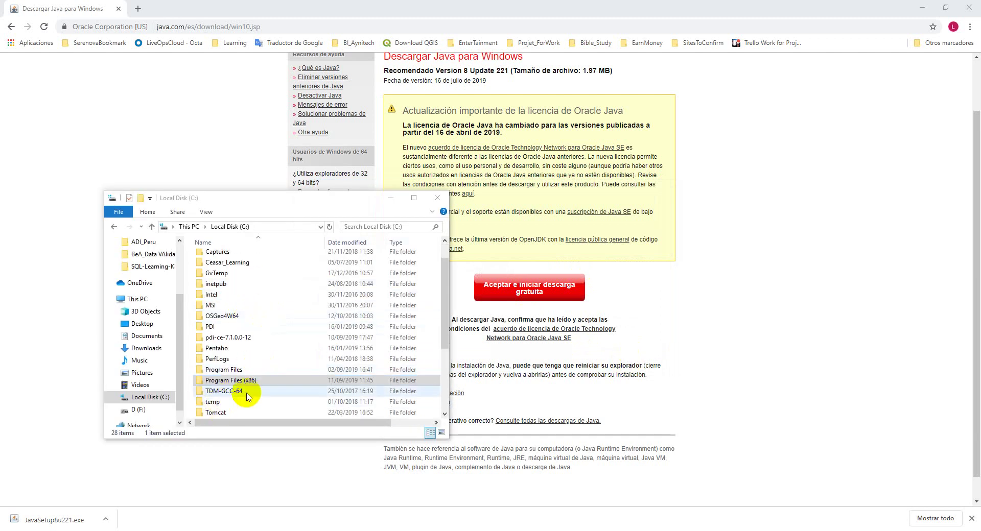
click(270, 372)
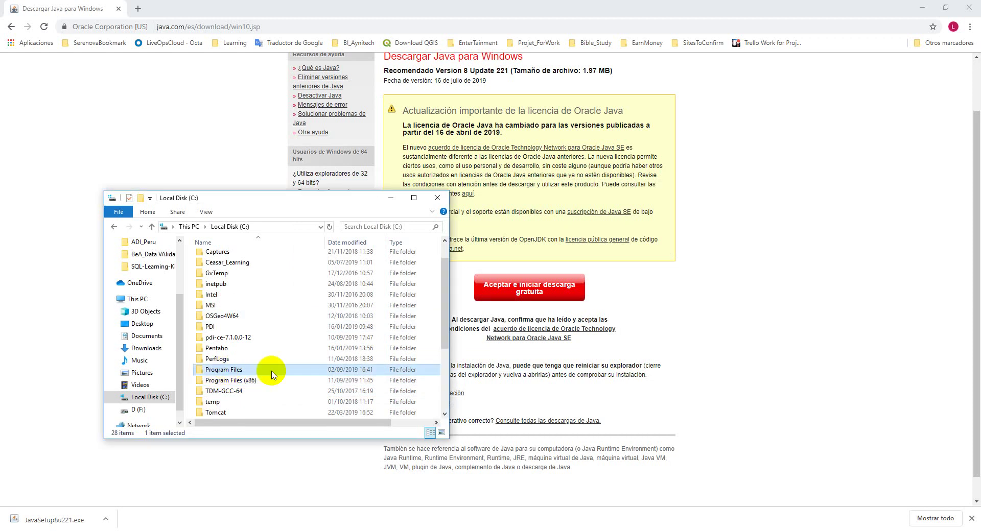
double_click(231, 372)
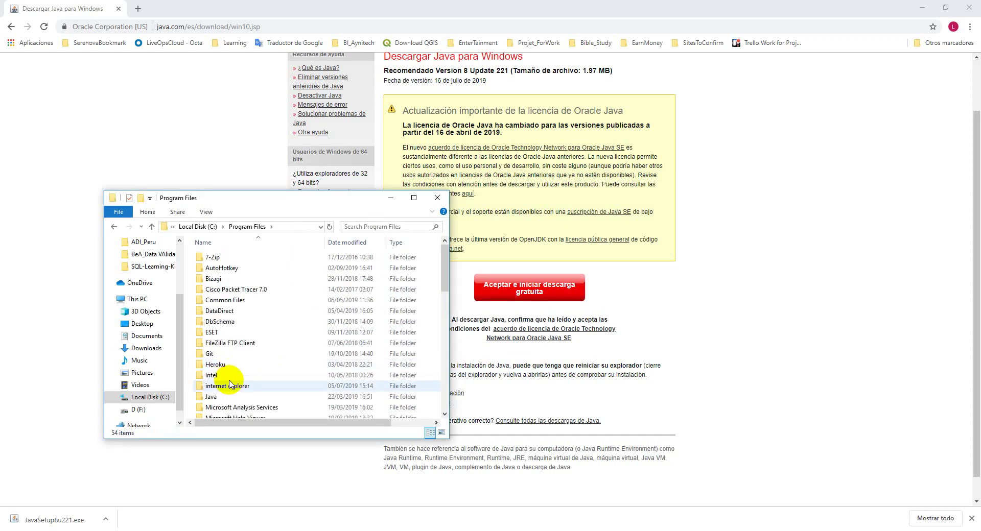
click(218, 399)
double_click(218, 399)
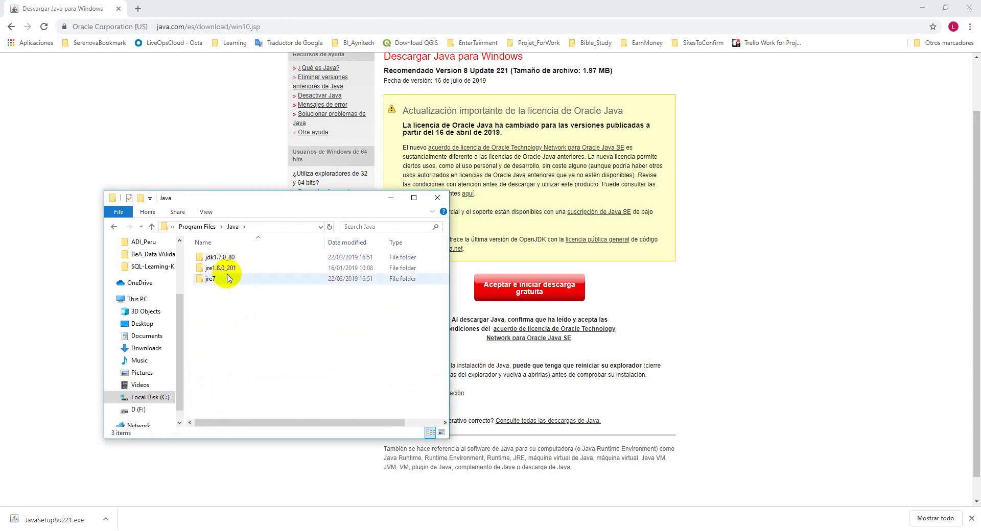
Step: Look in the Java folder under C:\Program Files (x86) for the jre1.8.0_221 installation folder
click(151, 227)
click(152, 229)
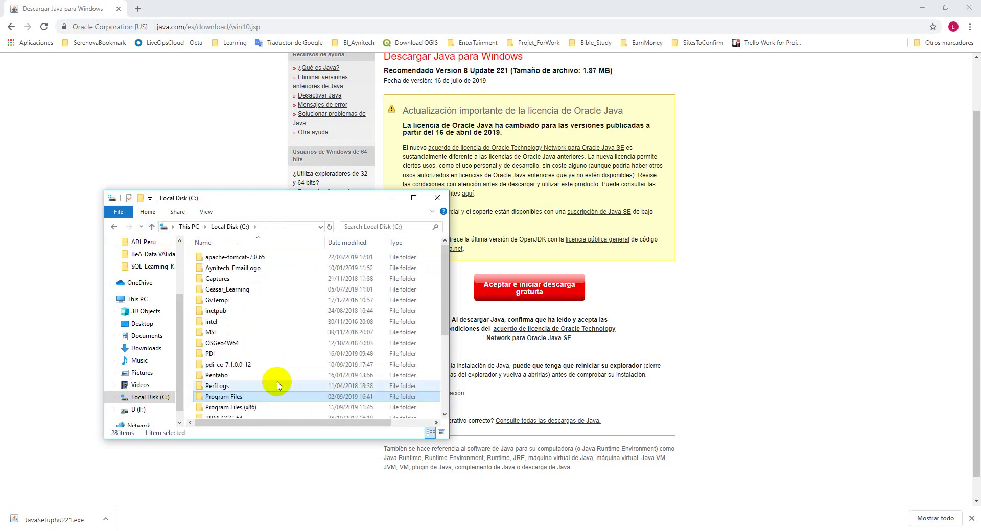
click(250, 408)
double_click(250, 408)
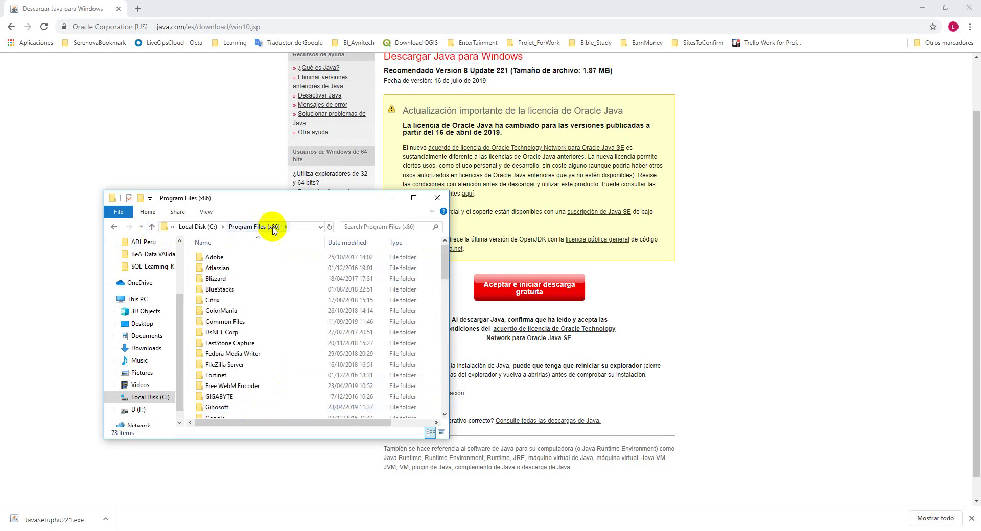
click(231, 333)
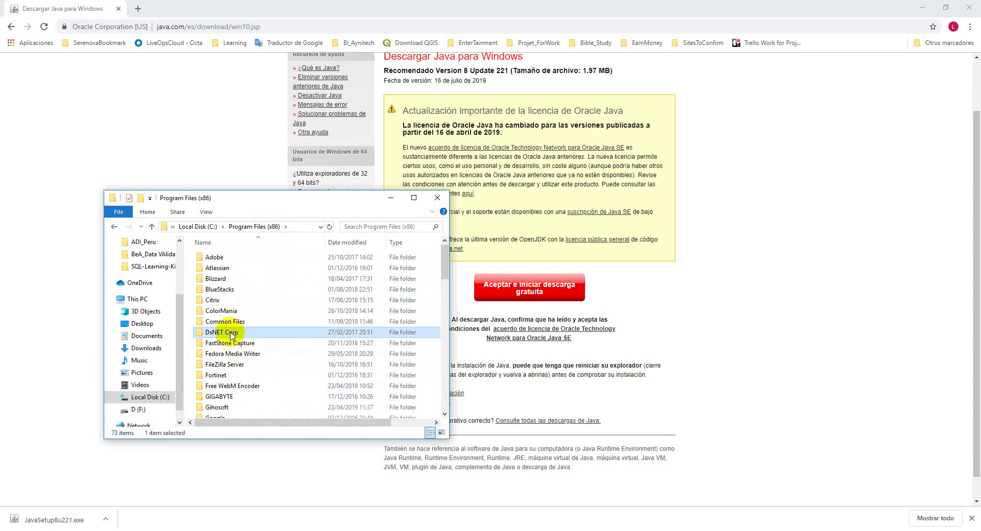
scroll(232, 333, down, 6)
click(262, 256)
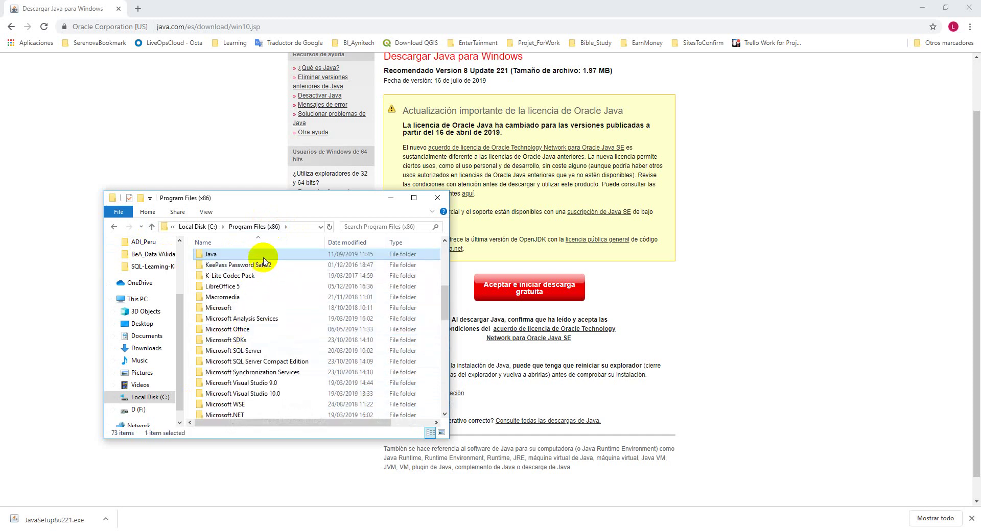
double_click(265, 256)
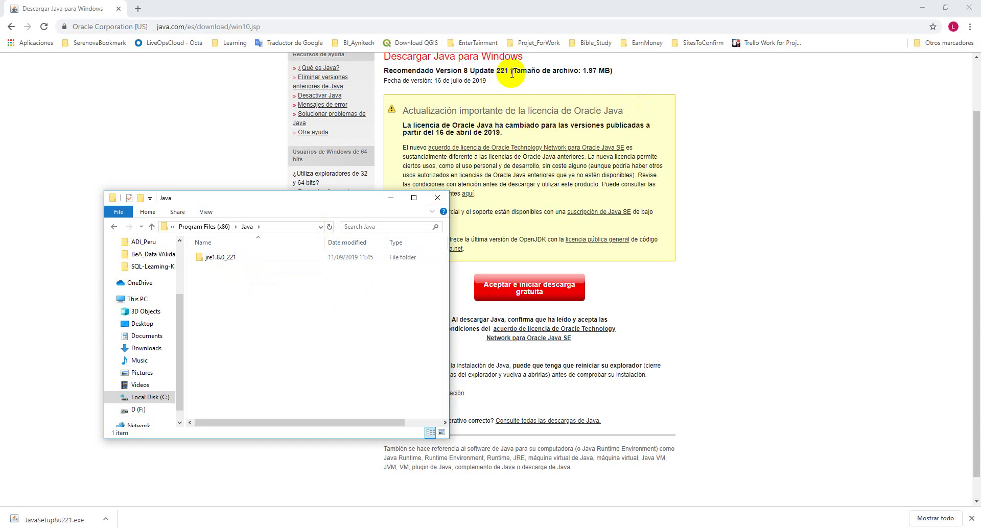
double_click(227, 259)
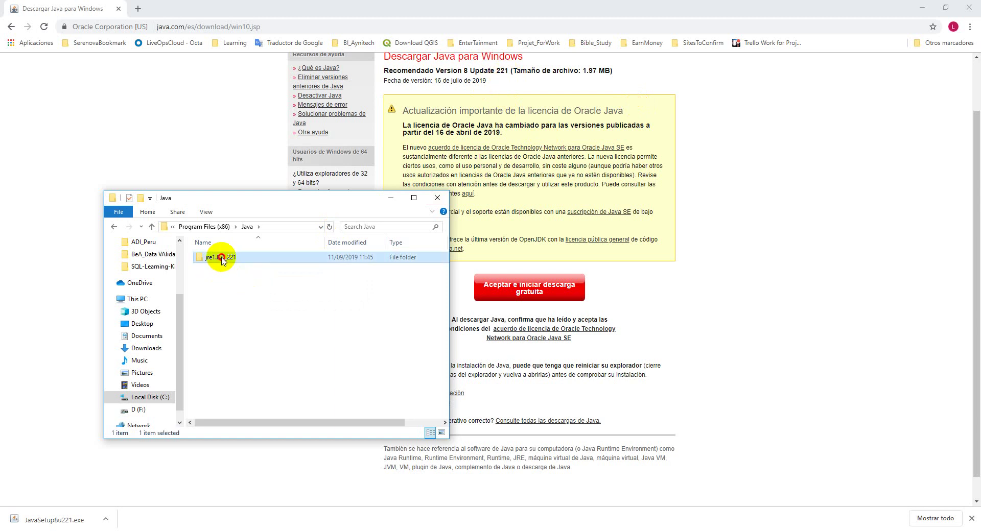
click(152, 226)
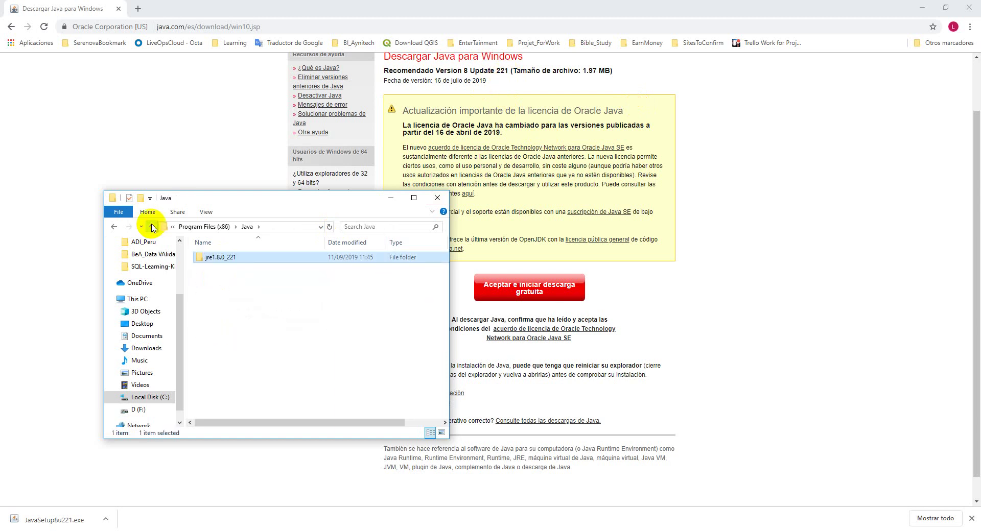
Step: Copy the folder path C:\Program Files (x86)\Java into the Notepad++ step notes, on a new line below C:\Program Files\Java
click(434, 530)
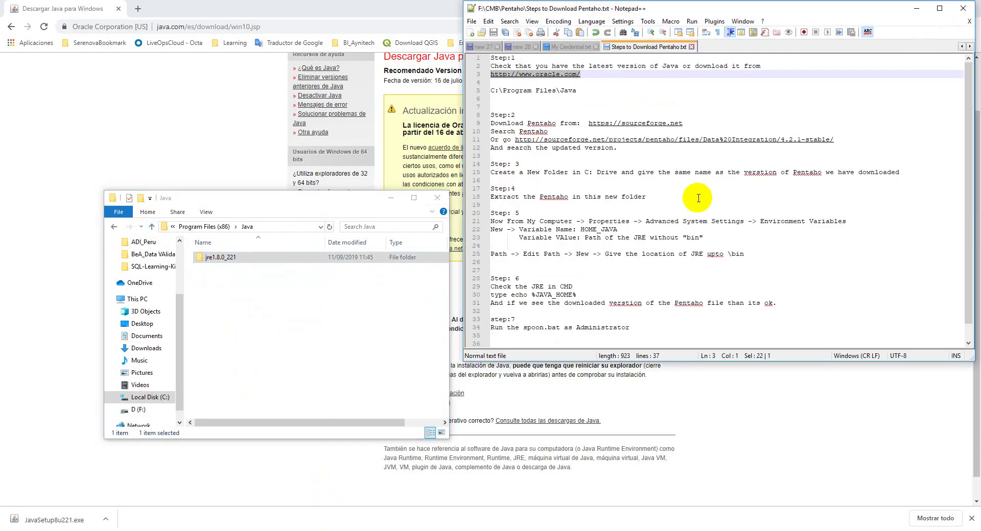
drag(625, 92, 455, 48)
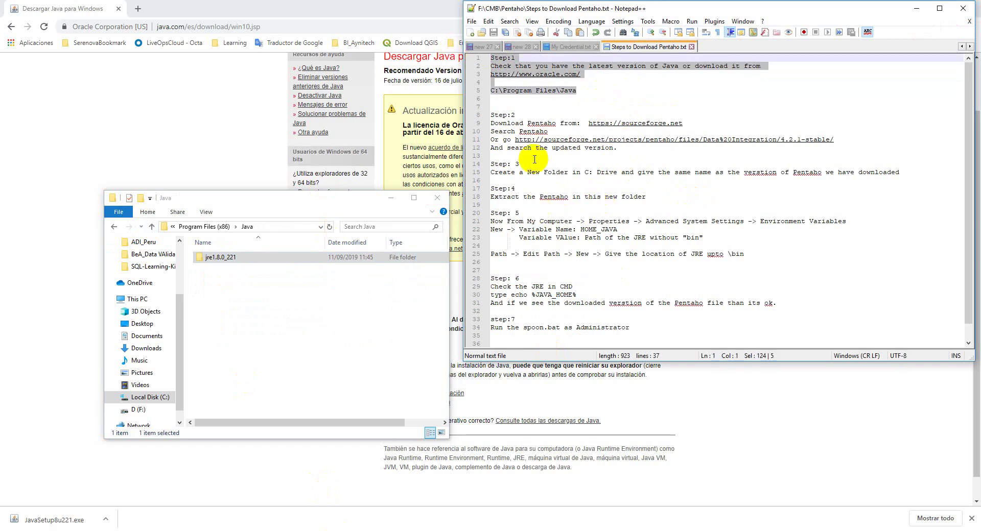
click(509, 123)
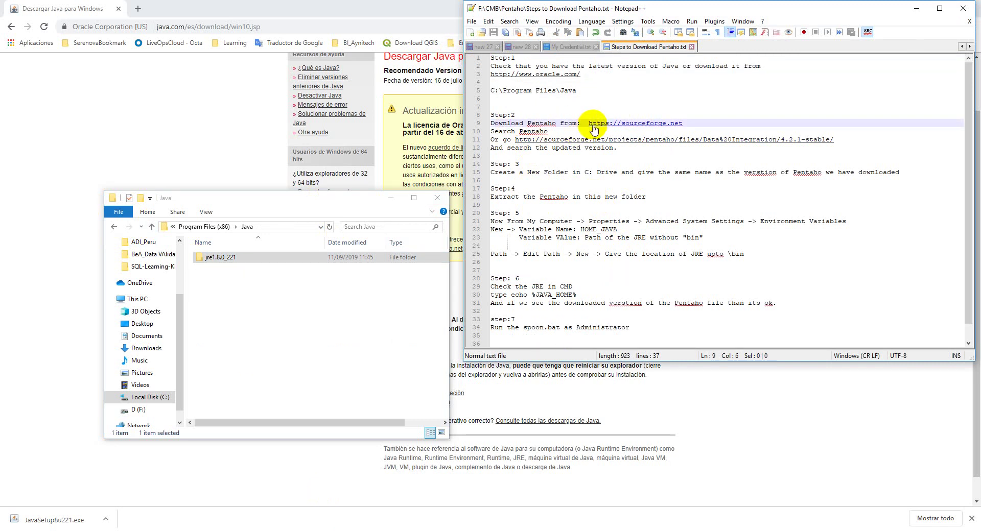
click(583, 92)
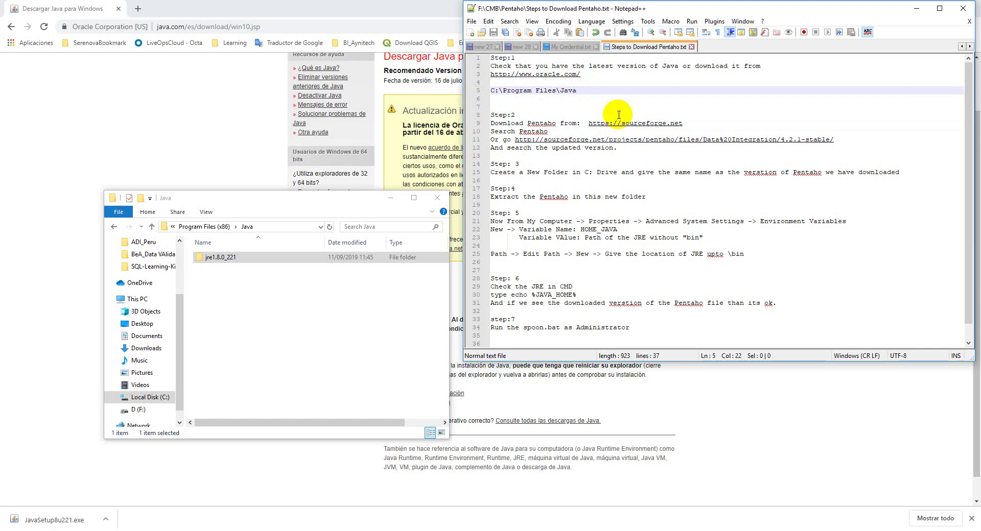
click(277, 227)
key(ctrl+c)
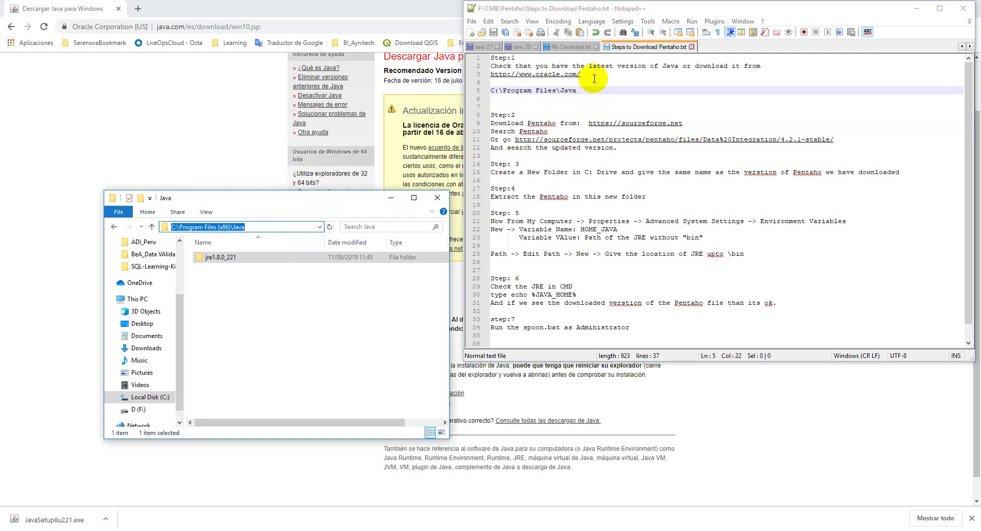
click(582, 92)
key(Return)
key(ctrl+v)
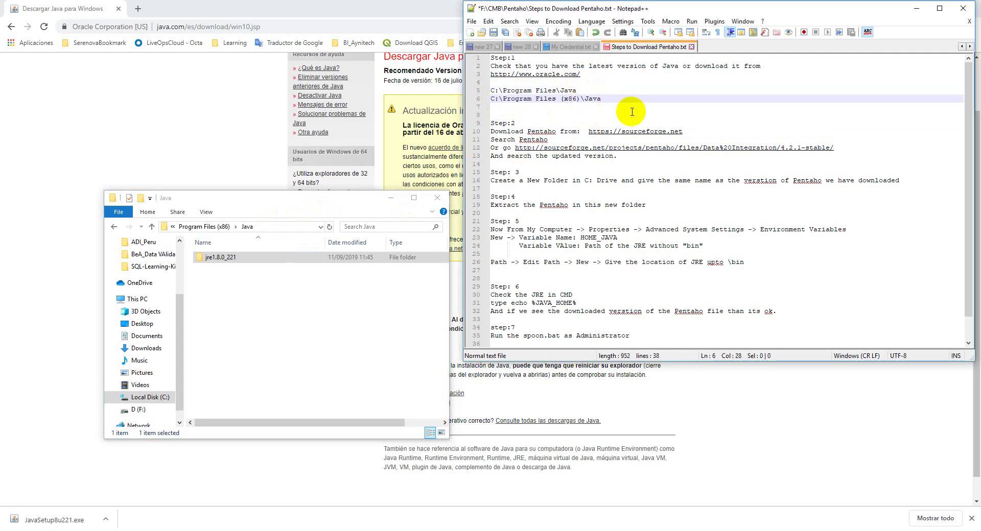
click(582, 91)
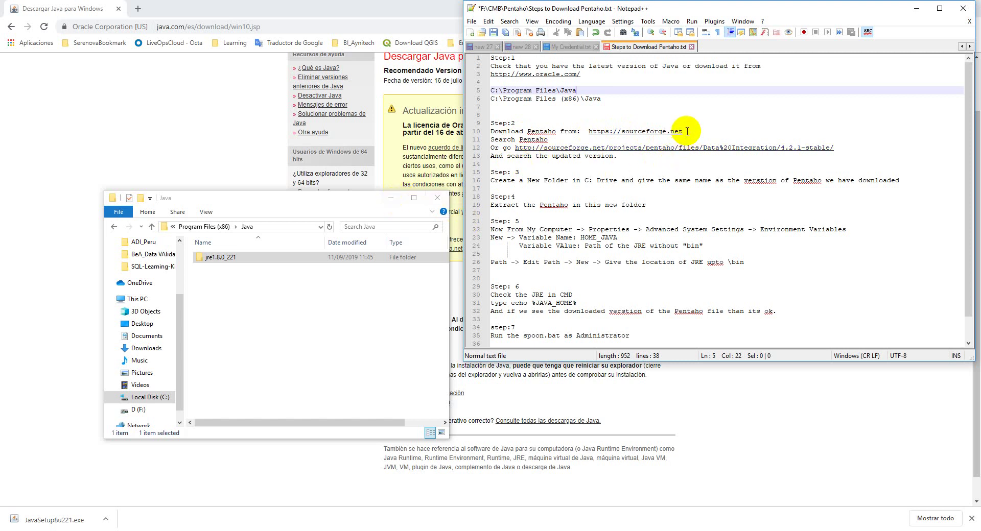
drag(685, 130, 593, 130)
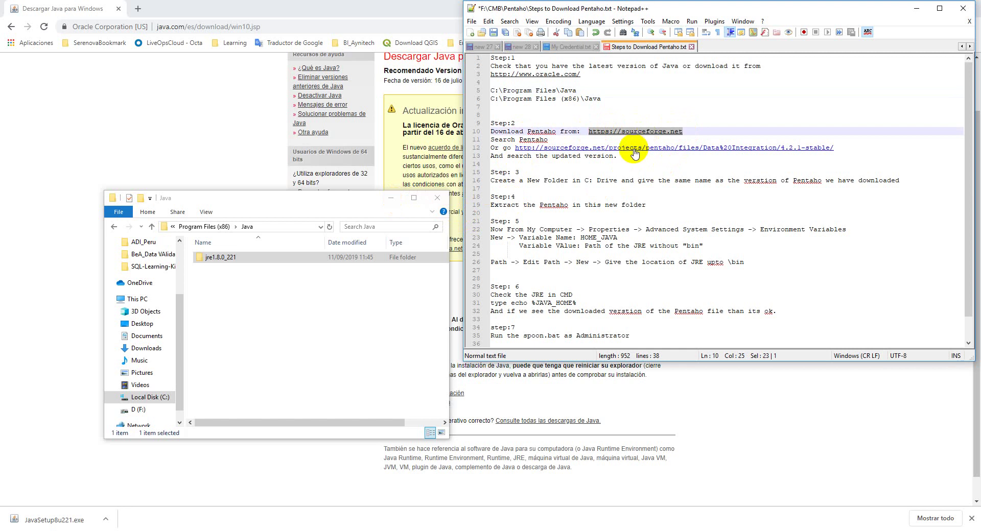
click(390, 198)
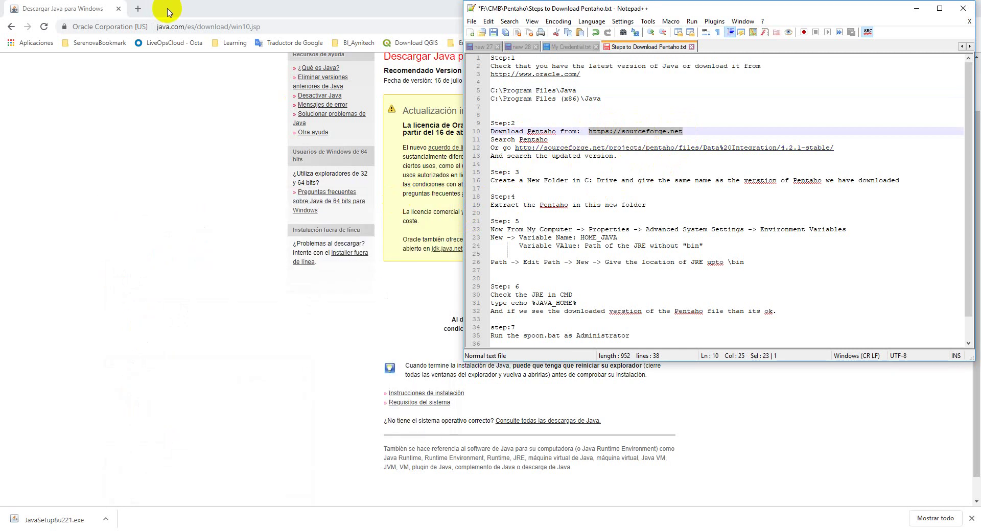
click(174, 10)
click(138, 9)
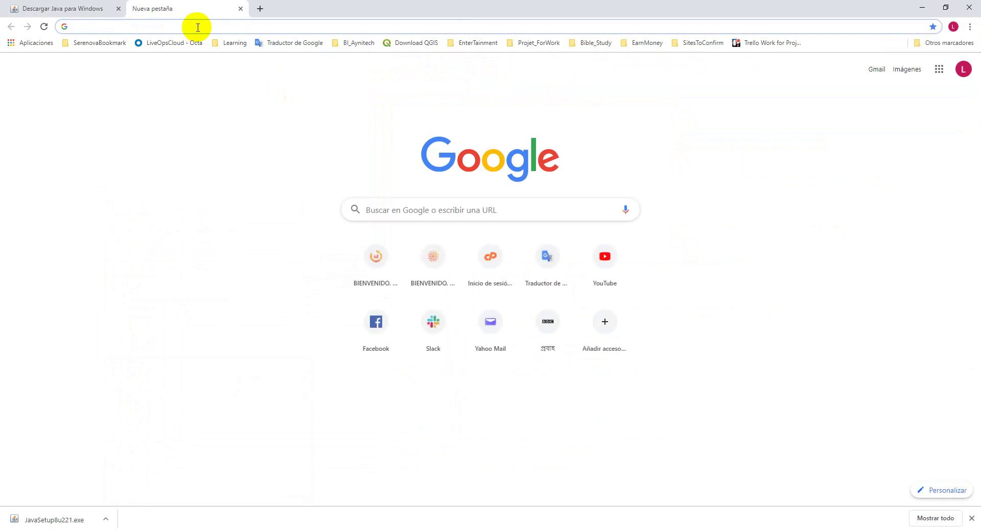
click(118, 8)
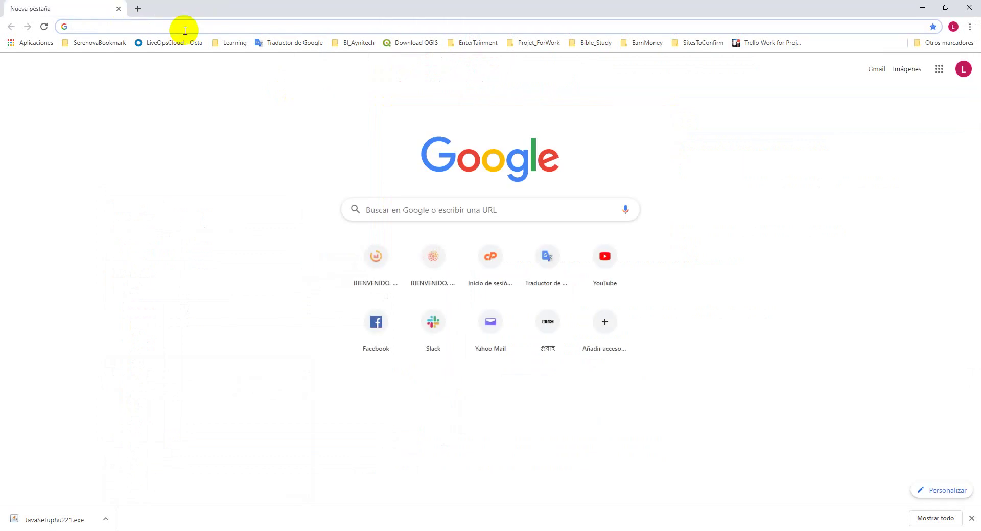
text(https://sourceforge.net)
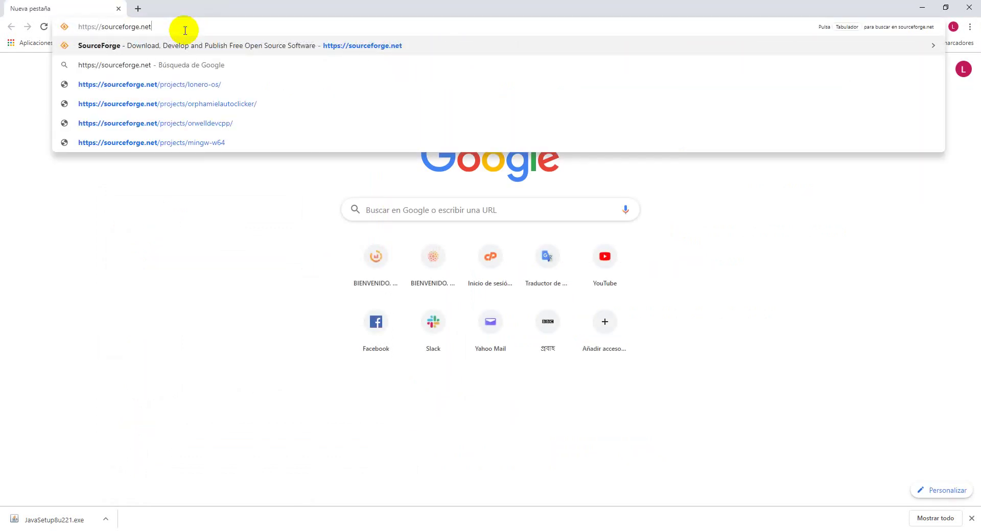
key(Return)
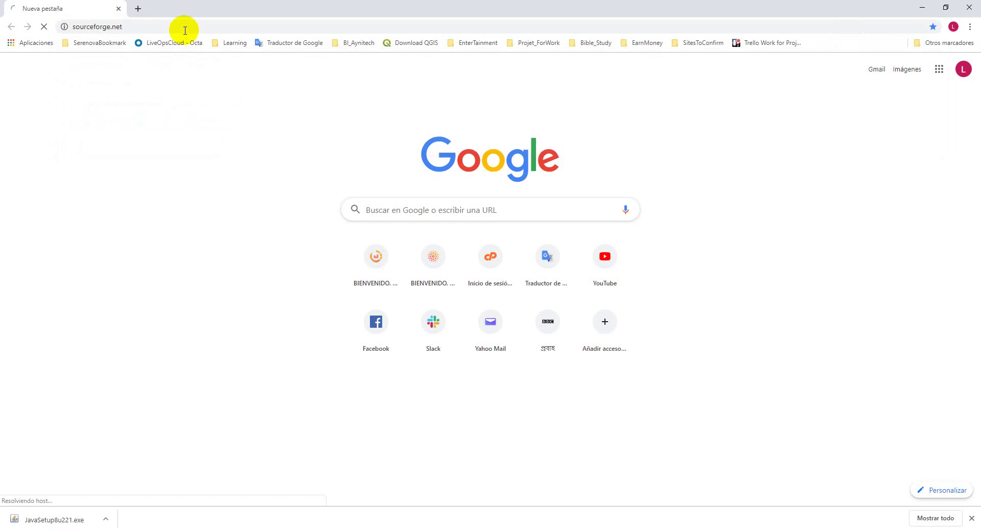
Step: Check the notes for the Pentaho search, search SourceForge for Pentaho and filter the results to Windows
key(alt+Tab)
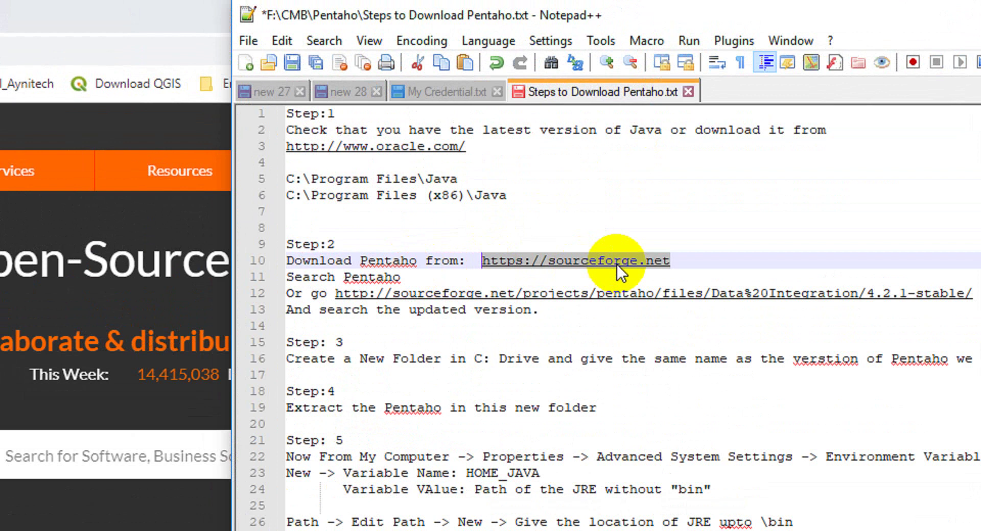
click(713, 267)
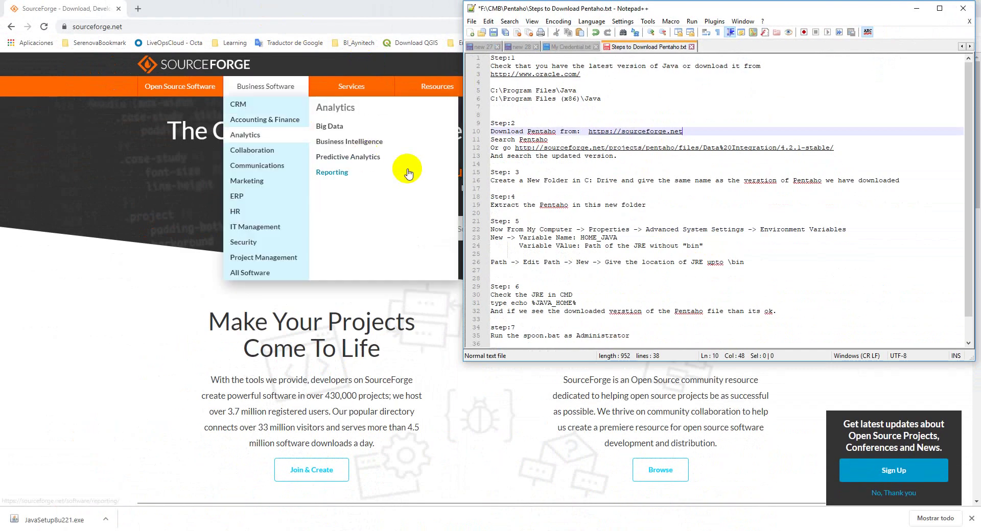
click(246, 8)
click(421, 231)
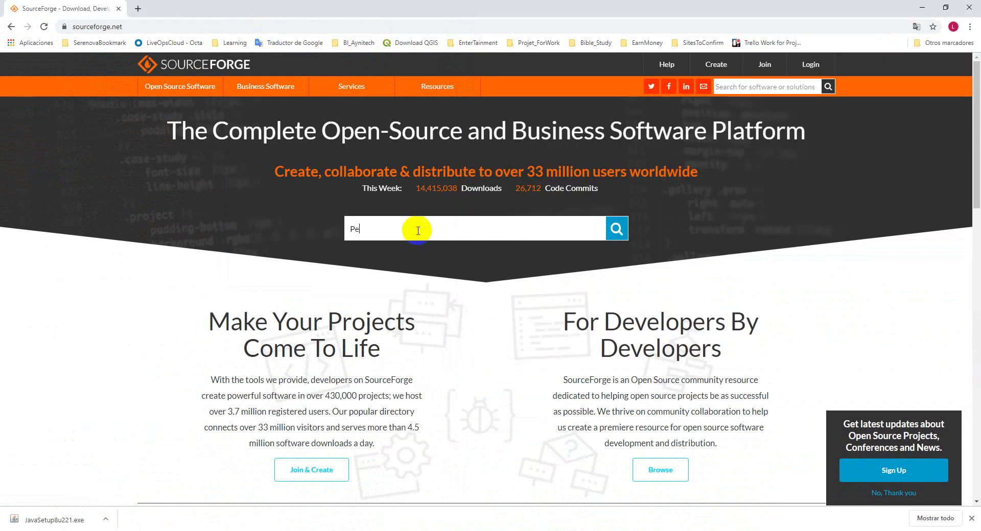
text(j)
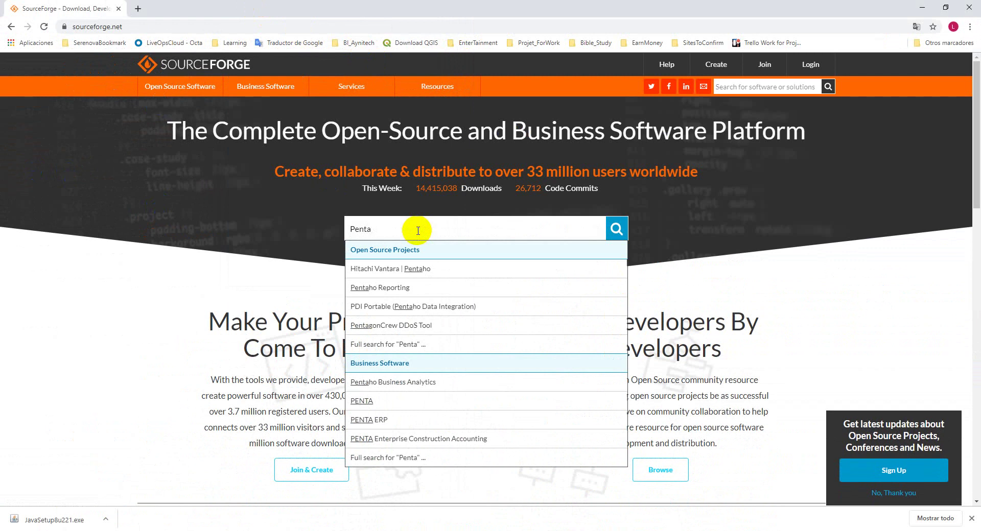
text(o)
key(Return)
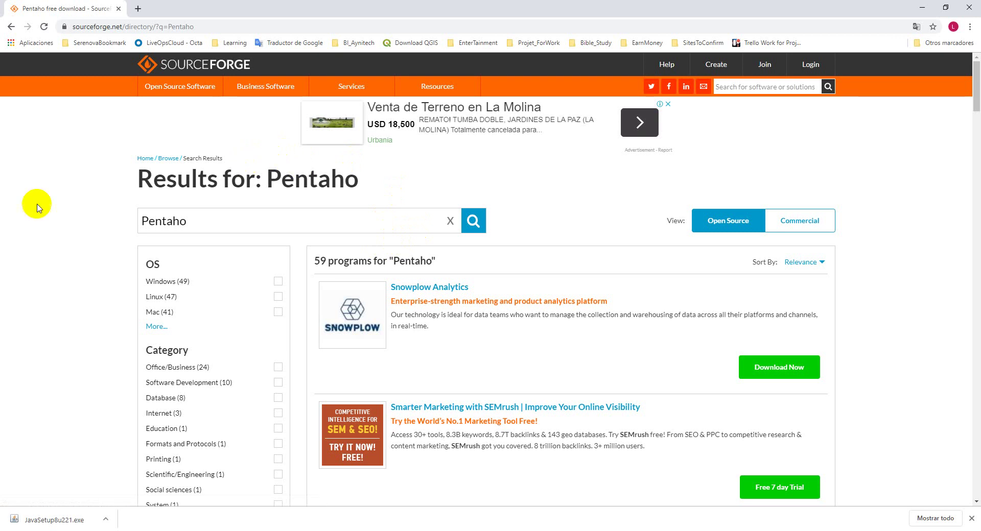
click(176, 281)
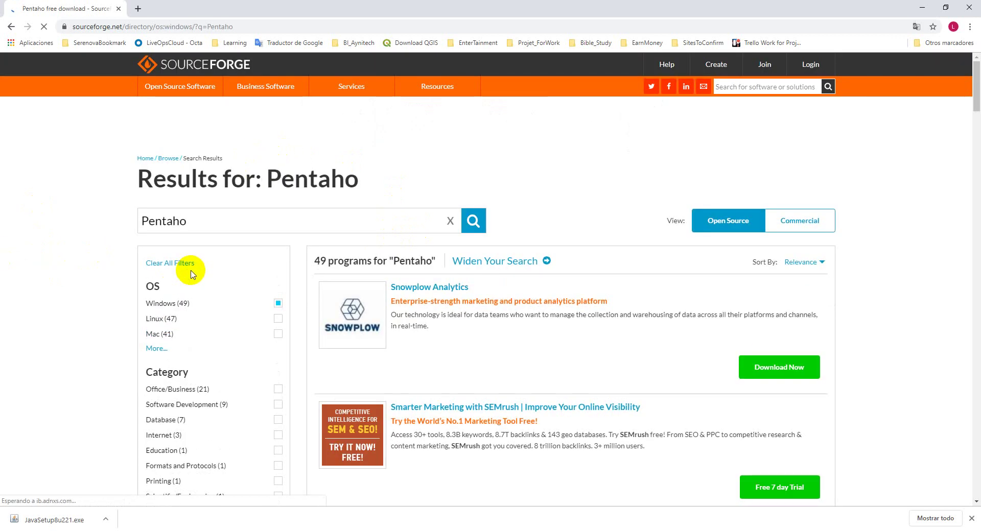
Step: Open the Hitachi Vantara | Pentaho project and start downloading its latest release, pdi-ce-8.3.0.0-371.zip
scroll(382, 335, down, 5)
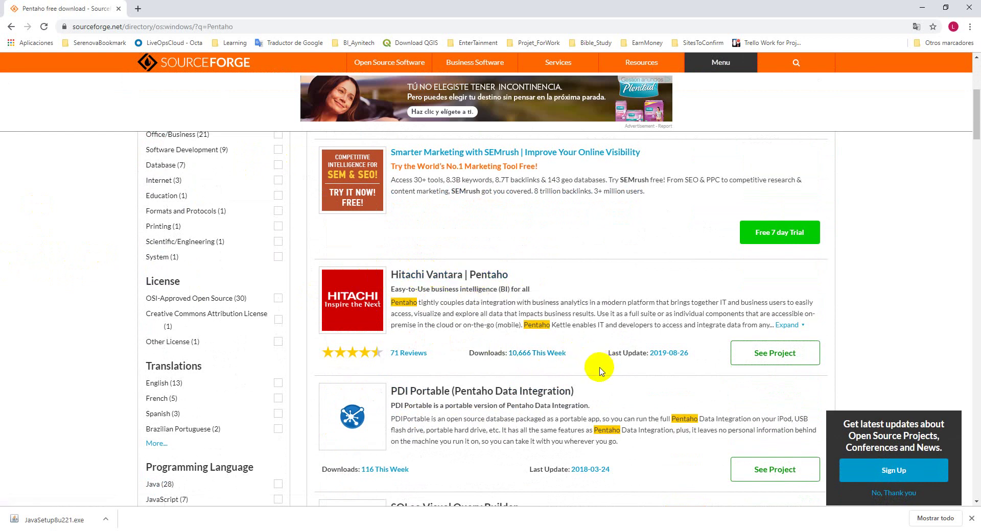
click(449, 277)
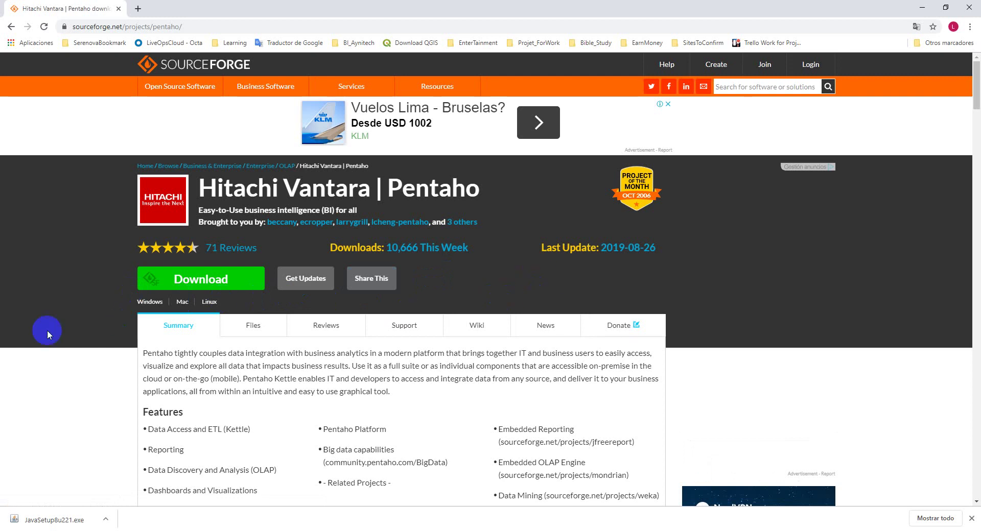
click(215, 281)
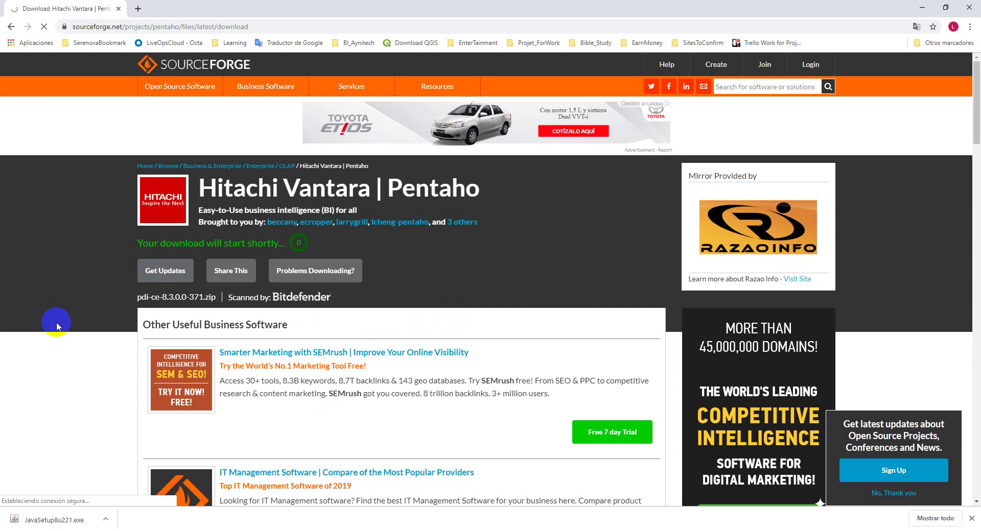
scroll(66, 372, down, 3)
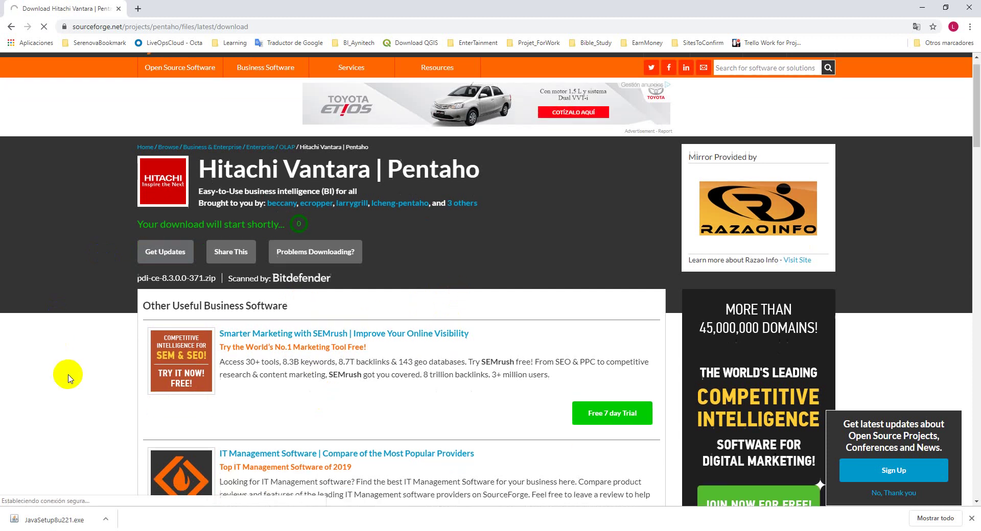
Step: Select the pdi-ce-8.2.0.0-342 archive in the CMB\SoftWare\Pentaho folder on drive F:
scroll(69, 377, up, 3)
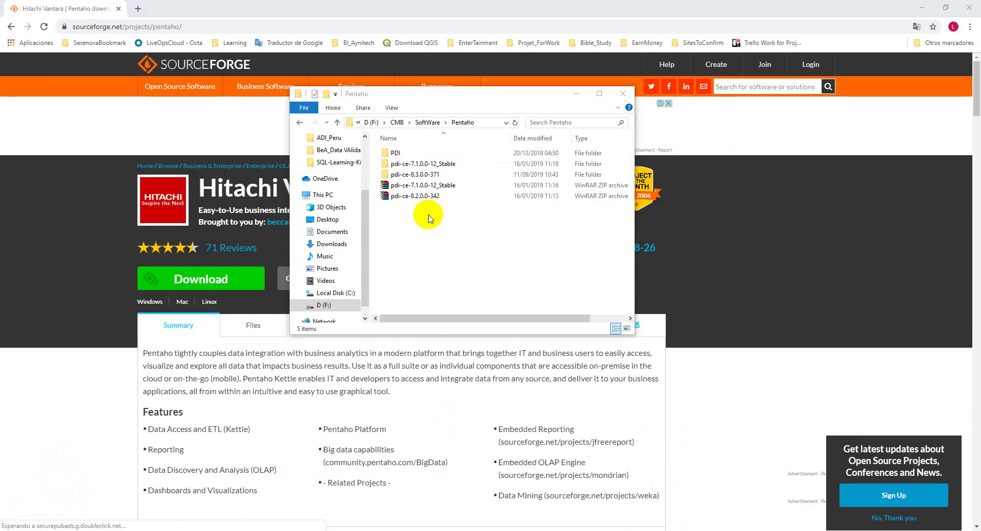
click(427, 200)
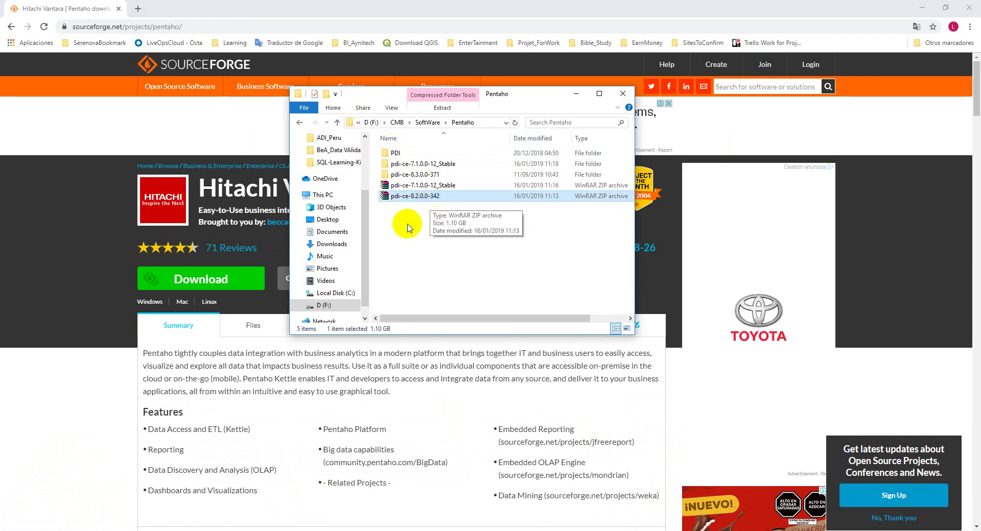
Step: Open the SourceForge 4.2.1-stable Data Integration link from the notes in a new Chrome tab and check the latest version offered
key(alt+Tab)
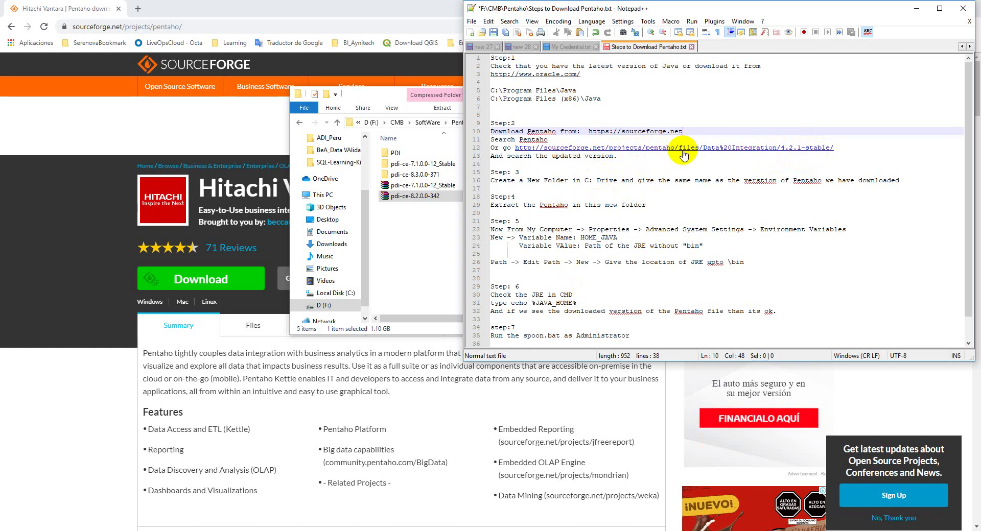
drag(847, 152, 515, 147)
key(ctrl+c)
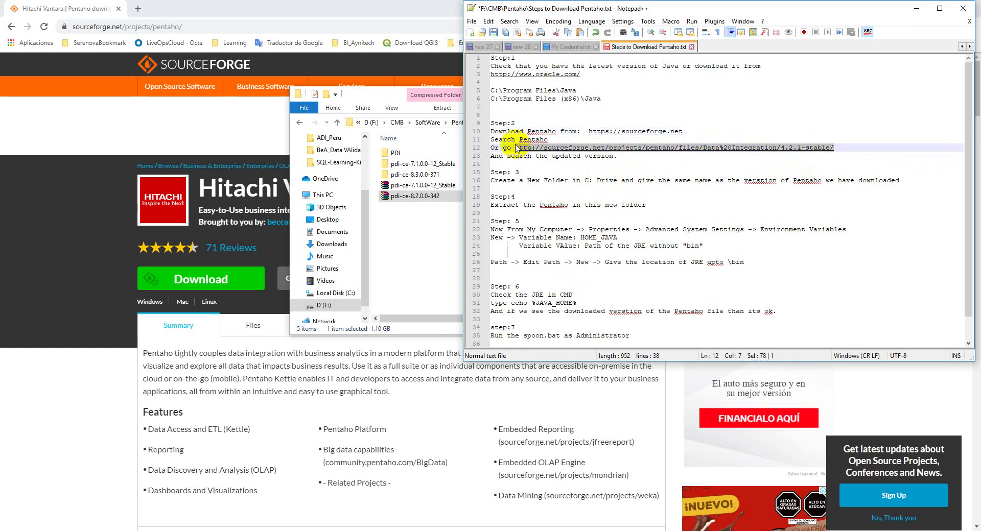
click(138, 9)
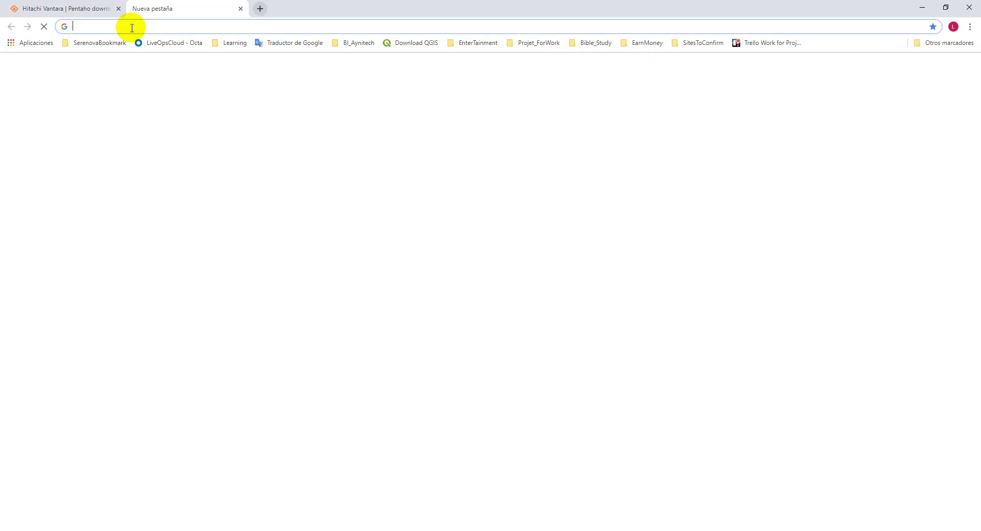
key(ctrl+v)
key(Return)
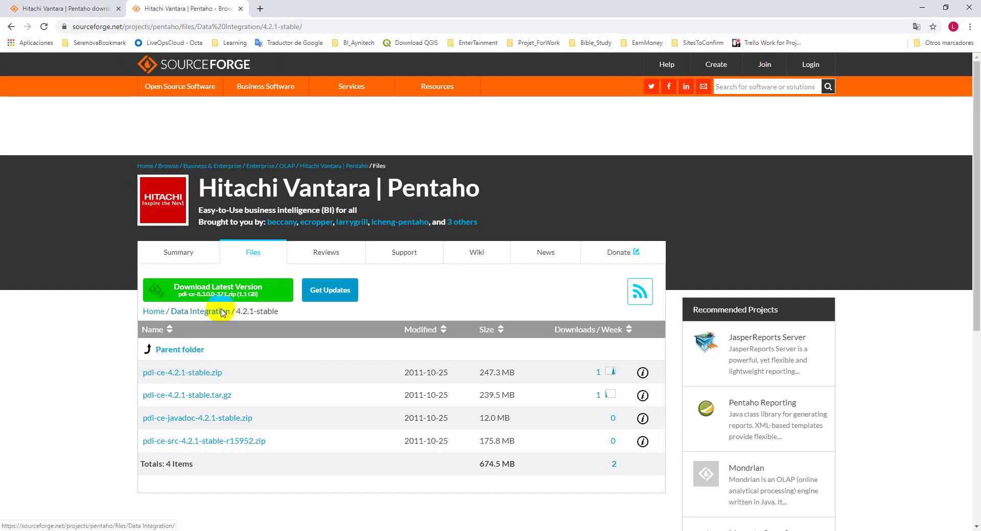
mouse_move(239, 300)
mouse_down()
mouse_move(201, 296)
mouse_move(205, 287)
mouse_move(179, 297)
mouse_move(223, 302)
mouse_up()
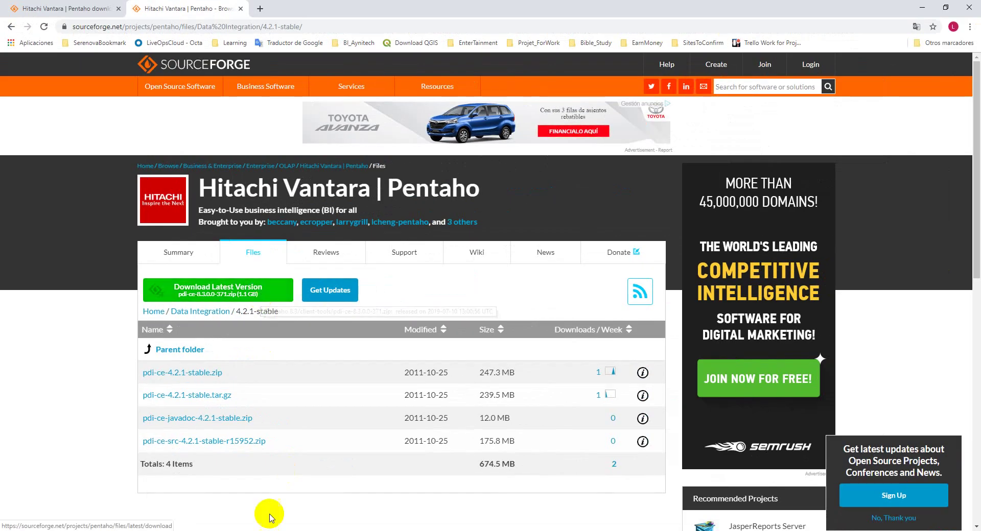
Step: Check the notes for the folder-naming step, return to the Pentaho folder and copy the name of the pdi-ce-8.2.0.0-342 archive
key(alt+Tab)
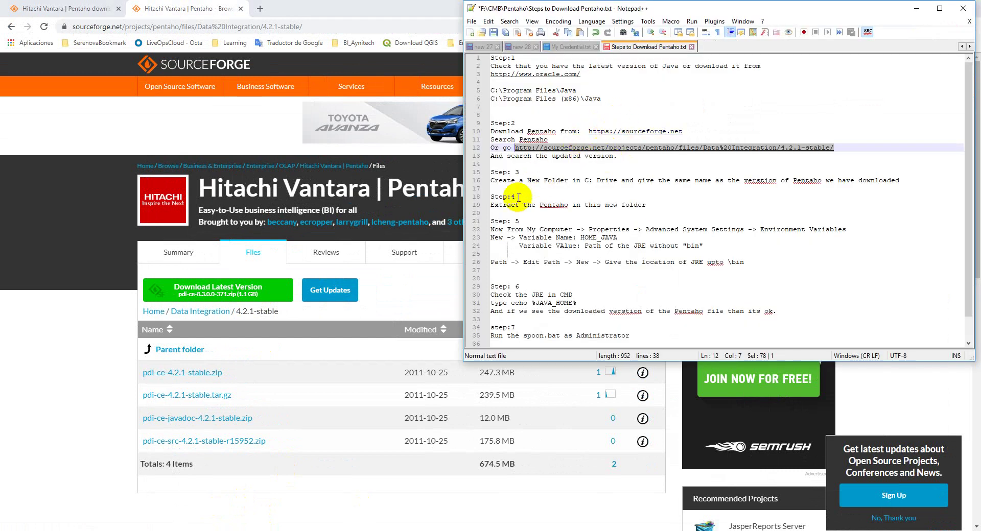
mouse_move(138, 509)
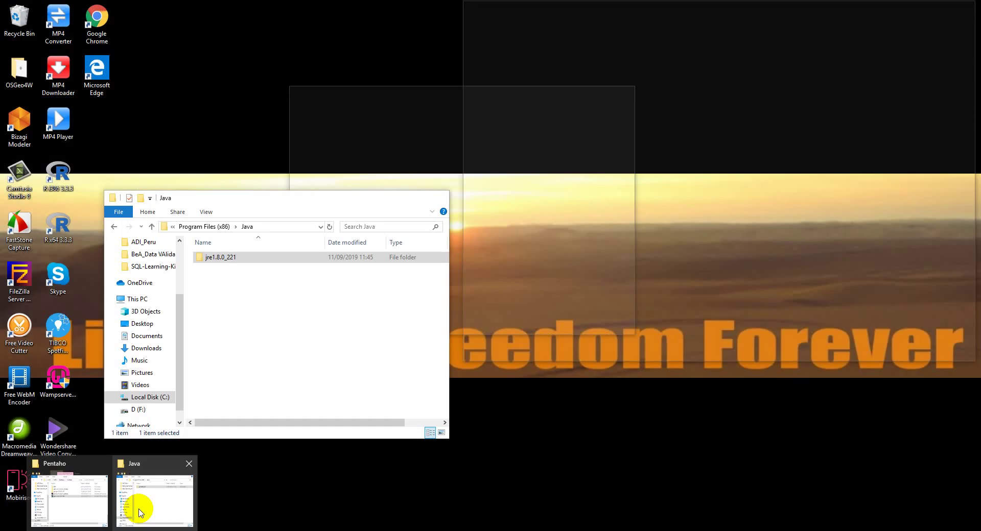
click(66, 506)
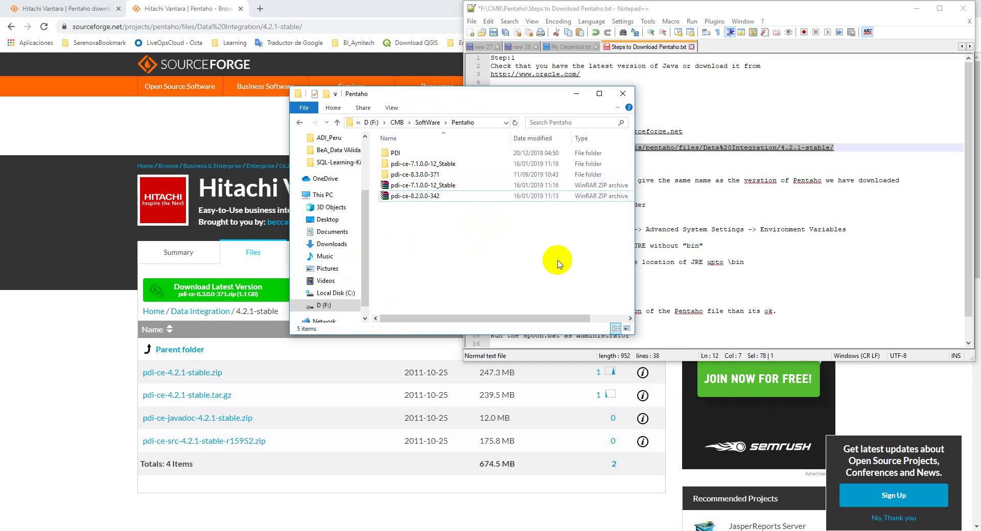
click(423, 199)
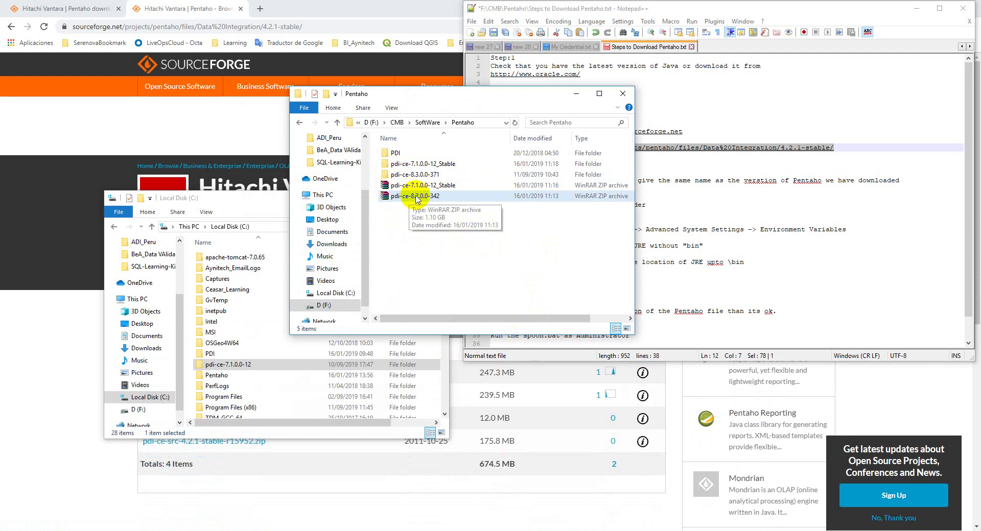
click(412, 197)
click(415, 196)
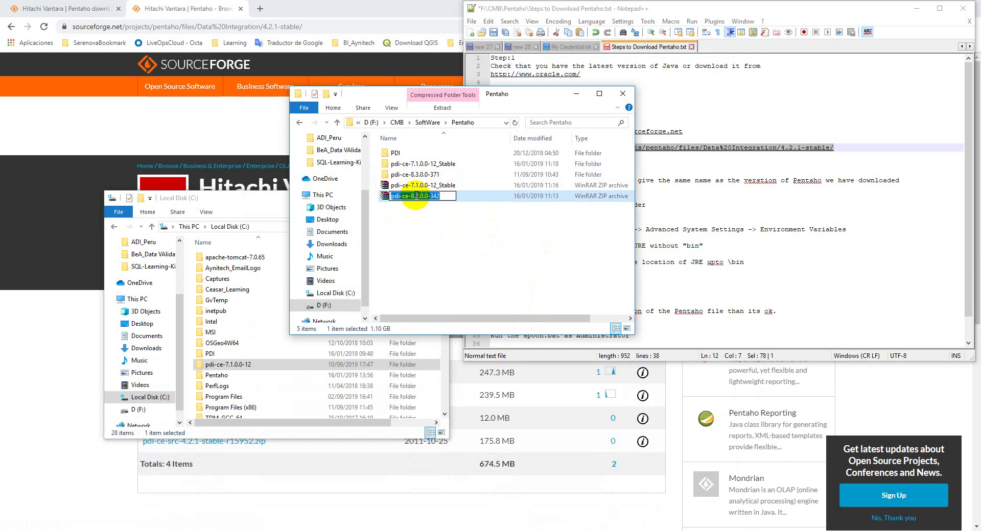
click(413, 214)
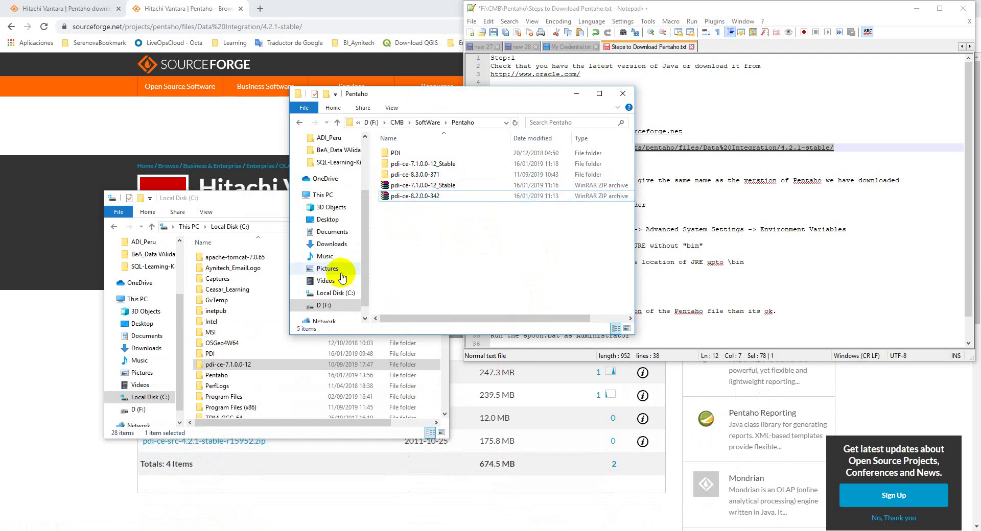
Step: Create a folder named pdi-ce-8.2.0.0-342 in the root of drive C: and open it
click(283, 388)
right_click(283, 388)
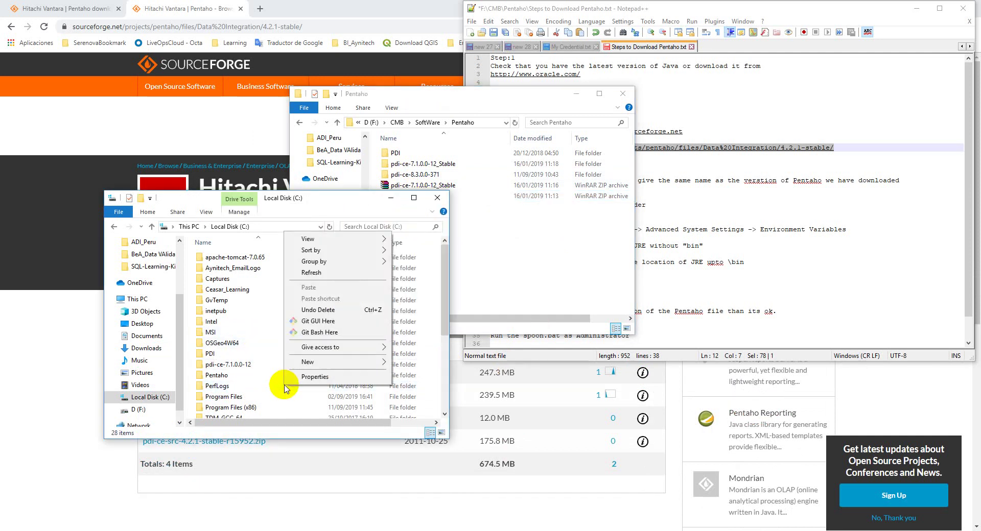
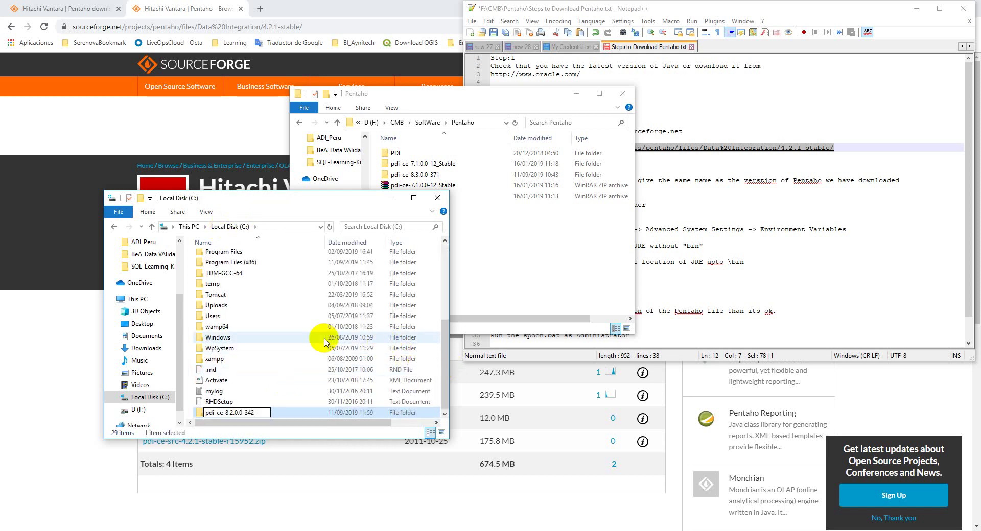
key(Return)
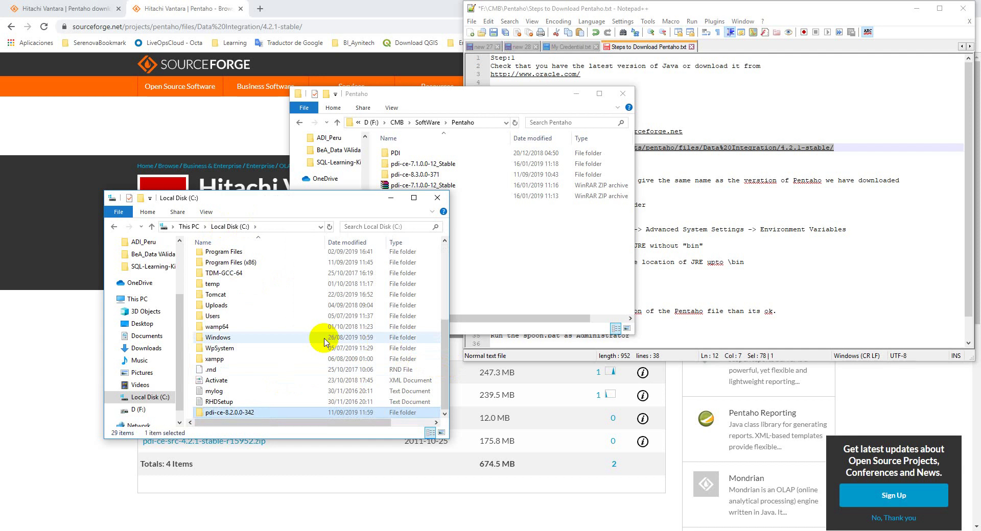
key(Return)
Step: Copy the pdi-ce-8.2.0.0-342 archive from the Pentaho folder into C:\pdi-ce-8.2.0.0-342
click(451, 198)
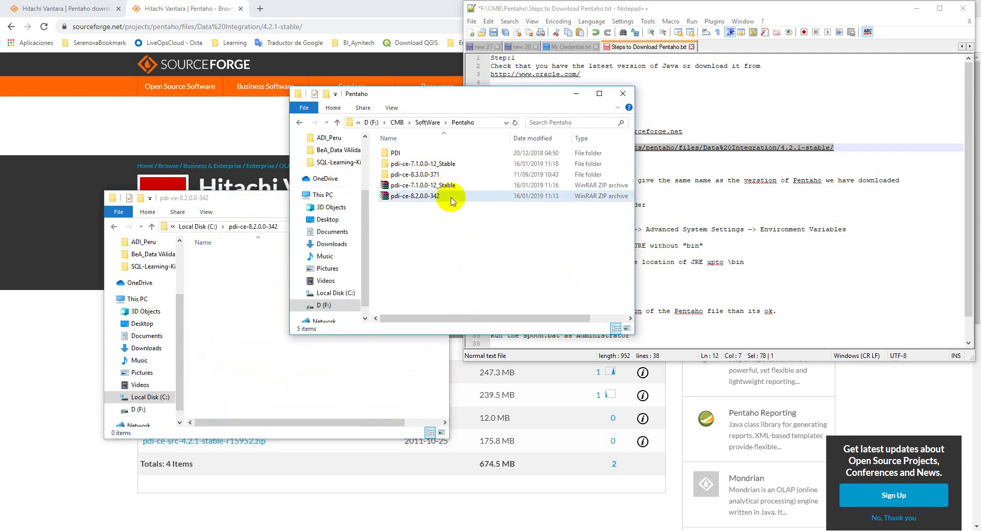
click(450, 199)
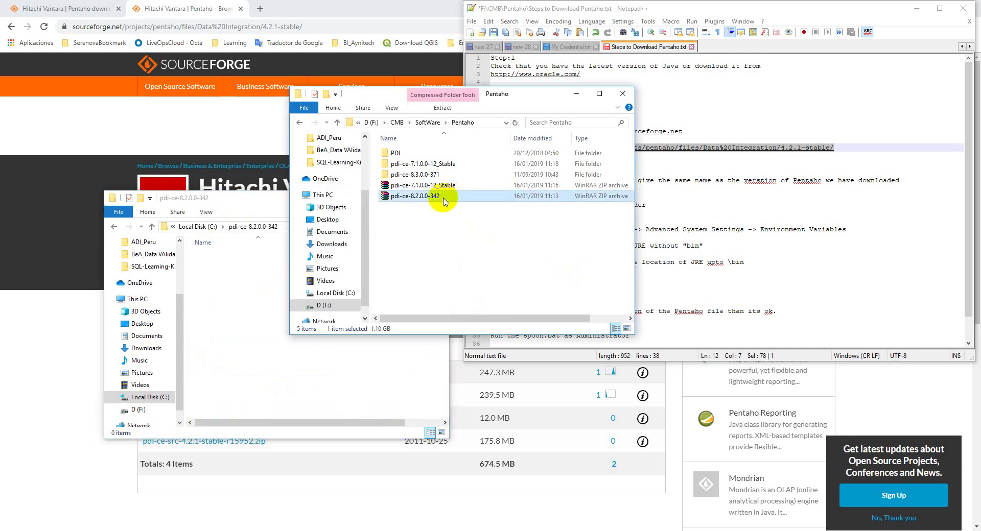
click(258, 314)
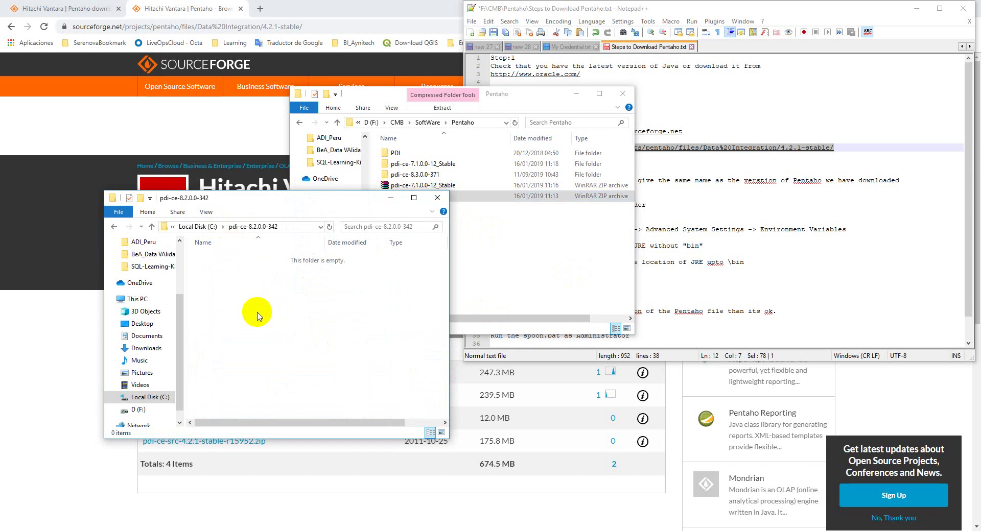
key(ctrl+v)
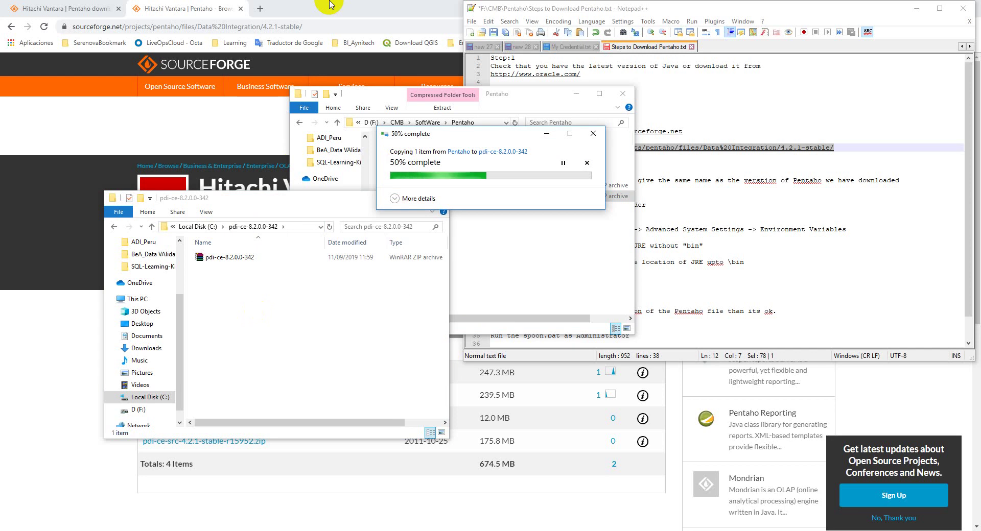
Step: Minimize the Chrome window and the source Pentaho folder window
click(357, 6)
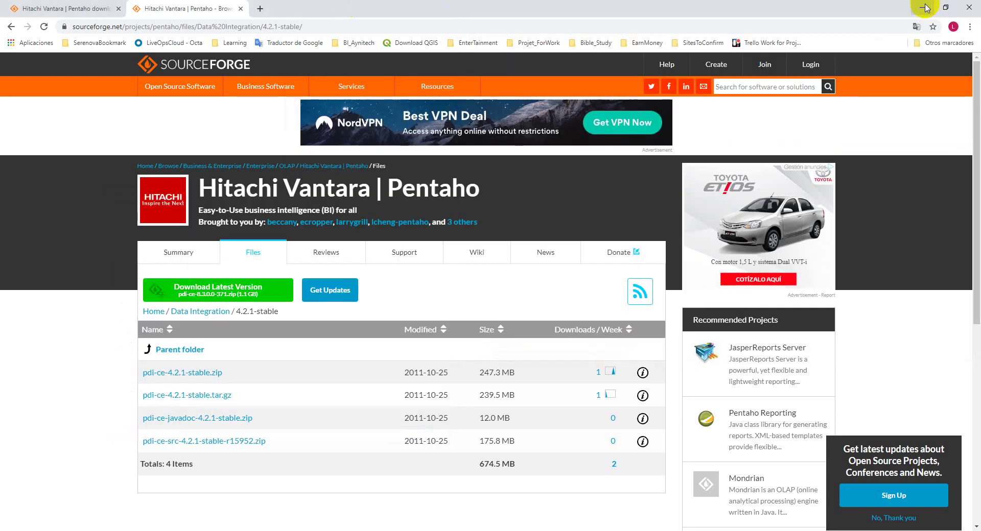
click(952, 7)
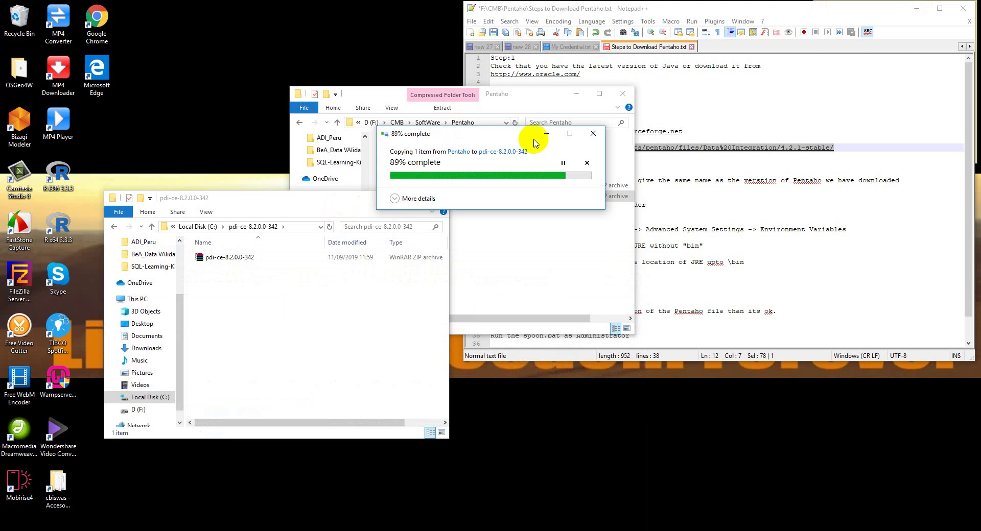
click(577, 95)
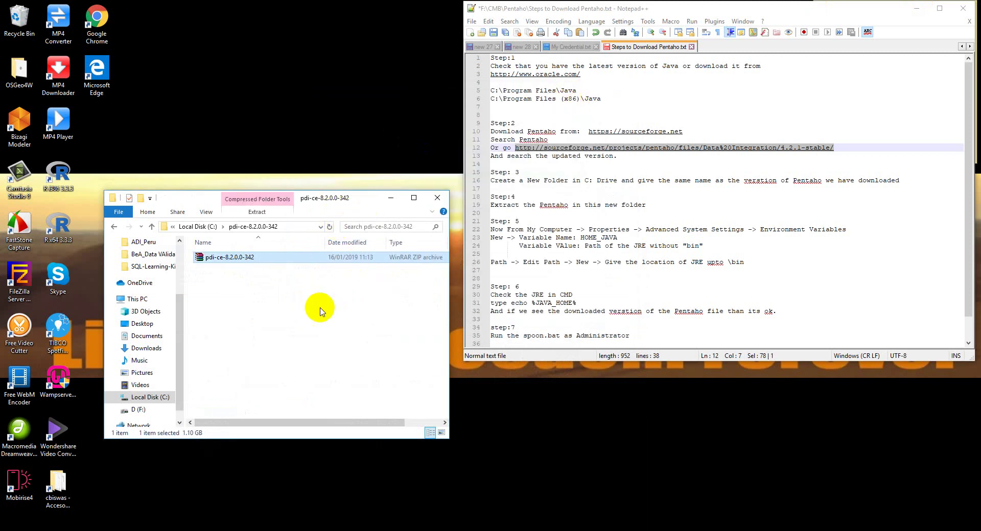
Step: Check steps 3 and 4 in the notes and extract the pdi-ce-8.2.0.0-342 archive directly into its current folder on drive C:
click(625, 191)
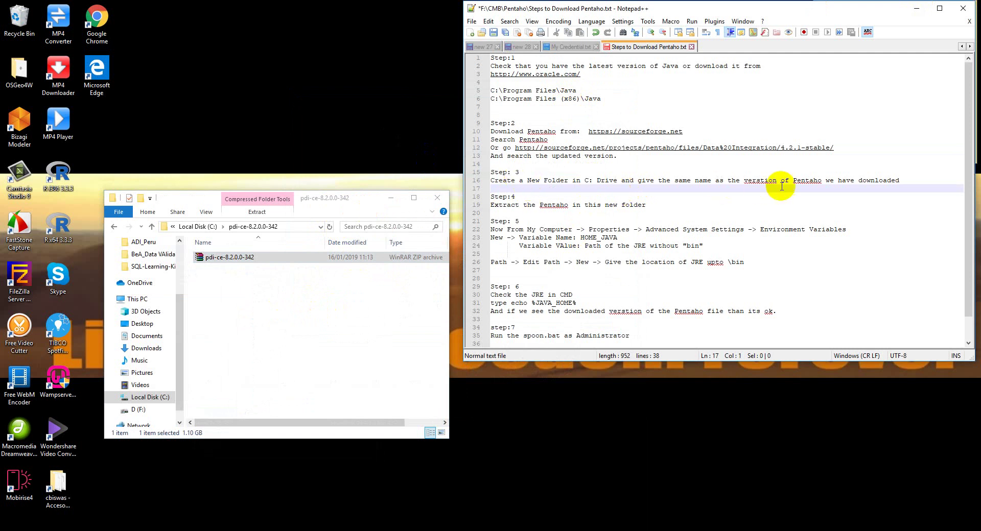
click(897, 182)
click(503, 206)
scroll(547, 207, down, 1)
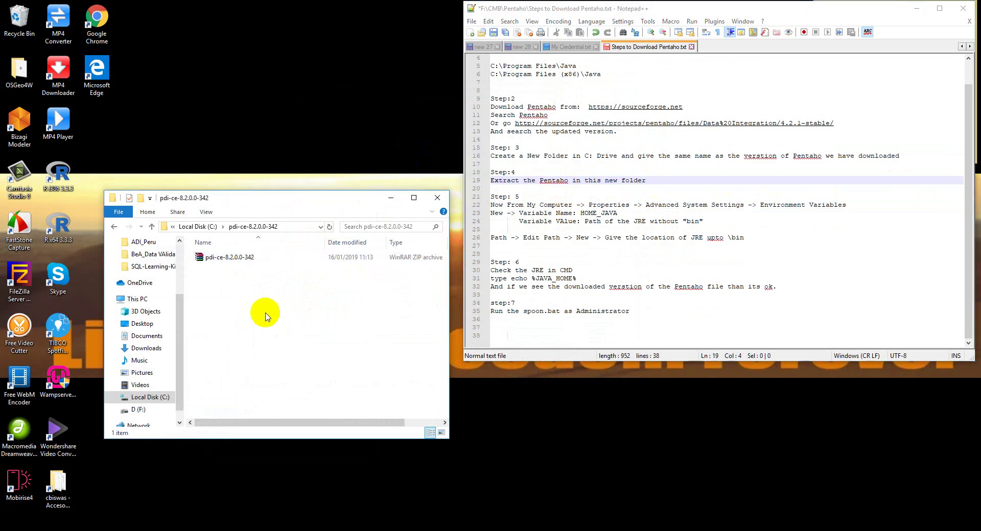
right_click(248, 262)
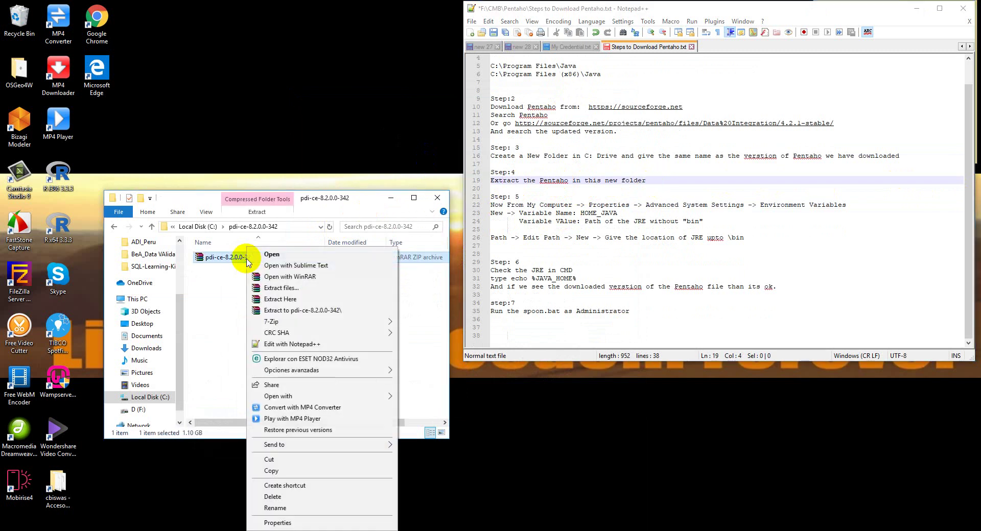
click(281, 300)
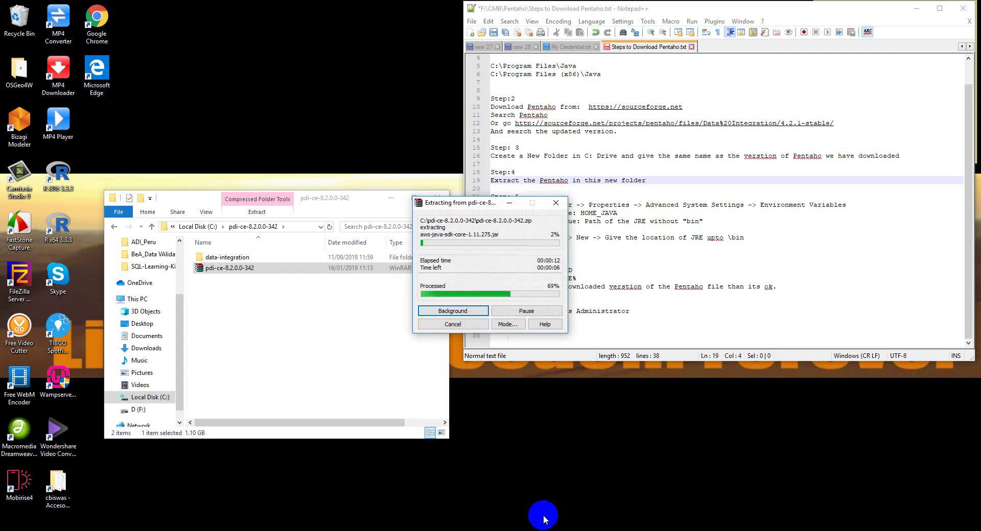
click(271, 306)
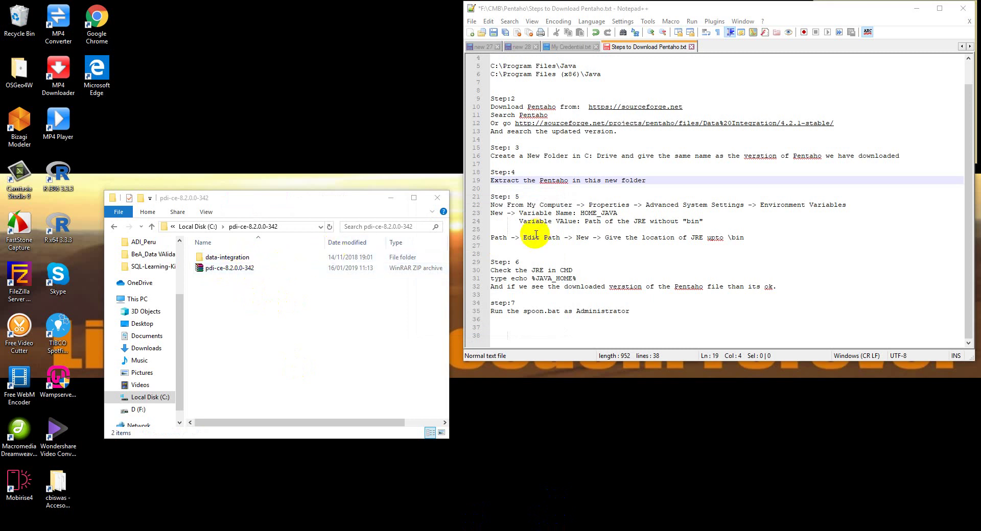
Step: Review step 5 on environment variables in the notes and open the system properties of This PC by searching for "myco"
click(550, 187)
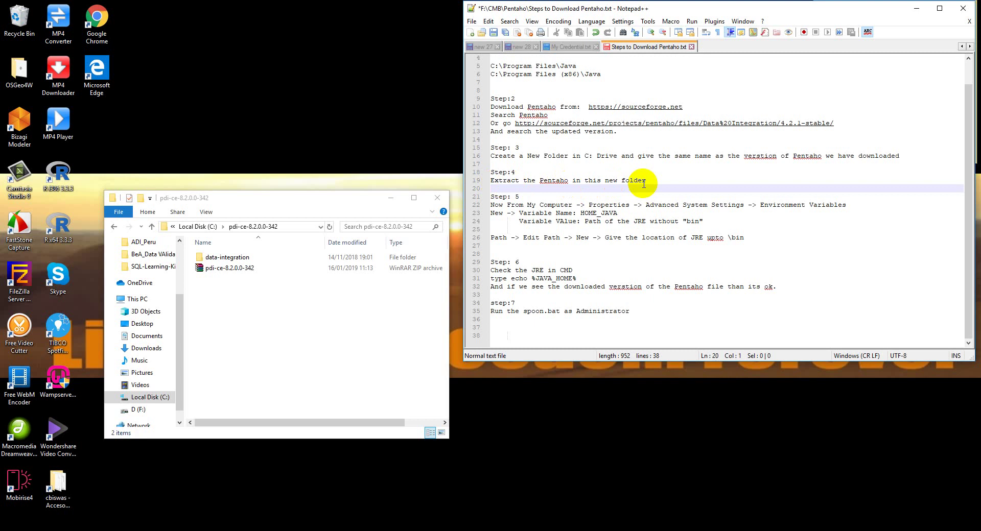
click(519, 205)
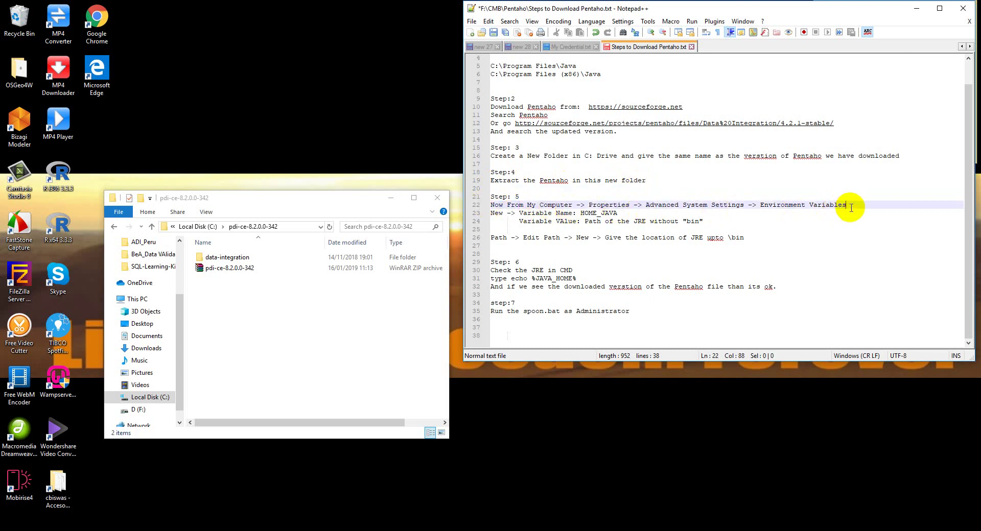
click(699, 205)
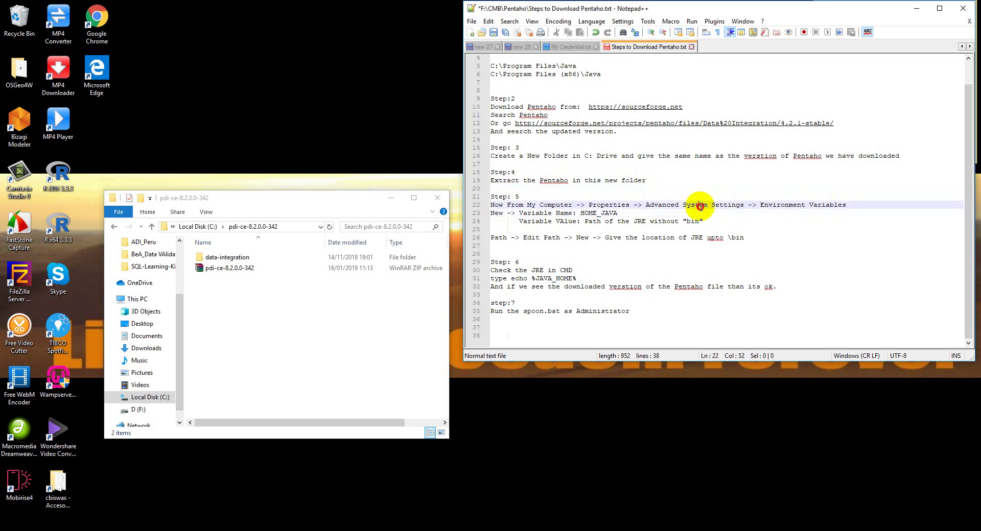
key(super)
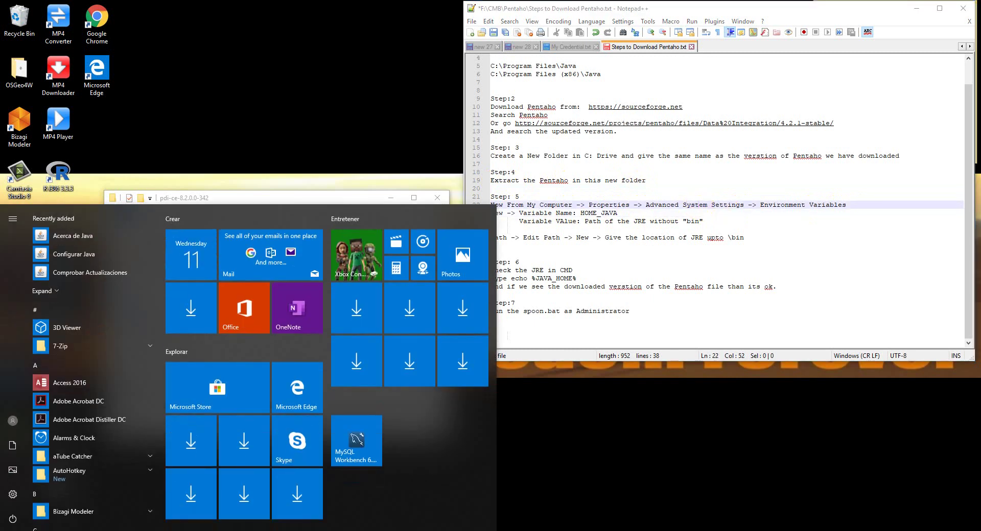
key(super+s)
text(myco)
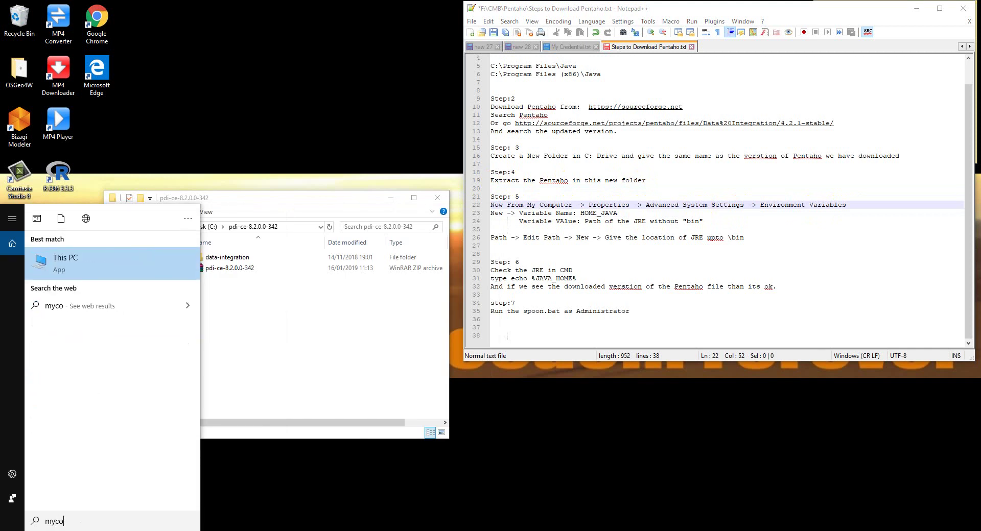
right_click(134, 270)
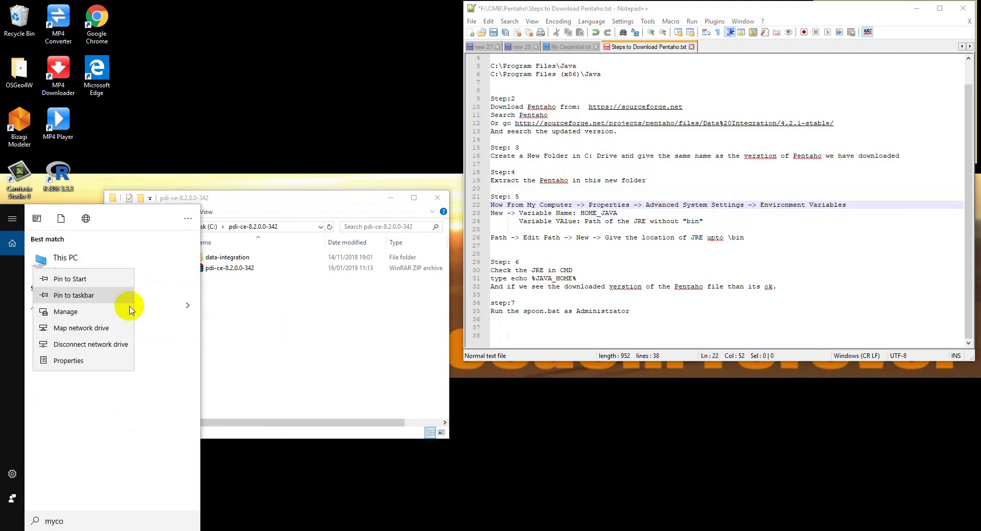
click(69, 360)
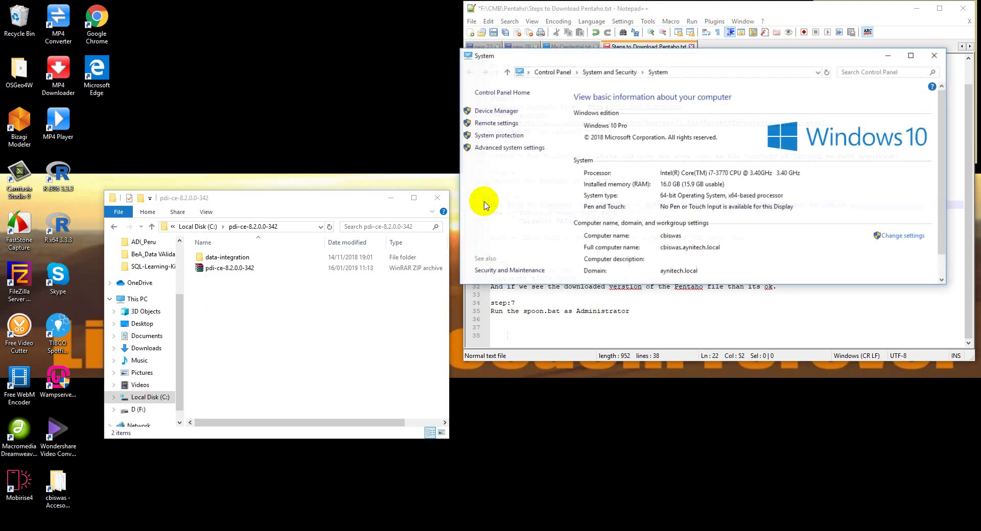
Step: Open the environment variables from the advanced system settings and check the variable name in step 5 of the notes
drag(703, 57, 268, 32)
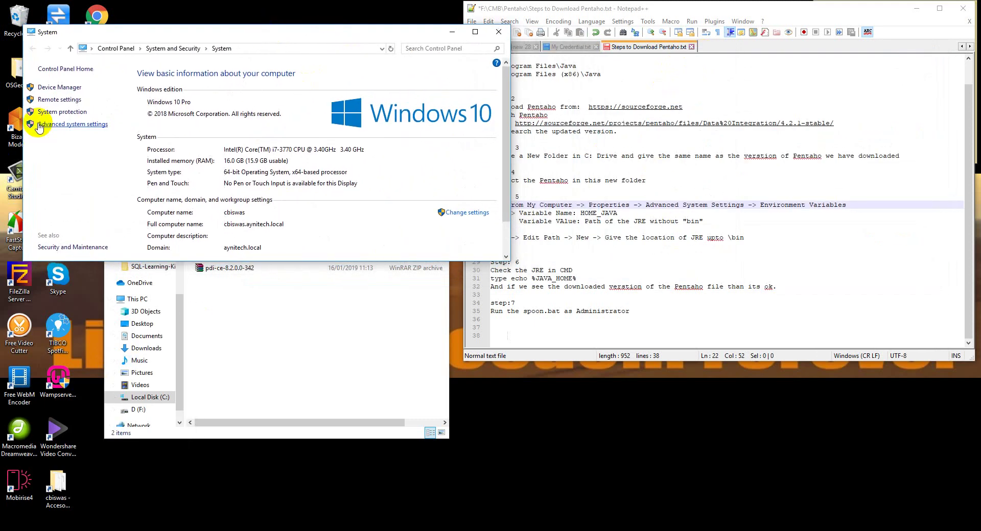
click(60, 126)
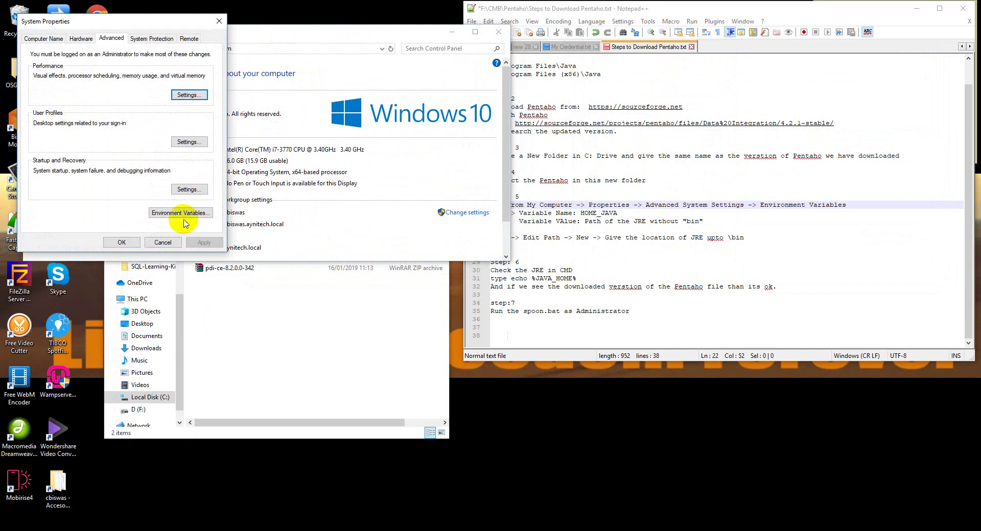
click(190, 213)
drag(563, 126, 408, 131)
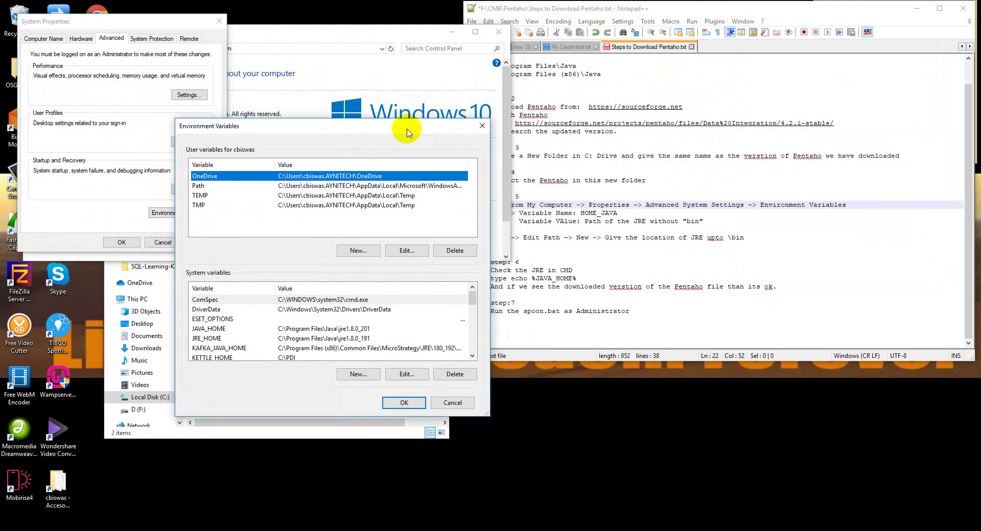
click(805, 246)
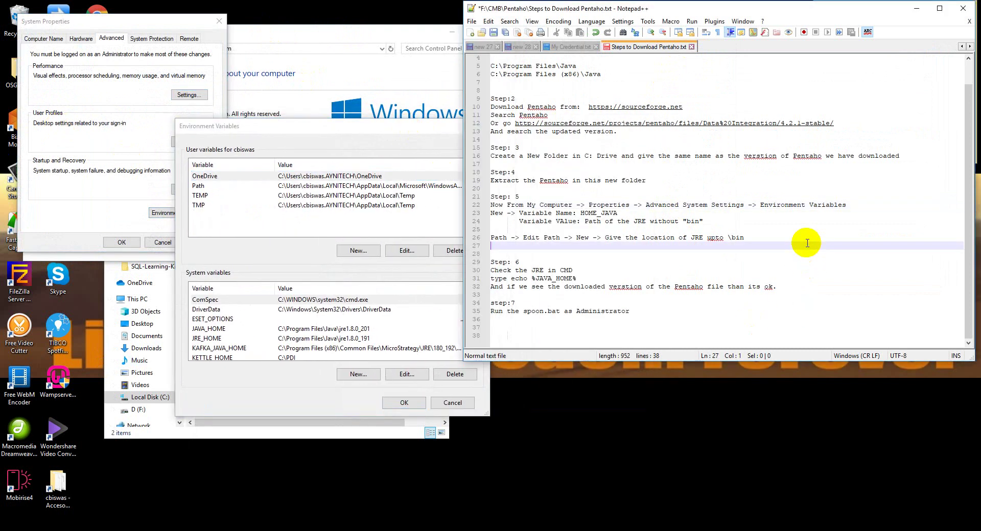
click(591, 213)
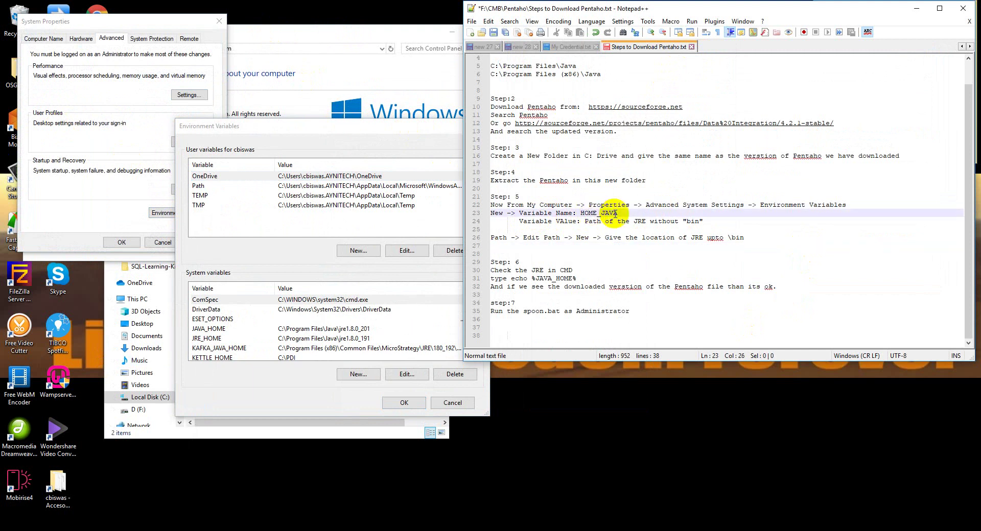
drag(400, 126, 372, 187)
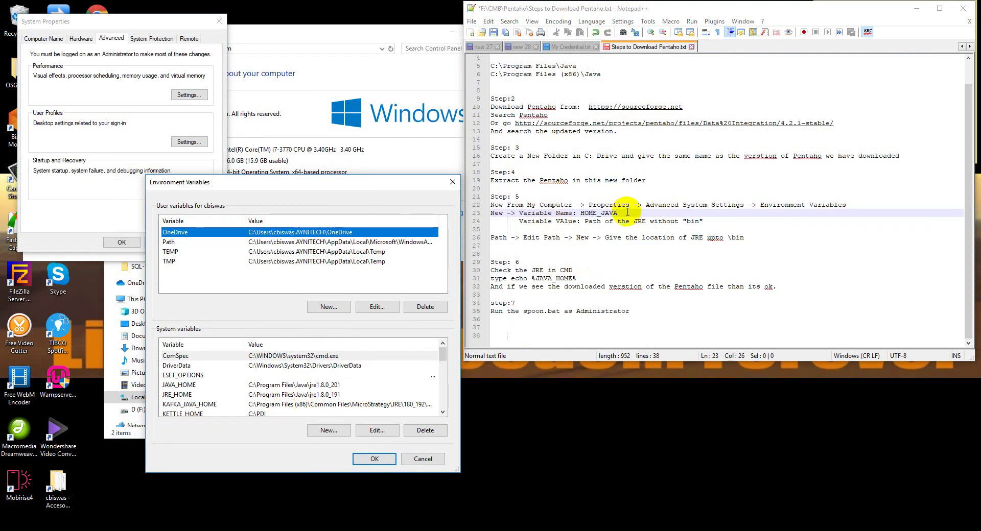
Step: Start a new system variable named HOME_JAVA, copying the name from the notes, and check the notes' instruction for its value
click(327, 432)
drag(449, 227, 457, 367)
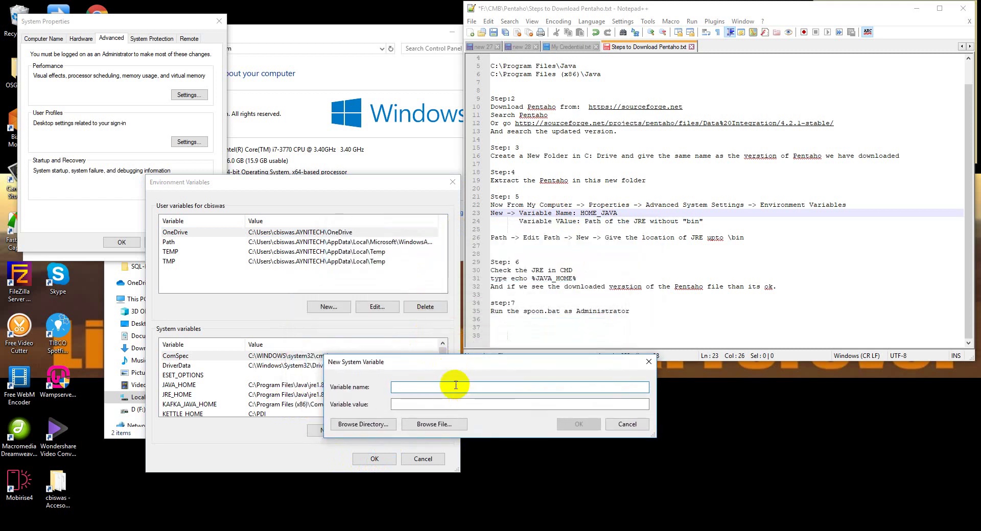
drag(617, 213, 580, 214)
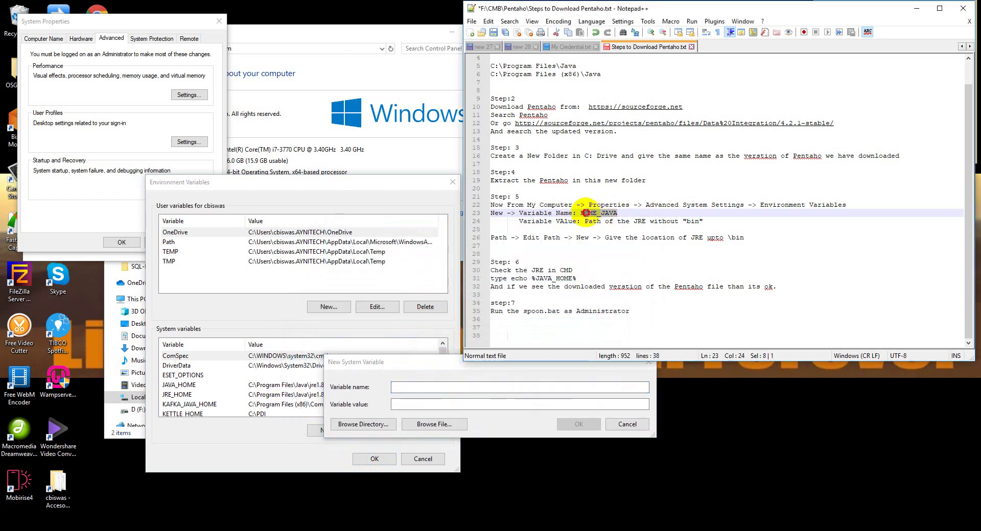
key(ctrl+c)
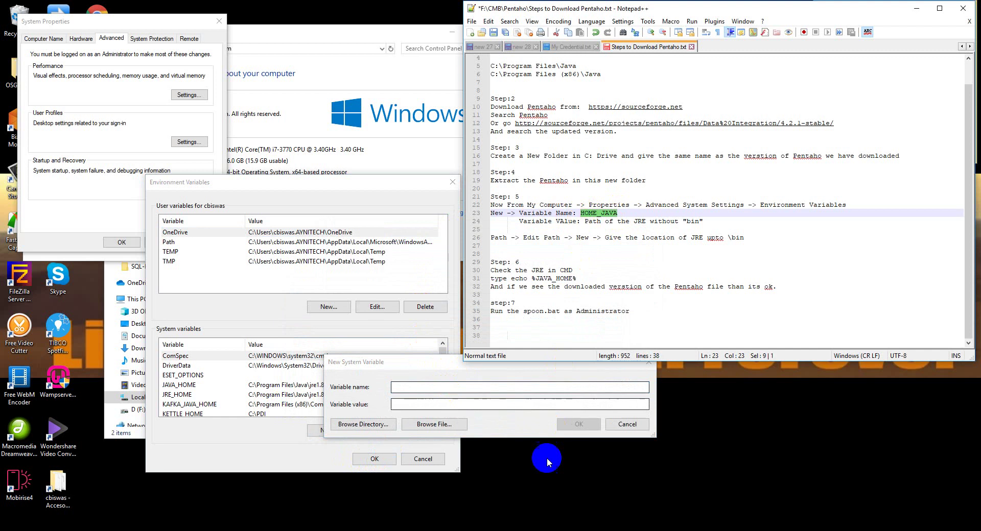
click(422, 387)
key(ctrl+v)
click(438, 404)
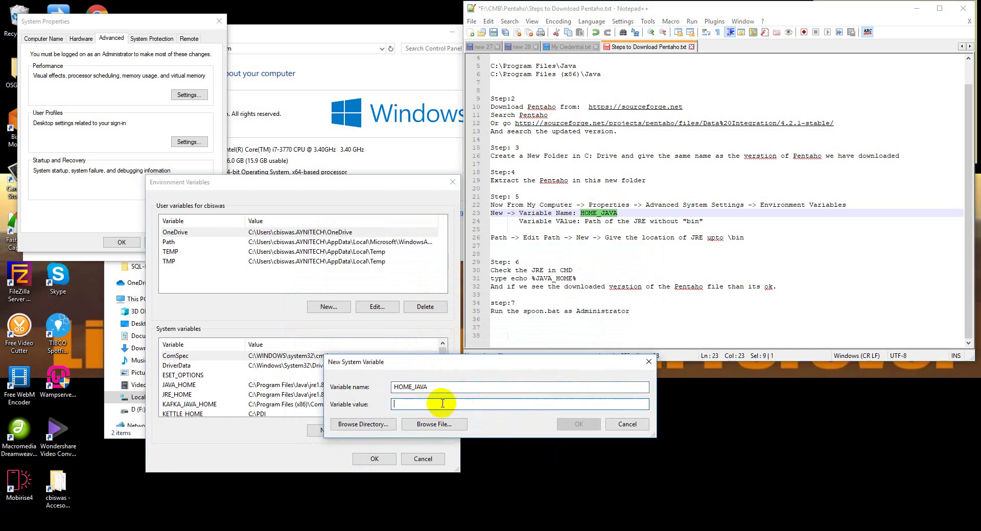
click(682, 221)
drag(591, 223, 700, 221)
click(710, 224)
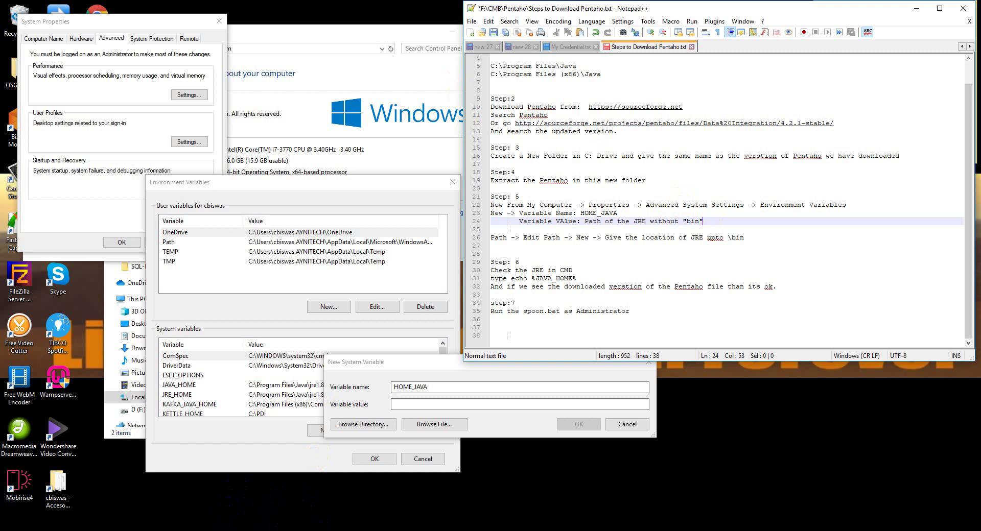
Step: Browse to the folder C:\Program Files (x86)\Java\jre1.8.0_221 in the File Explorer window that shows pdi-ce-8.2.0.0-342
mouse_move(111, 530)
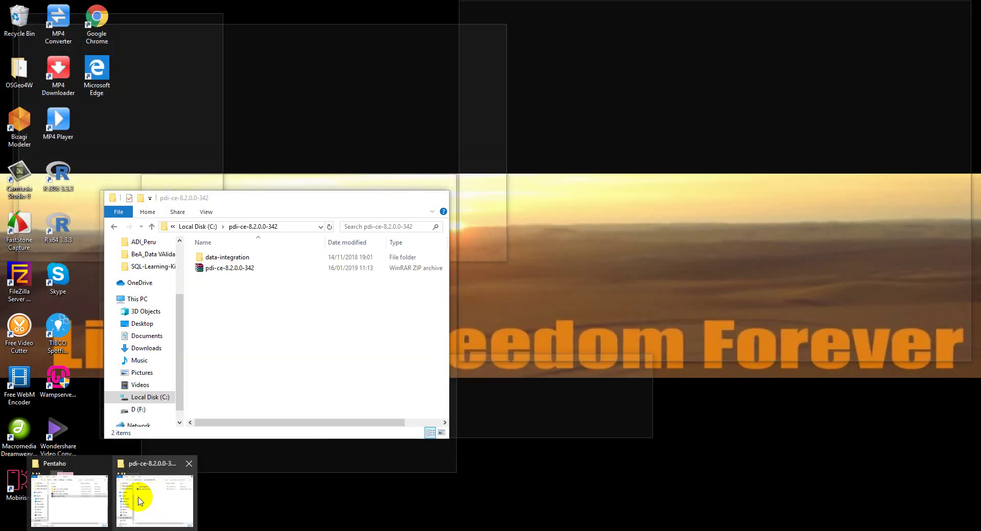
mouse_move(104, 506)
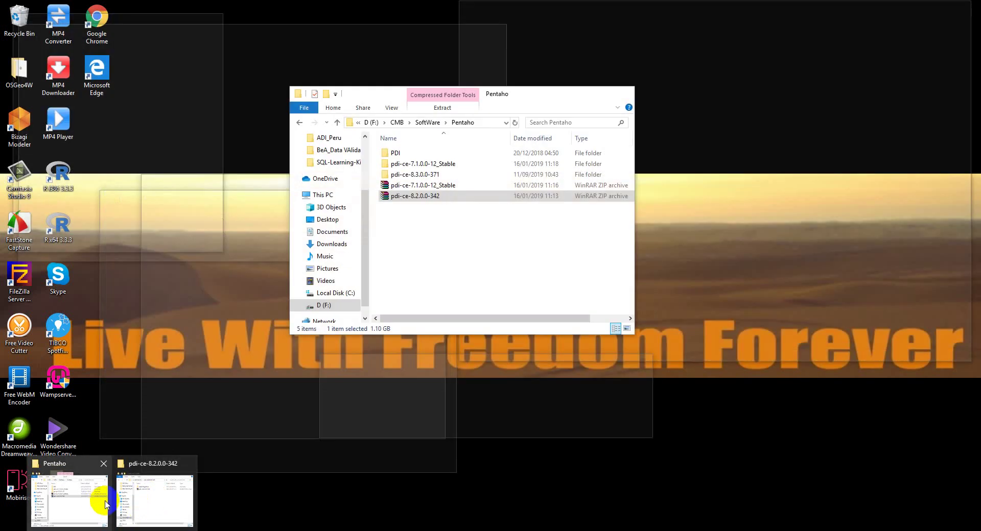
click(149, 506)
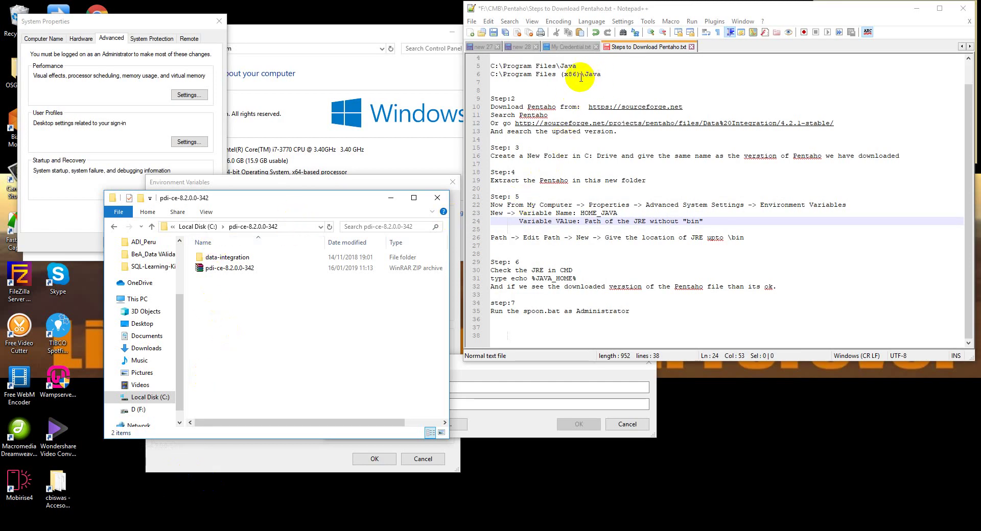
click(203, 229)
scroll(252, 354, down, 2)
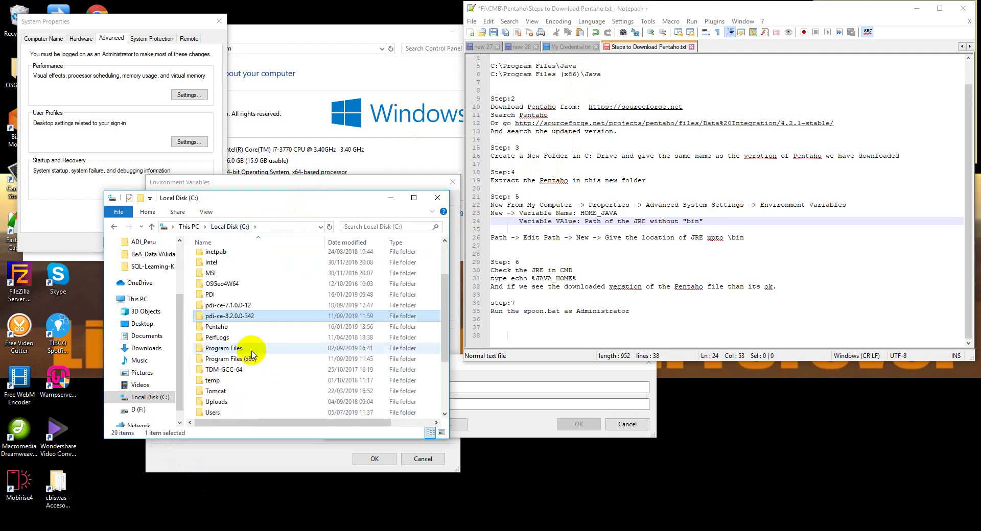
double_click(252, 363)
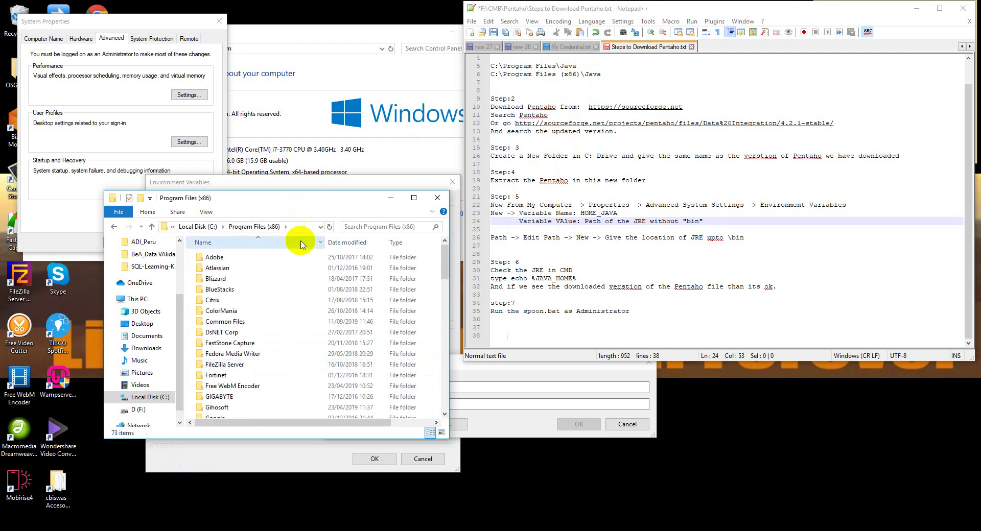
click(230, 334)
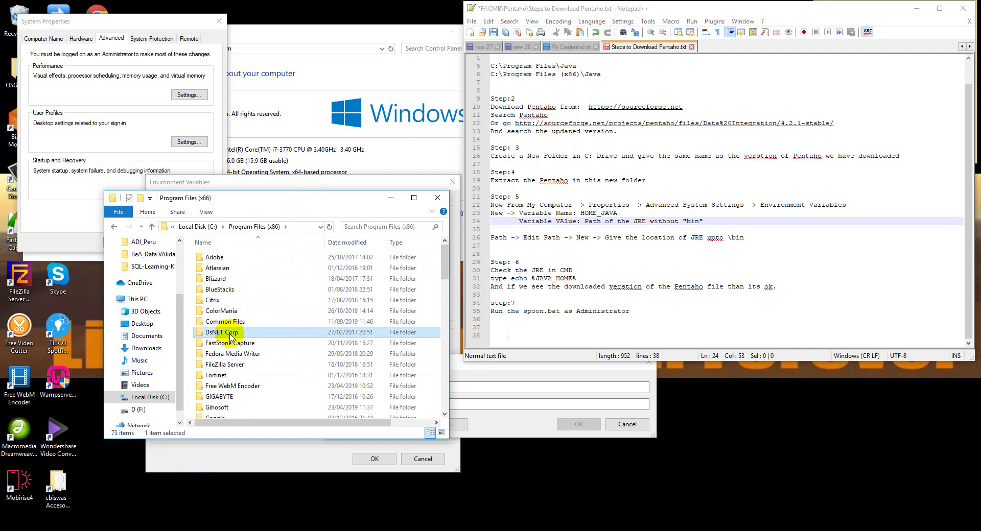
scroll(230, 337, down, 5)
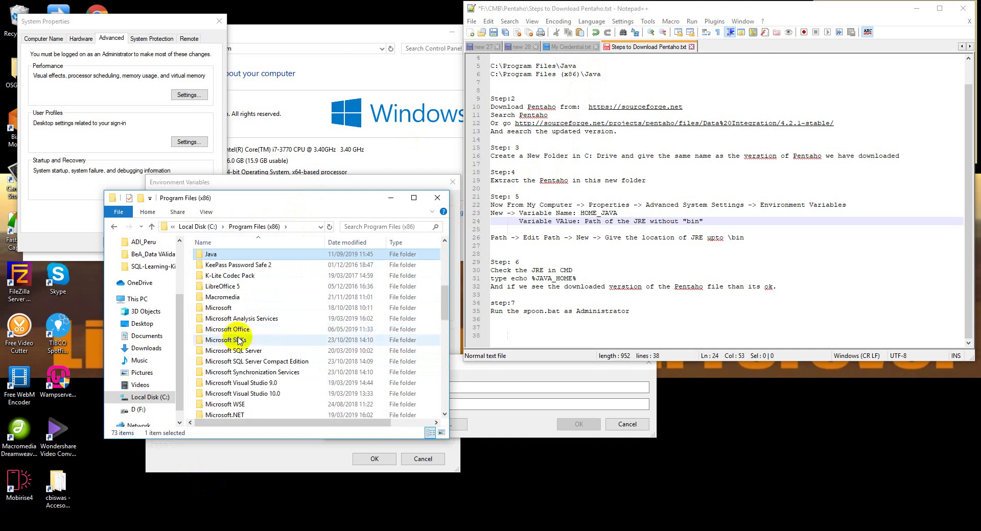
double_click(237, 257)
double_click(238, 258)
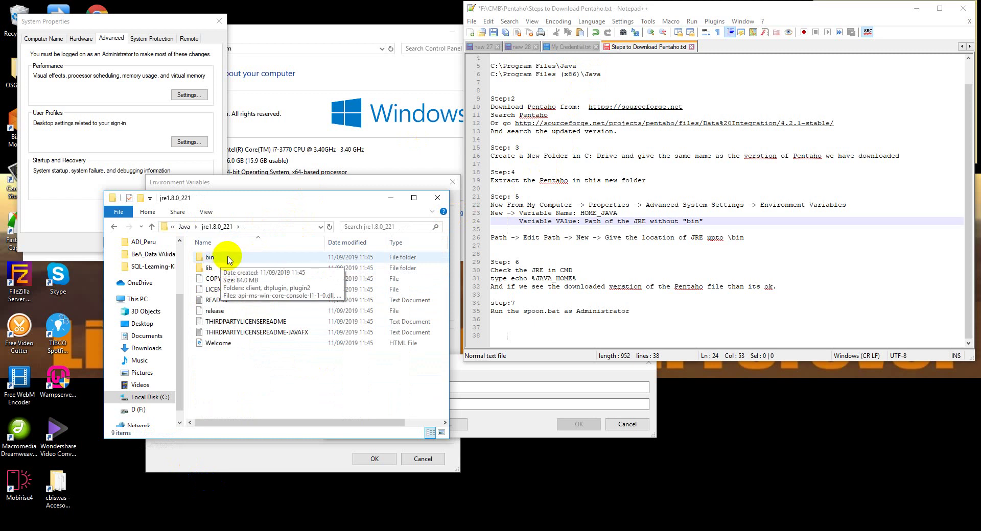
Step: Set the HOME_JAVA value to the copied folder path C:\Program Files (x86)\Java\jre1.8.0_221 and save the variable
click(274, 228)
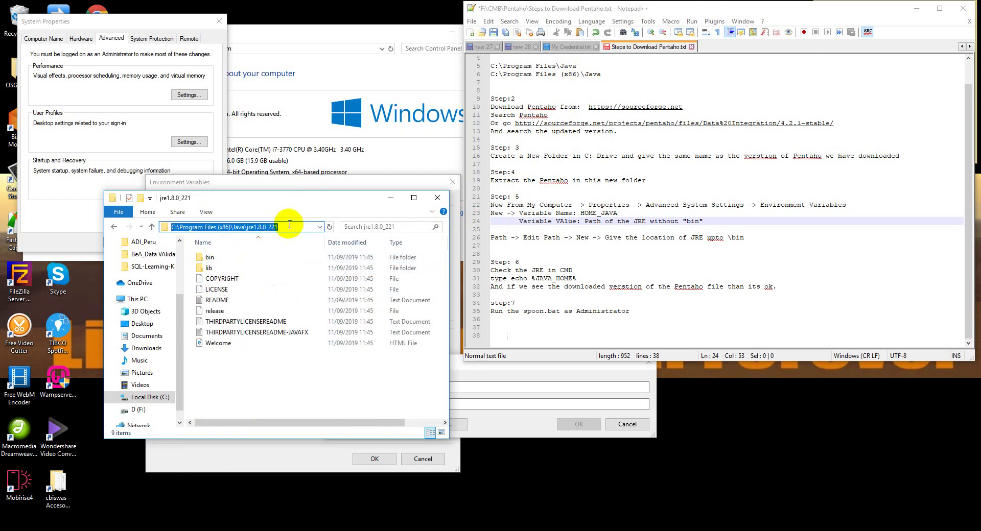
click(341, 180)
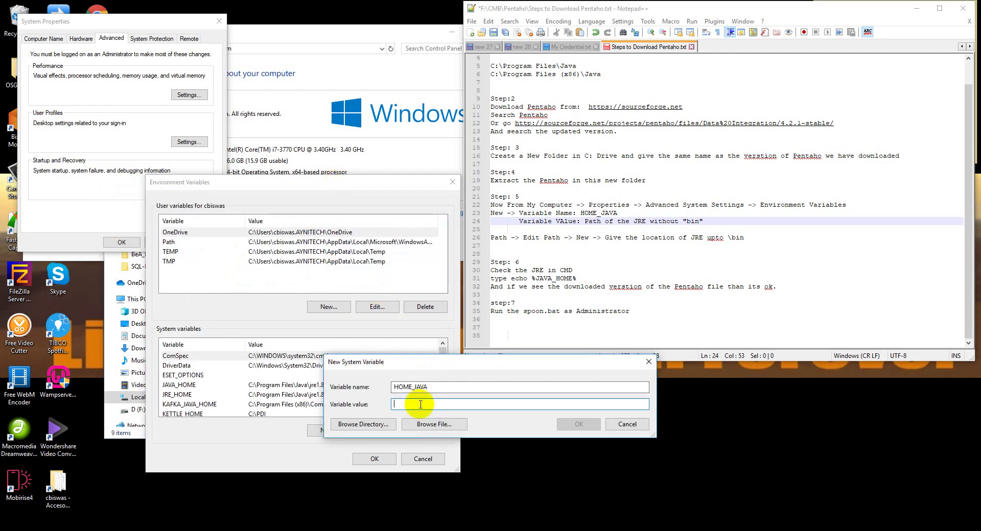
key(ctrl+v)
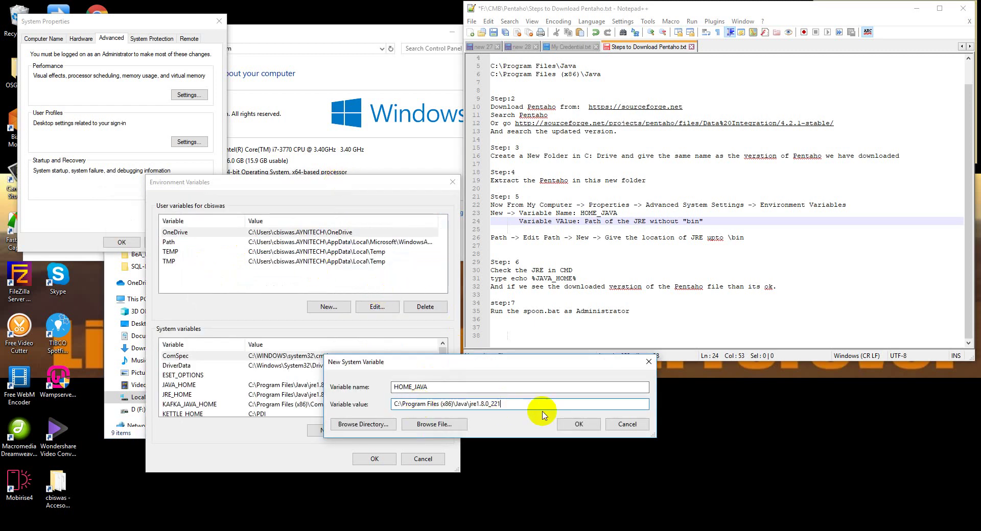
click(581, 427)
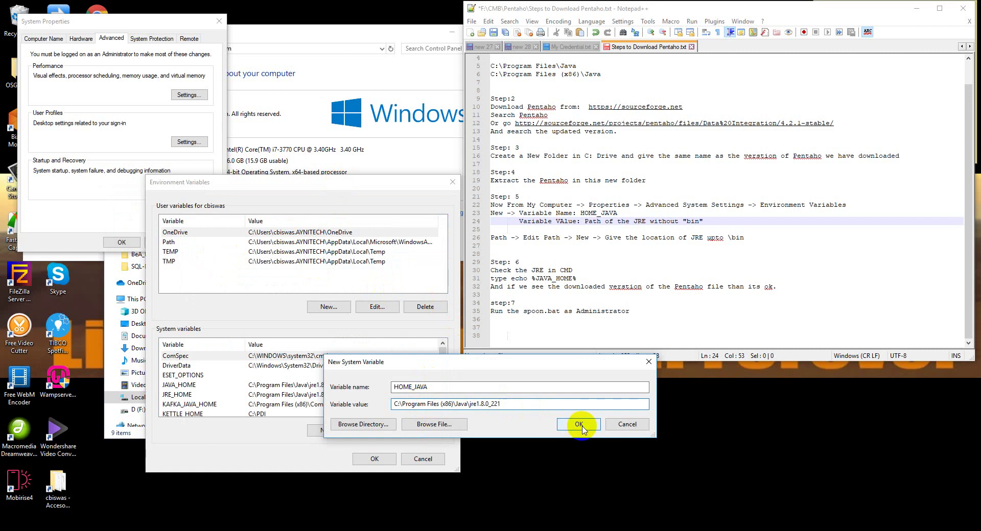
click(580, 425)
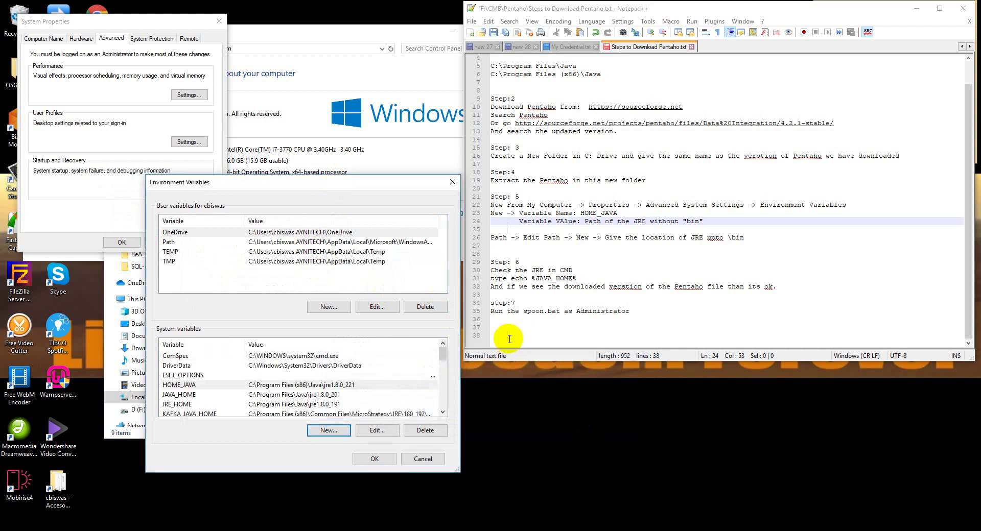
Step: Open the Path system variable for editing and look through its entries to the end of the list
drag(441, 352, 441, 378)
click(176, 375)
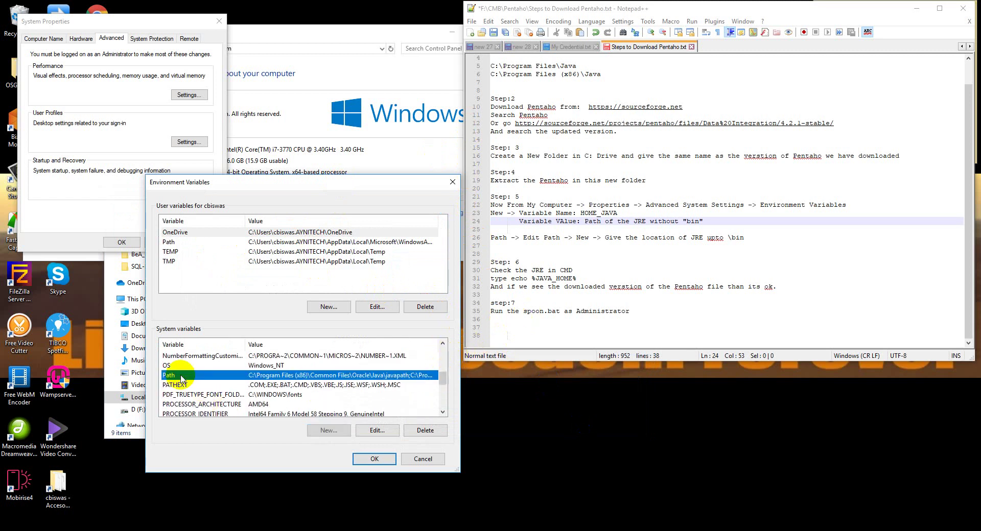
click(378, 430)
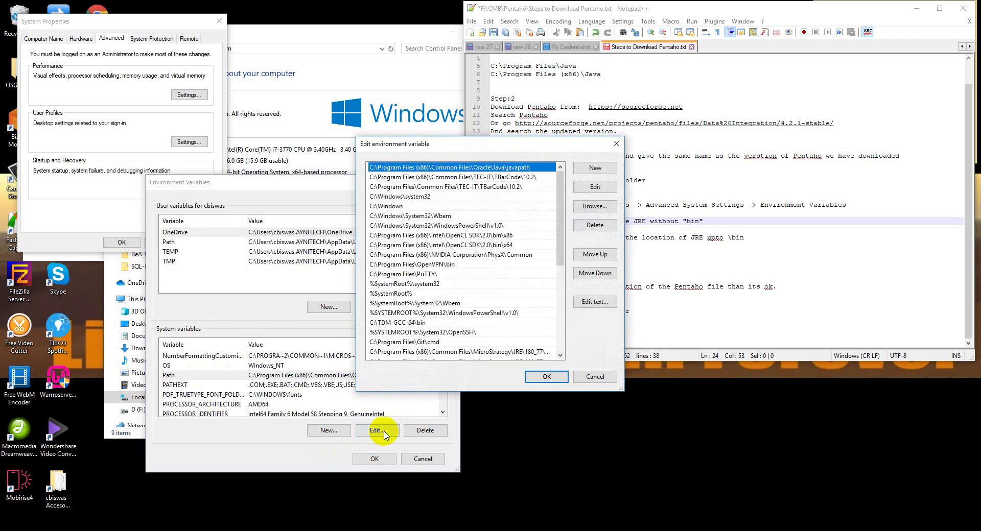
drag(566, 233, 565, 343)
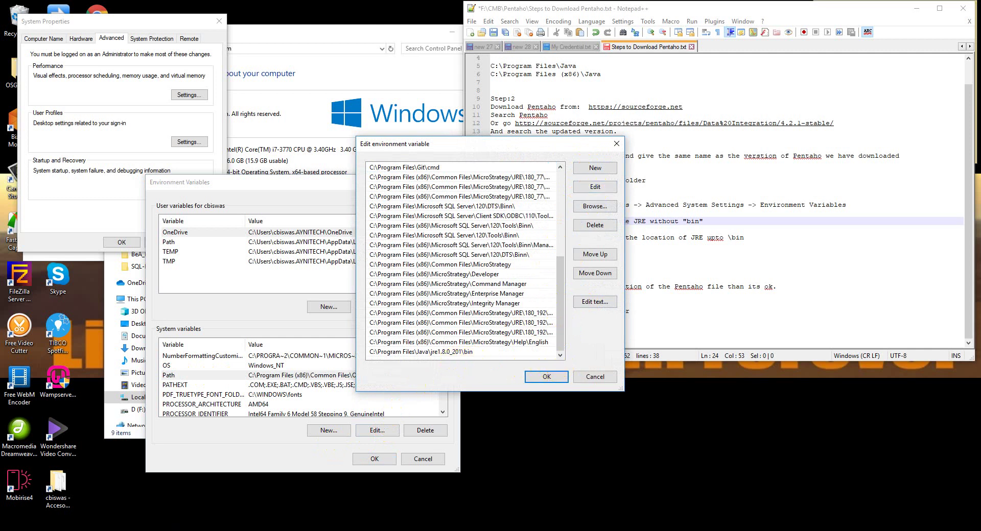
Step: Open the bin folder inside jre1.8.0_221 in File Explorer and copy its full path
mouse_move(127, 500)
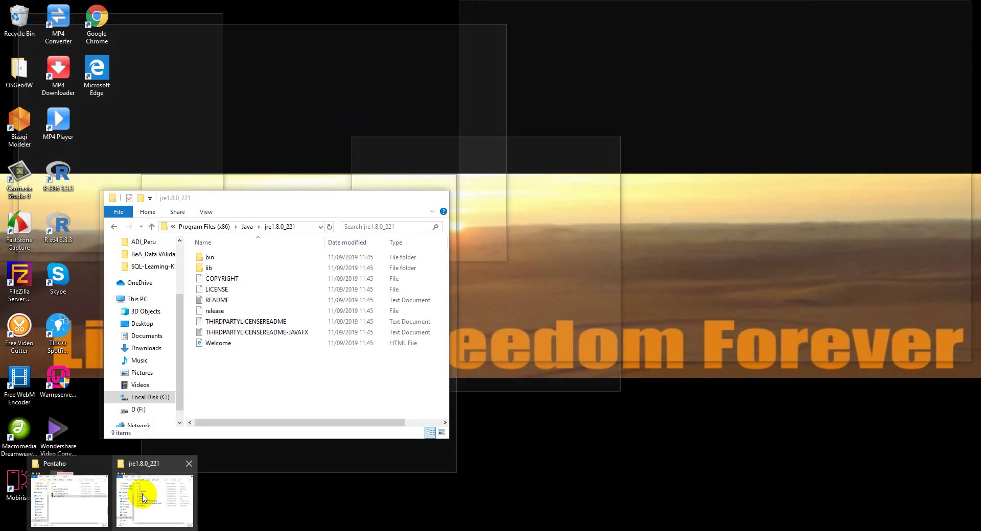
click(131, 498)
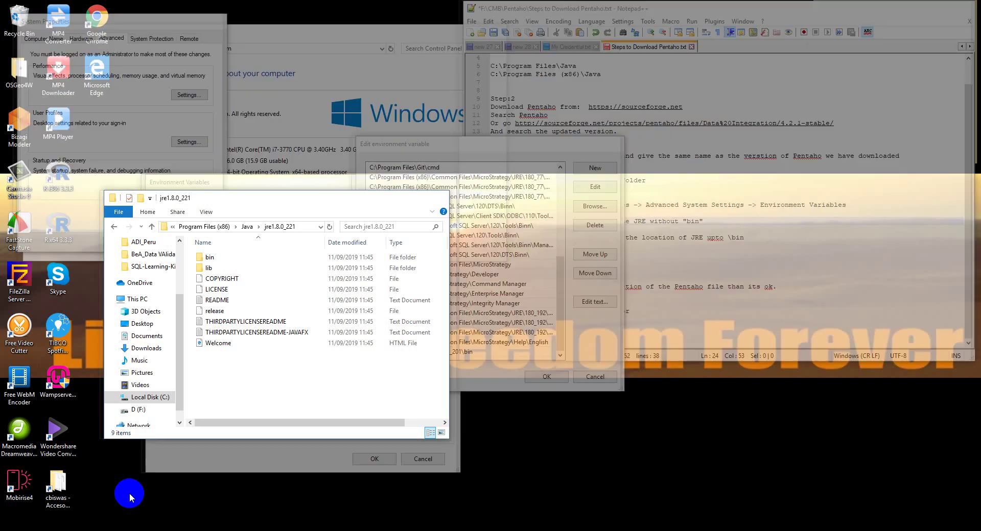
drag(333, 197, 253, 329)
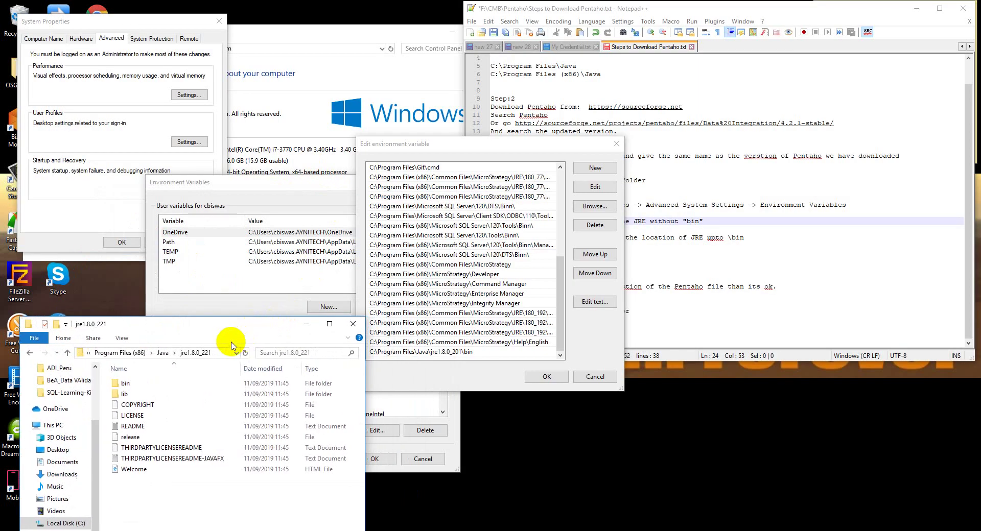
click(171, 384)
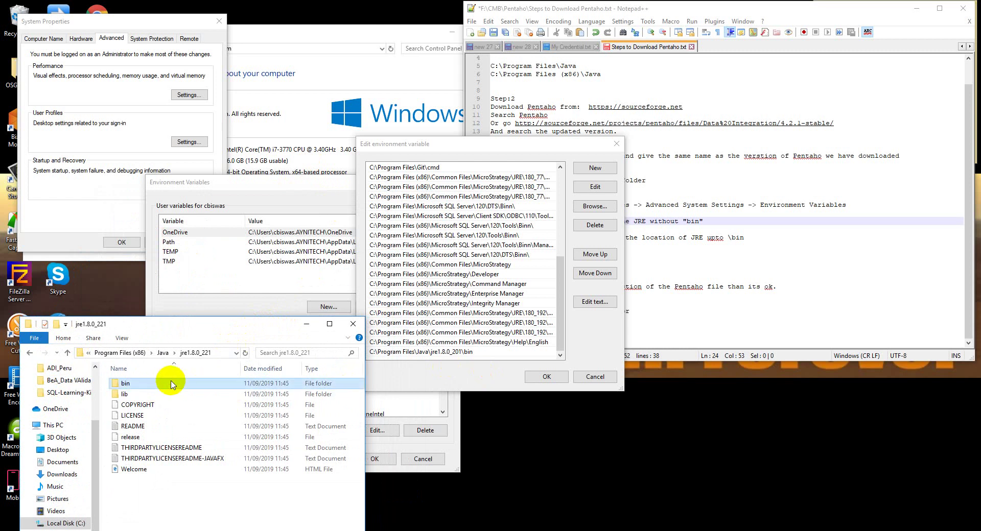
double_click(171, 383)
click(205, 351)
key(ctrl+c)
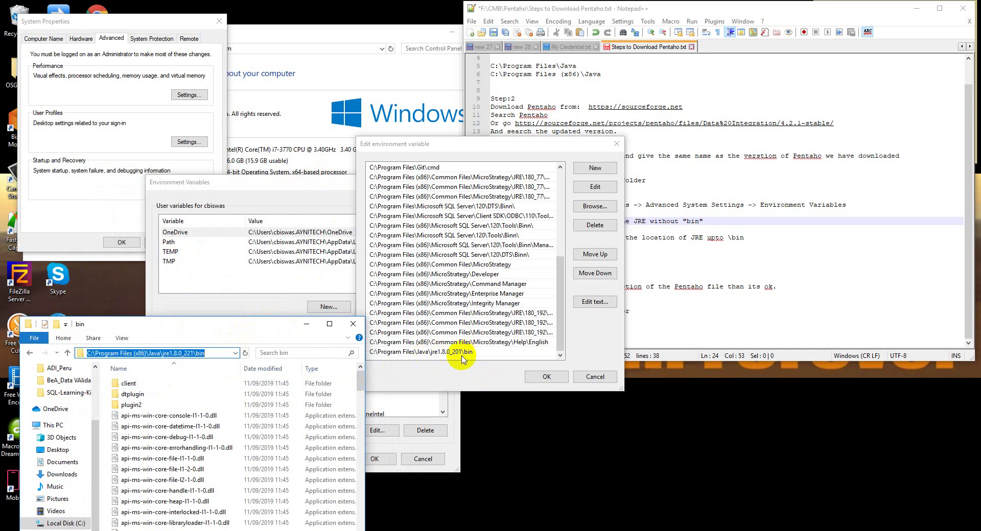
Step: Add C:\Program Files (x86)\Java\jre1.8.0_221\bin as a new entry in the Path system variable and confirm the edit
click(595, 169)
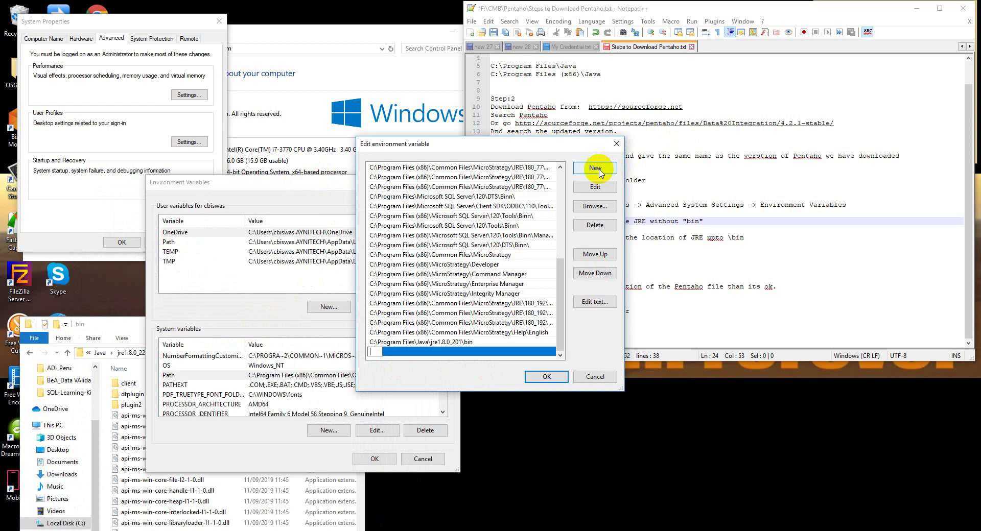
key(ctrl+v)
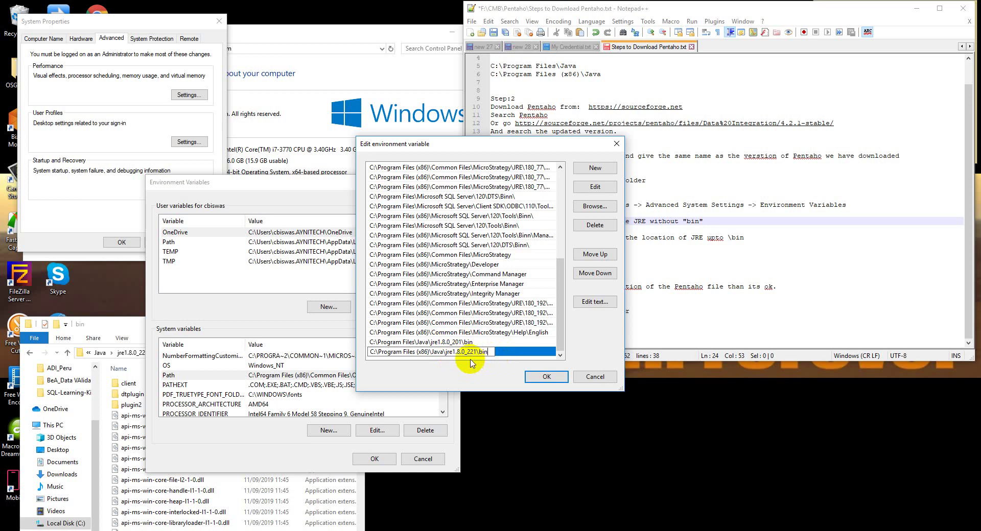
click(541, 376)
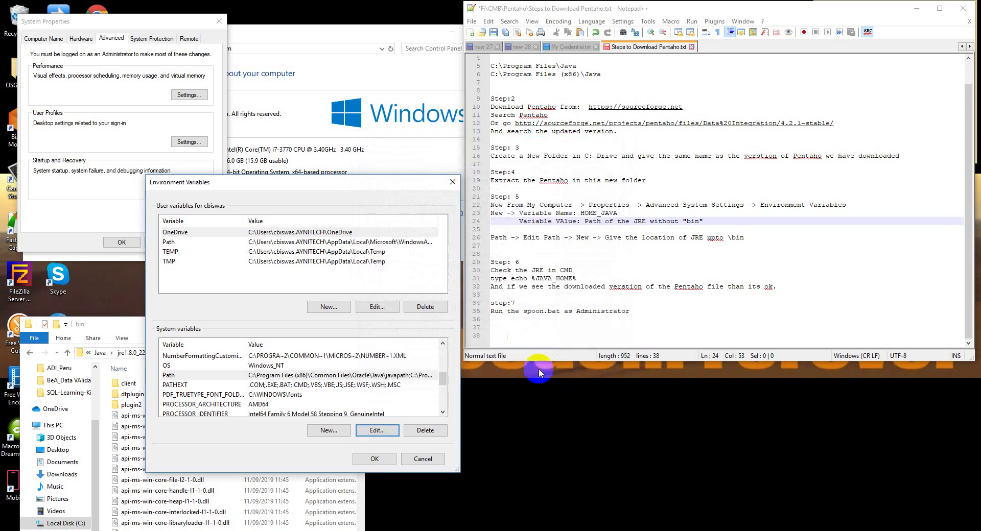
Step: Confirm the environment variable changes and close System Properties with its settings accepted
click(373, 458)
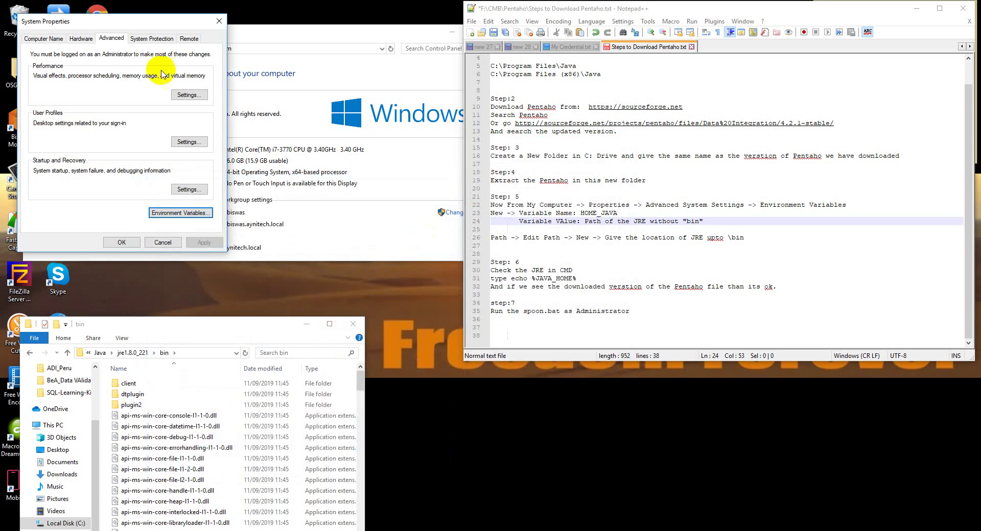
drag(153, 23, 414, 57)
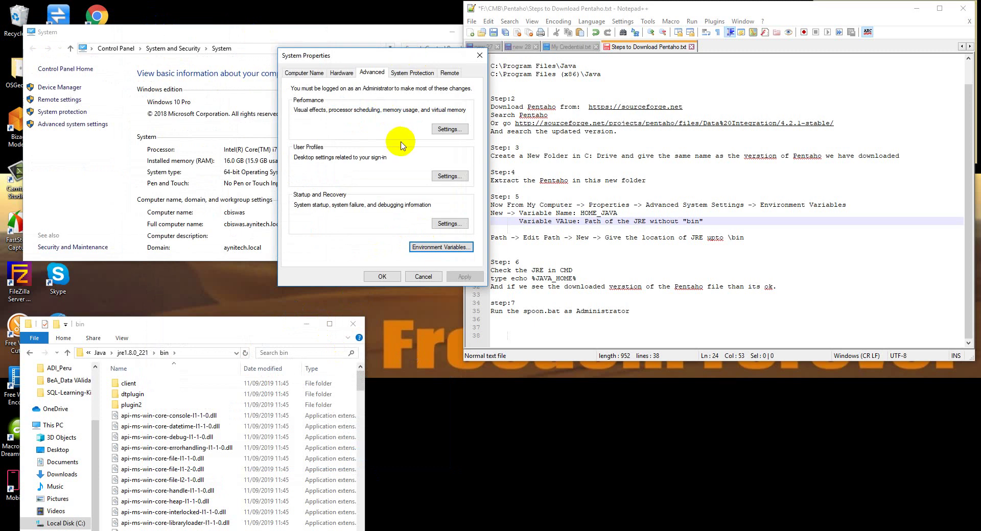
click(383, 276)
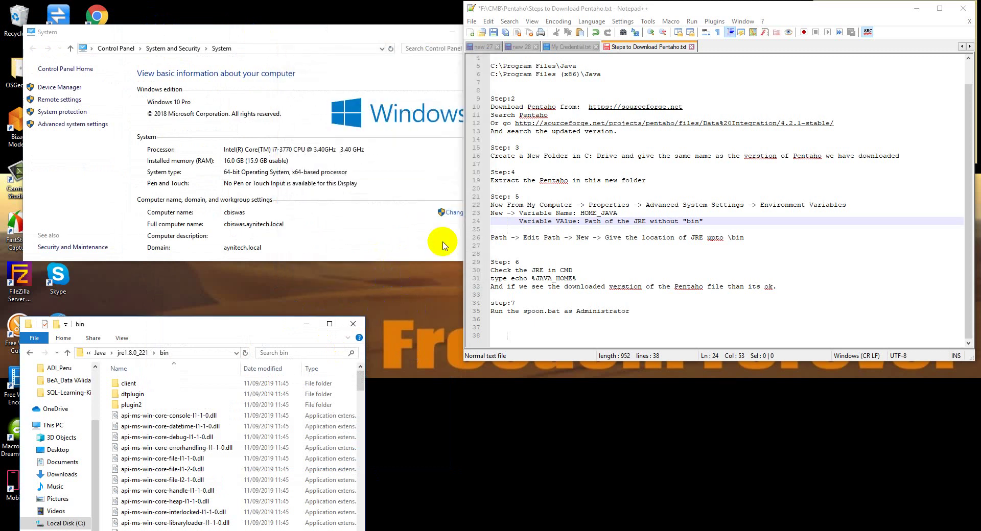
Step: Find the step 6 instructions in the notes and open a Command Prompt window for the JRE check
click(605, 262)
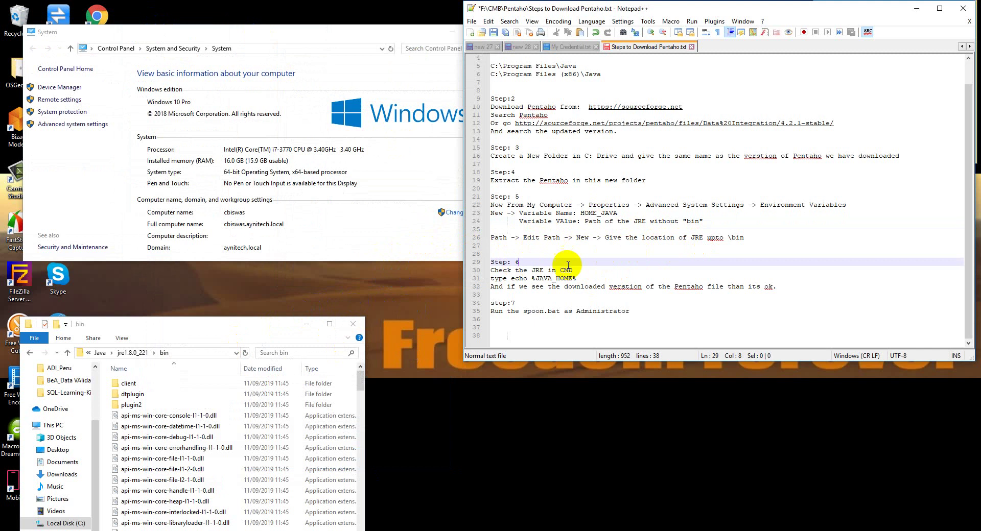
click(513, 275)
click(576, 272)
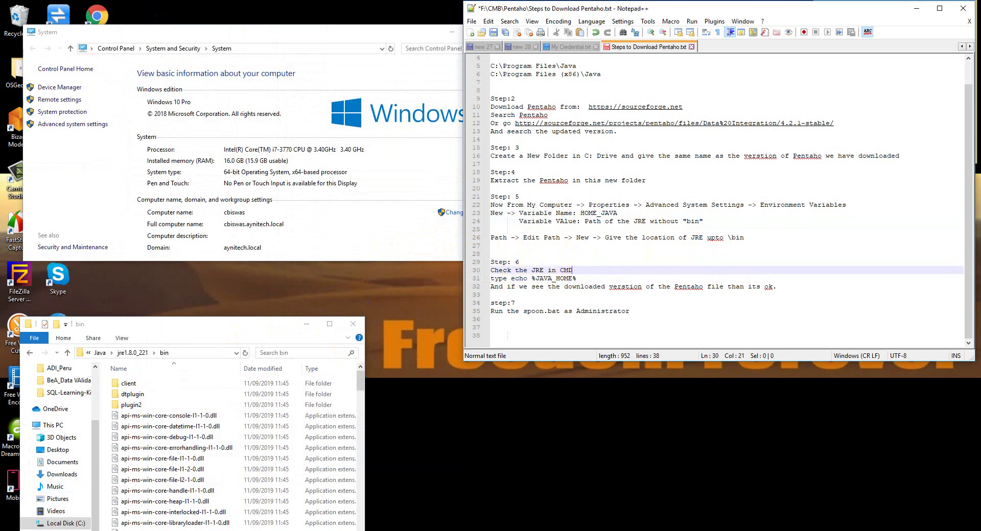
key(super)
text(cmd)
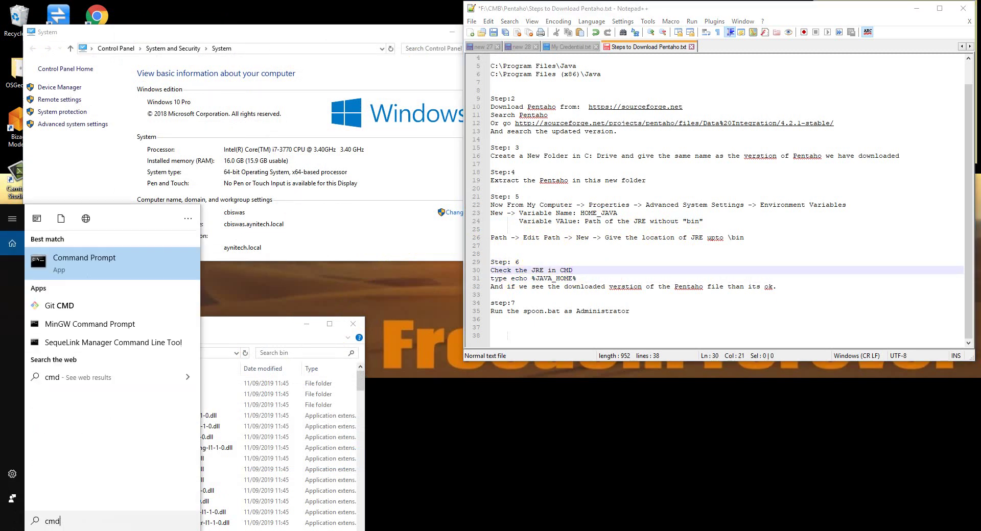
key(Return)
Step: Copy the command echo %JAVA_HOME% from the notes and run it in Command Prompt
click(689, 295)
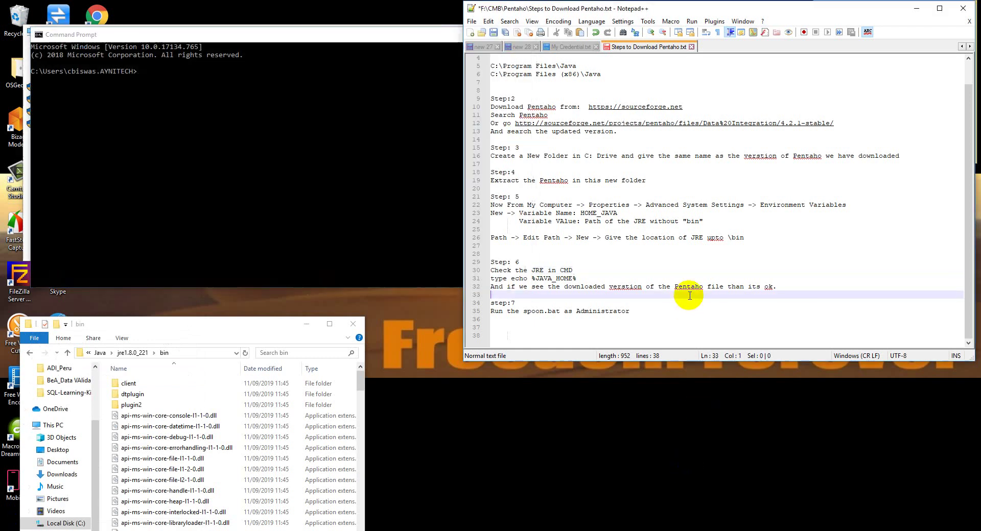
drag(582, 277, 535, 280)
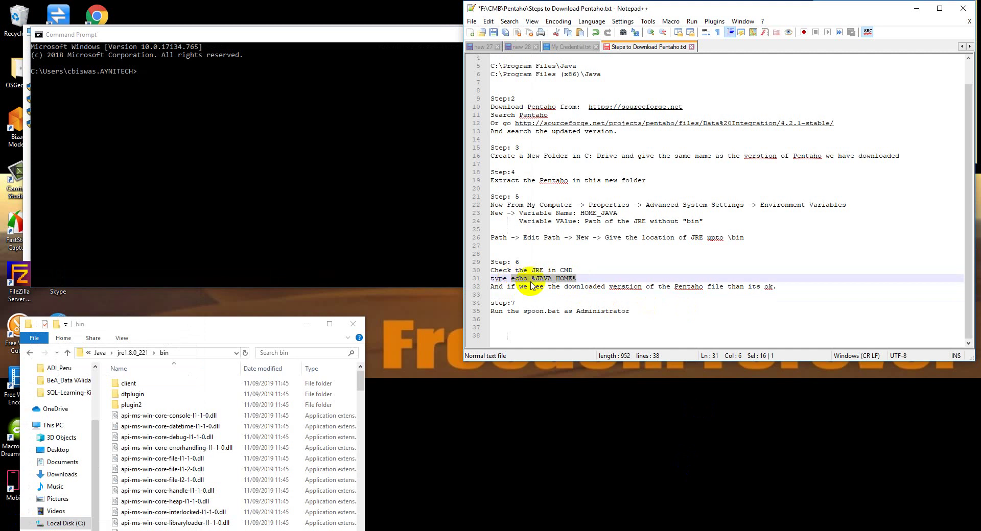
click(302, 166)
right_click(271, 142)
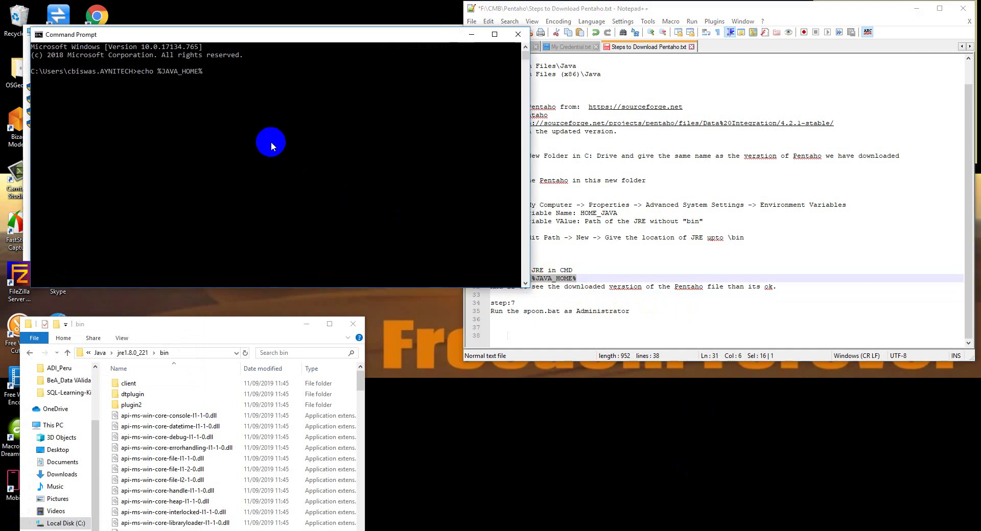
key(Return)
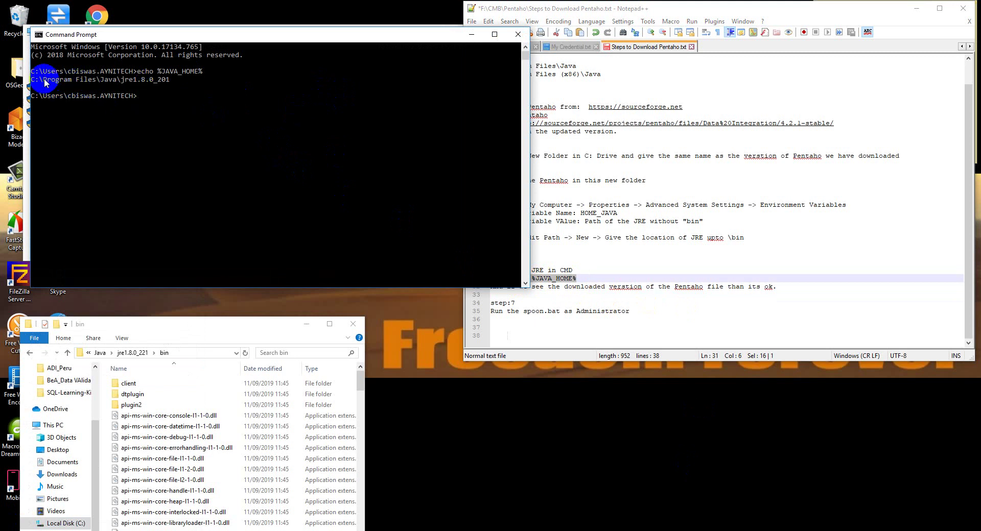
Step: Mark the Program Files\Java part of the echoed path, then go up to Program Files (x86) in File Explorer and look through its folders
drag(44, 82, 116, 84)
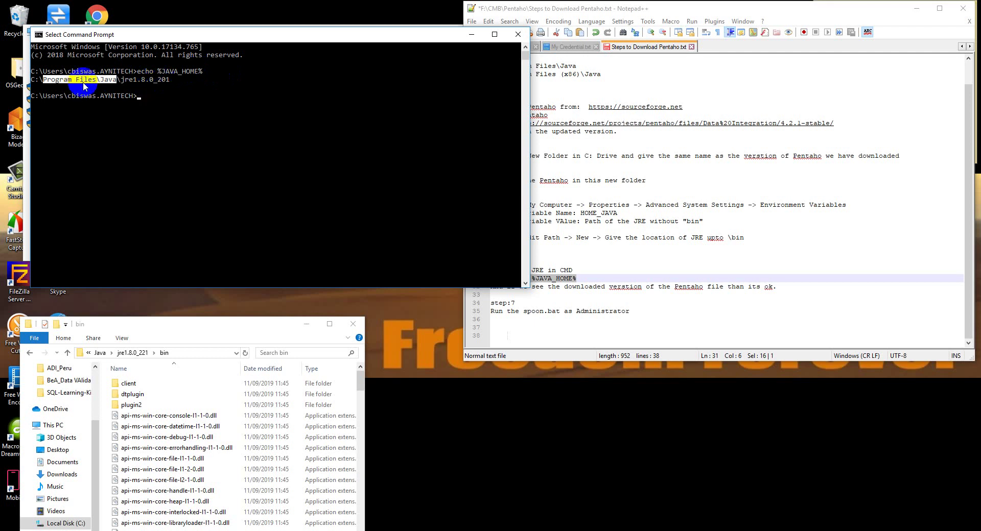
drag(271, 327, 368, 236)
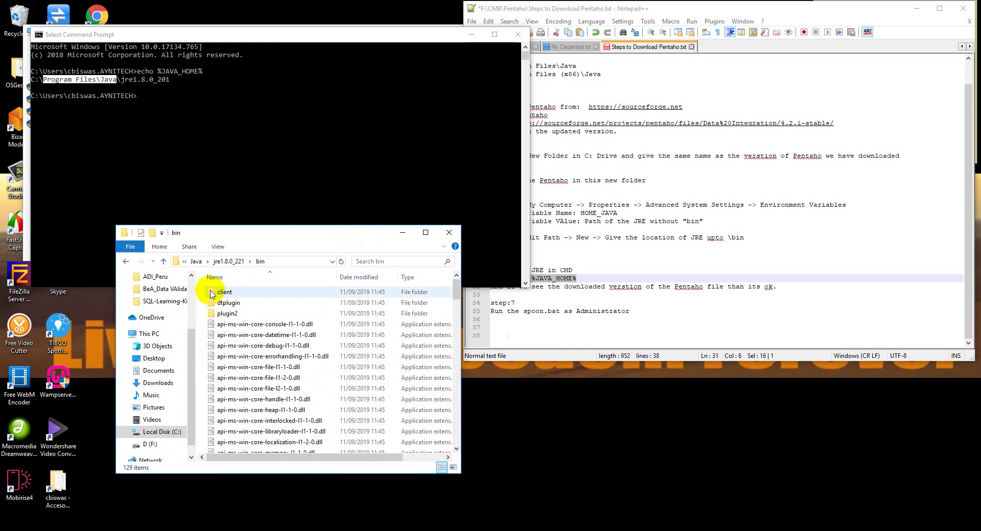
click(163, 262)
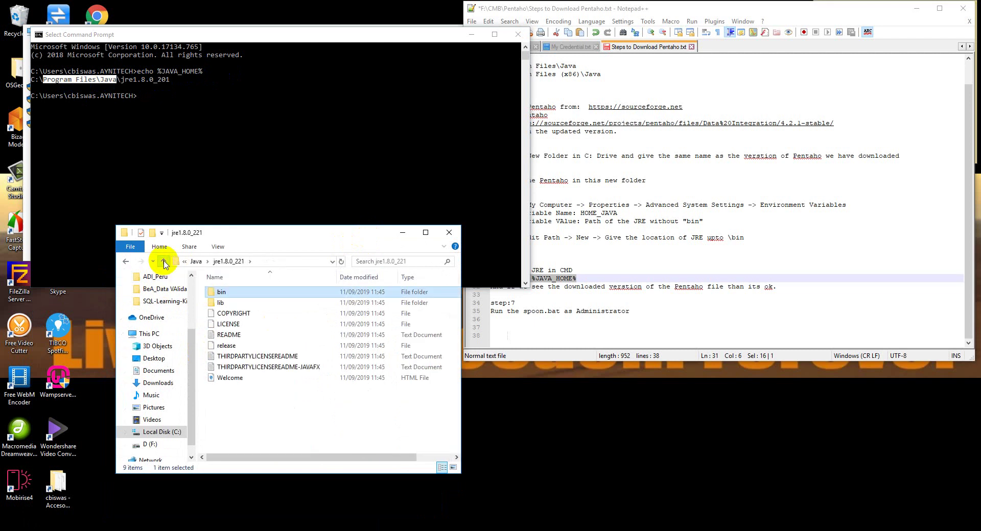
click(163, 262)
click(163, 262)
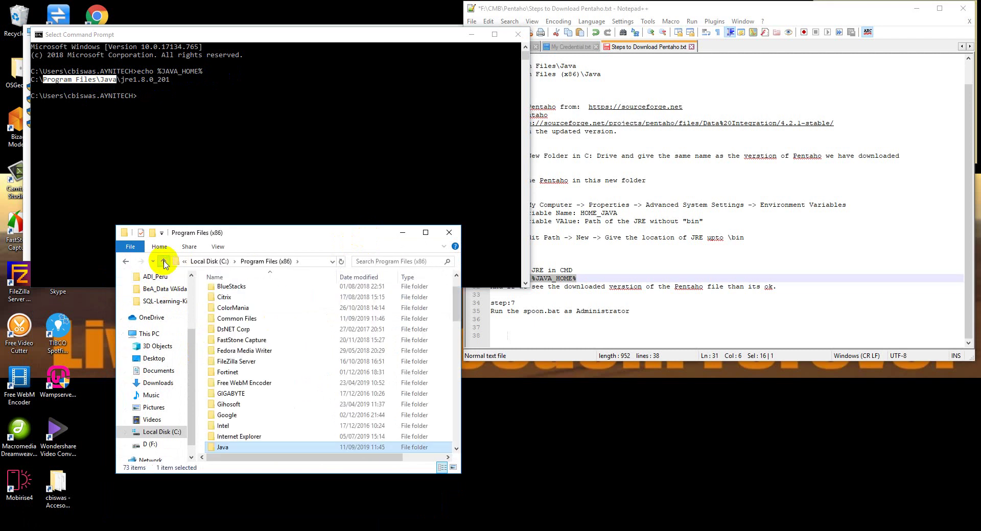
scroll(260, 397, down, 3)
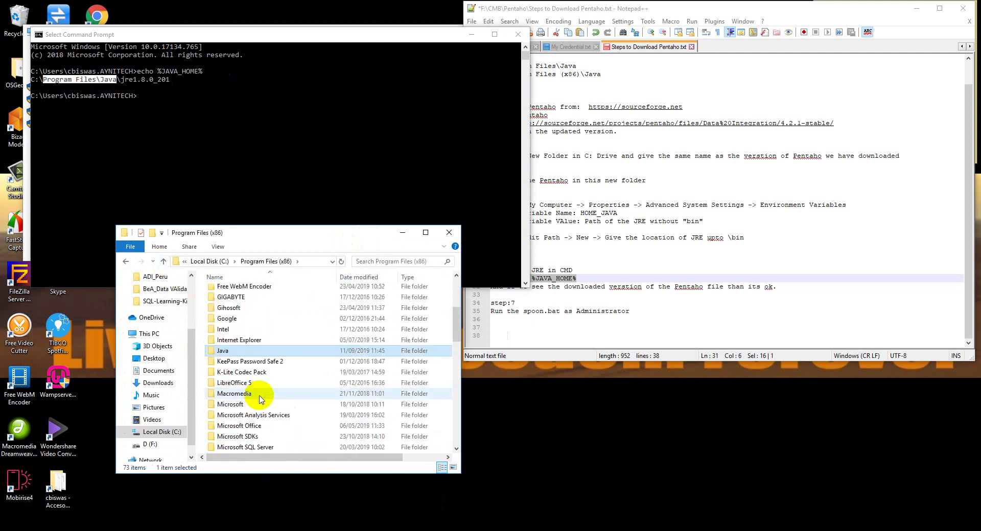
scroll(256, 357, up, 4)
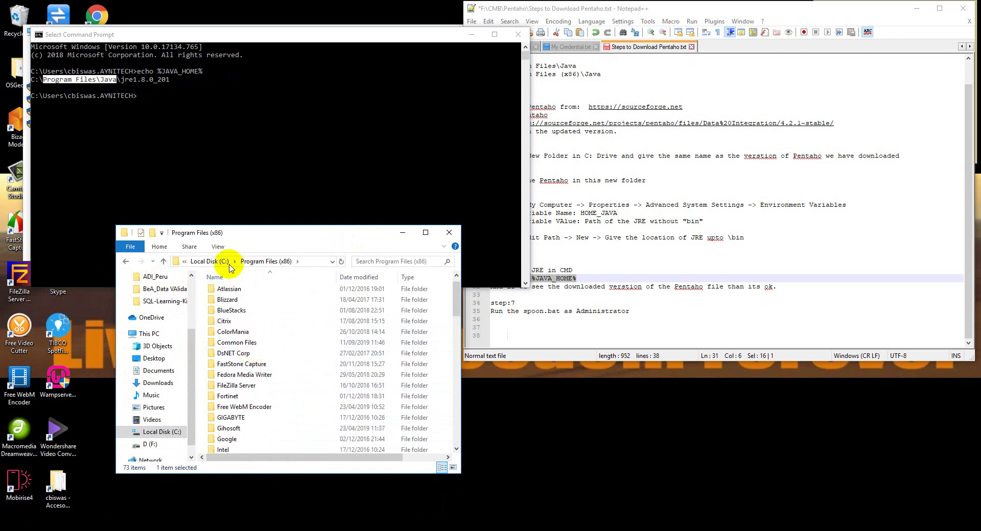
Step: Browse to C:\Program Files\Java in File Explorer and check for the jre1.8.0_201 folder
click(209, 262)
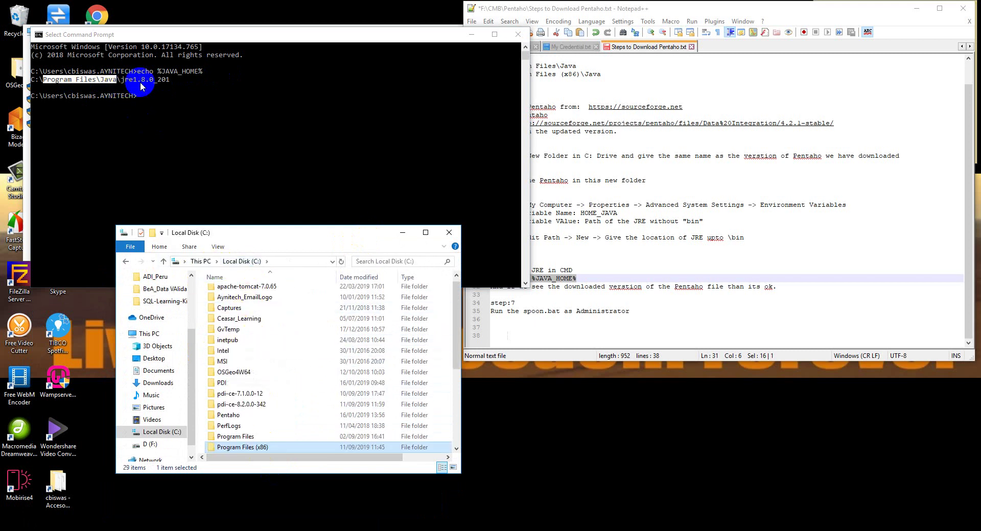
scroll(265, 407, down, 1)
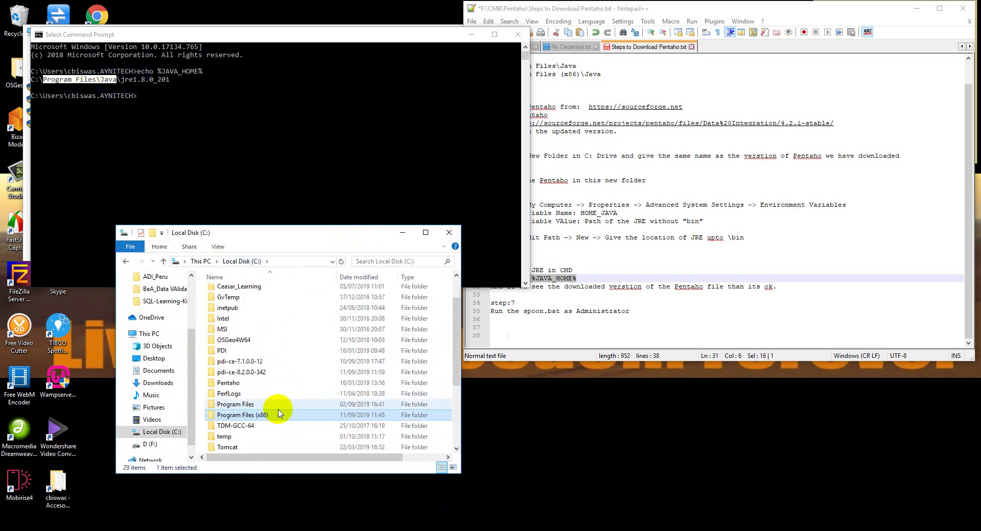
double_click(256, 405)
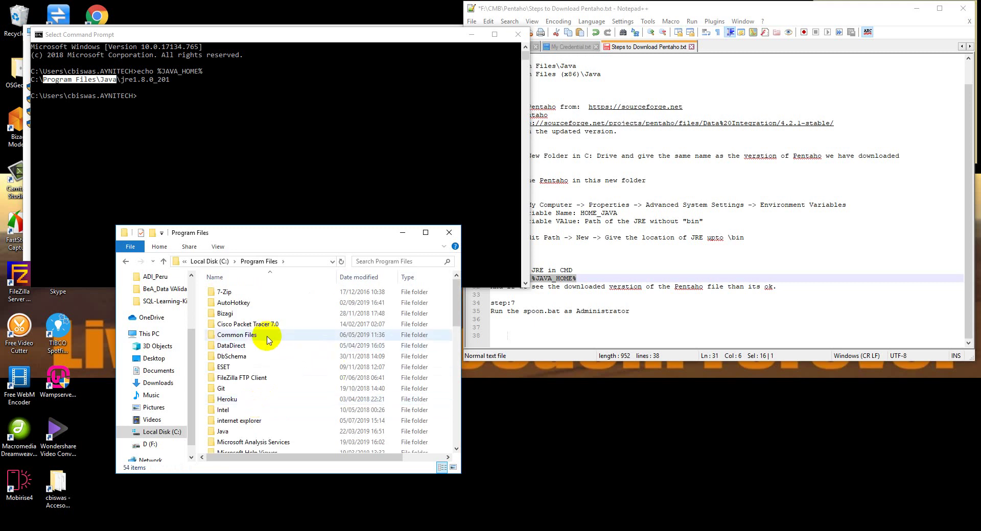
click(251, 400)
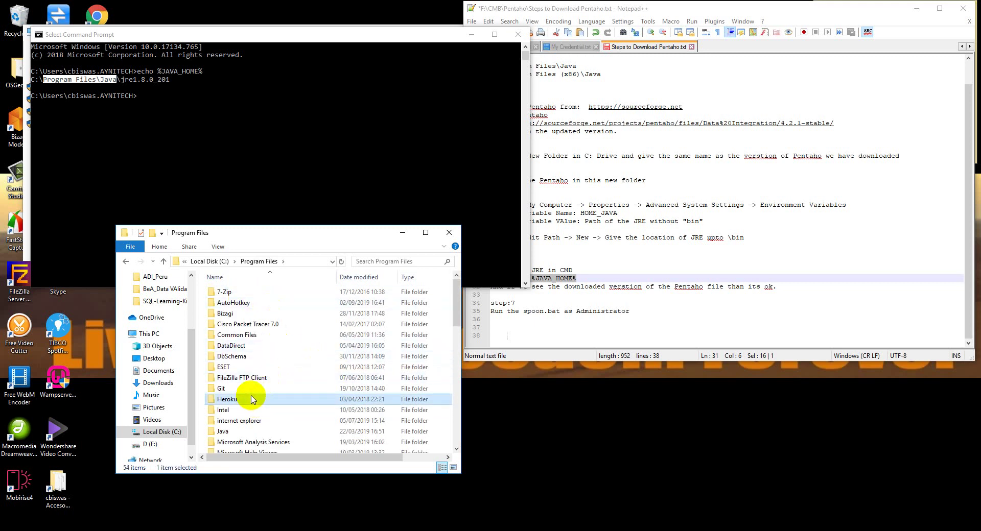
double_click(233, 431)
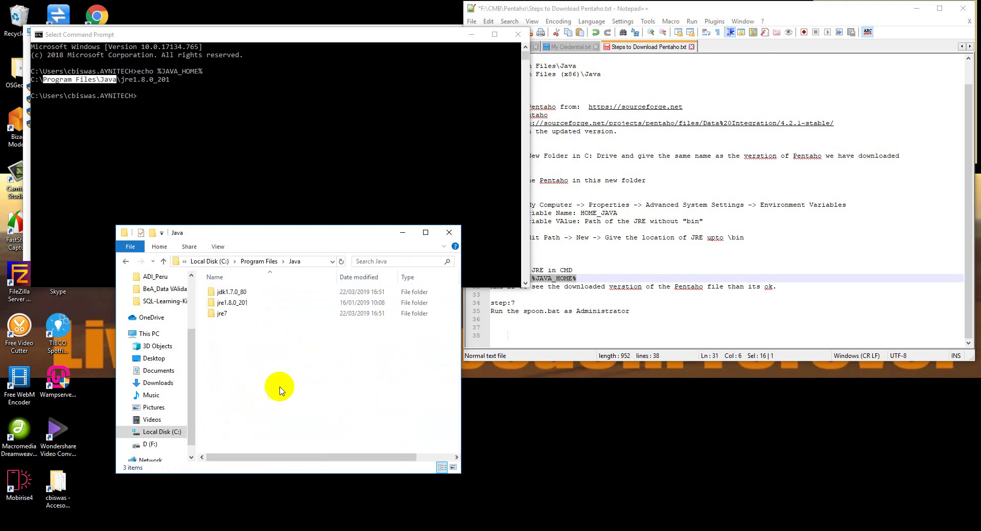
click(247, 307)
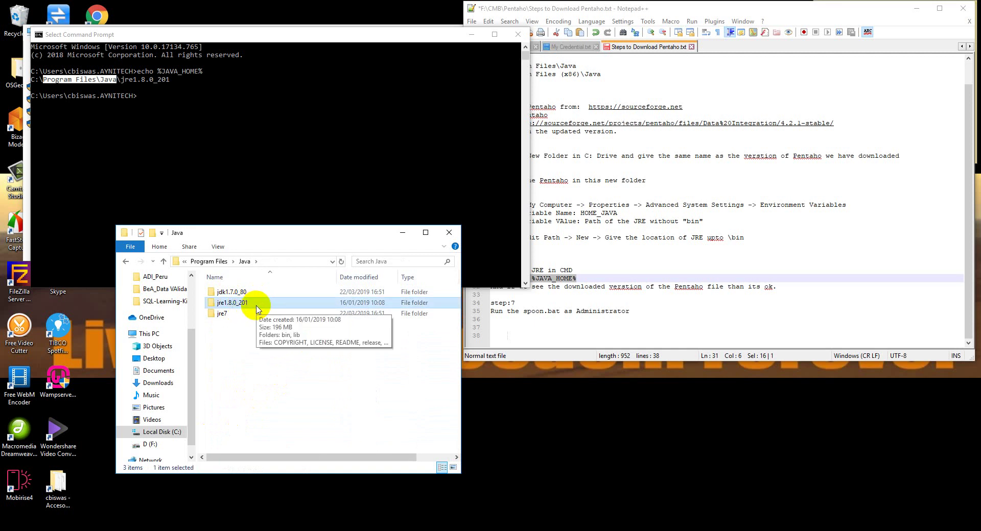
click(163, 261)
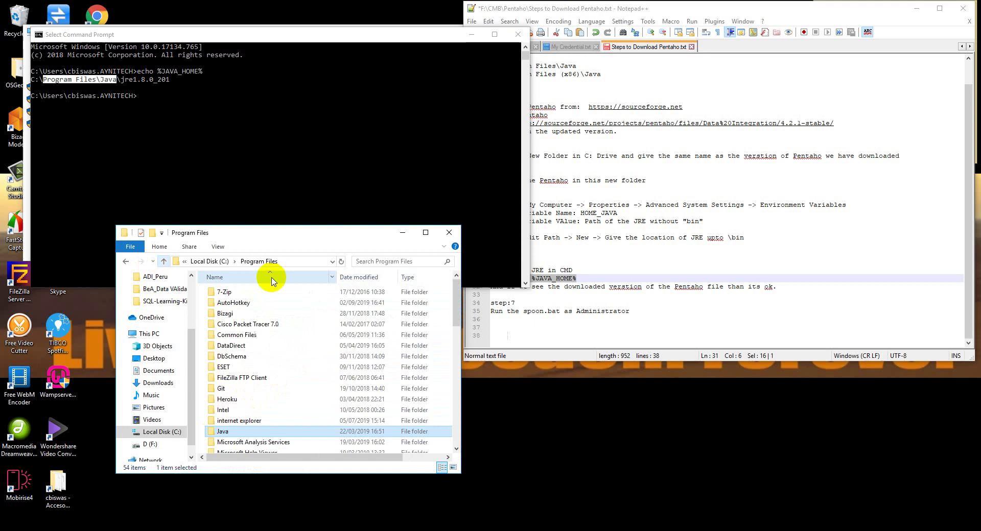
Step: Bring the Program Files window back up and open the data-integration folder inside C:\pdi-ce-8.2.0.0-342
click(402, 233)
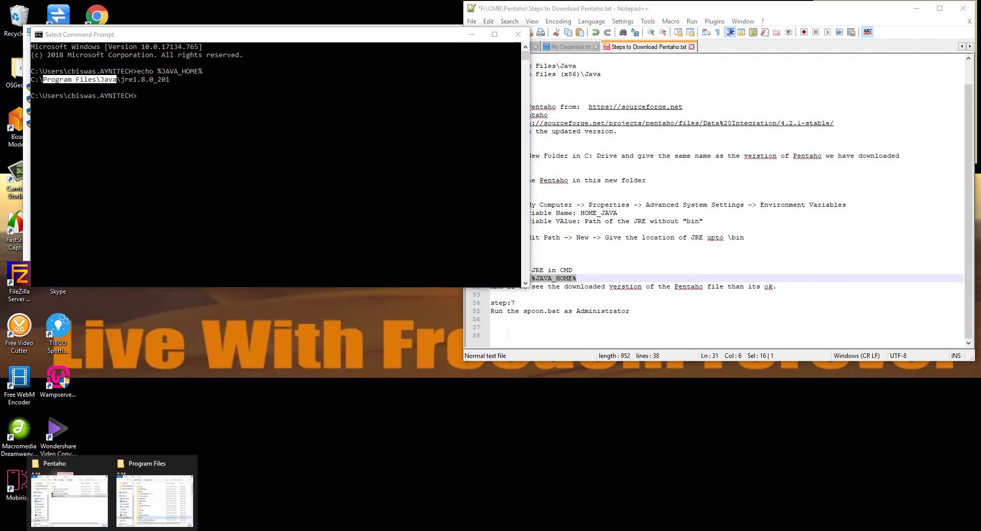
mouse_move(145, 508)
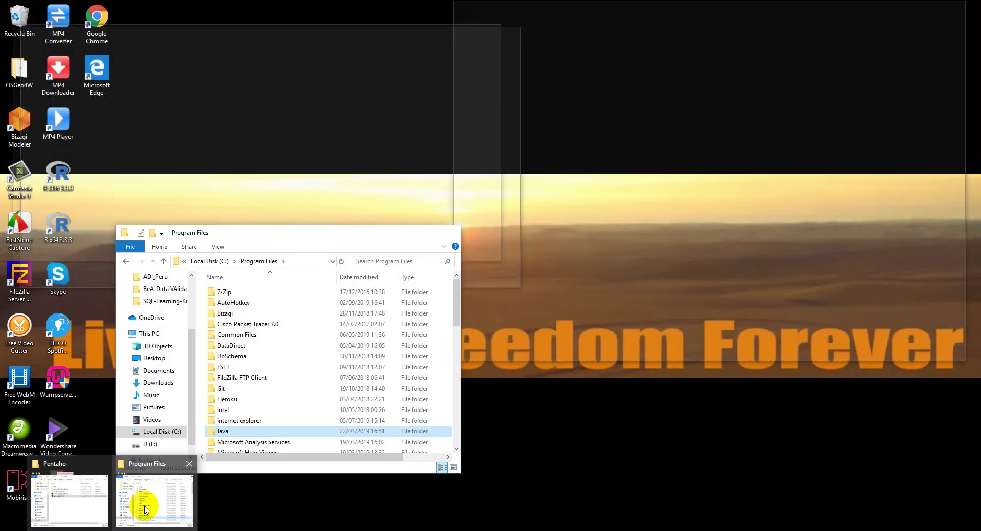
click(134, 500)
click(308, 237)
click(557, 528)
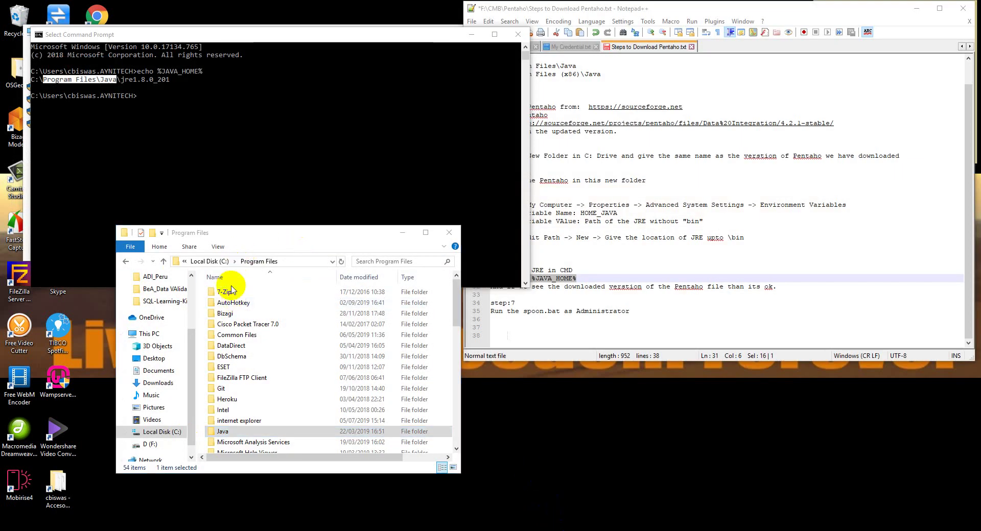
click(211, 262)
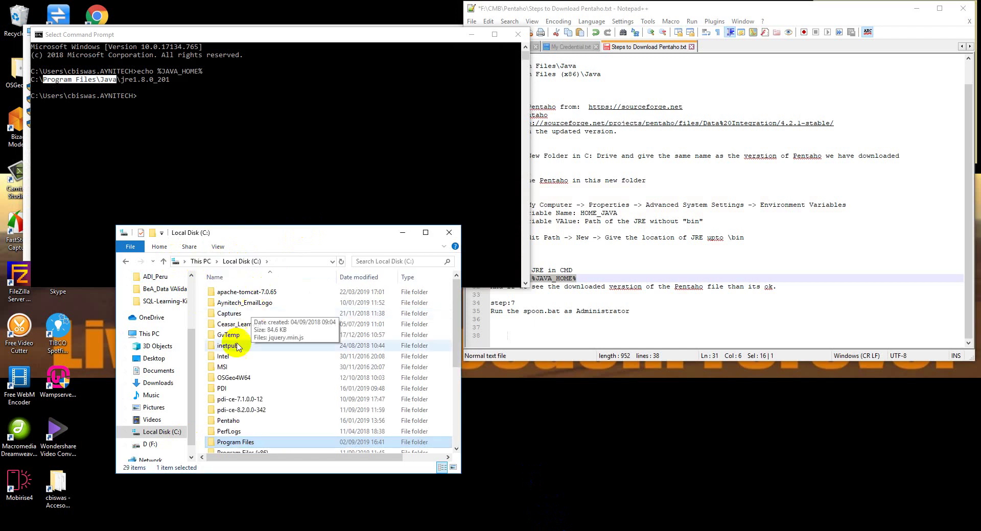
double_click(255, 409)
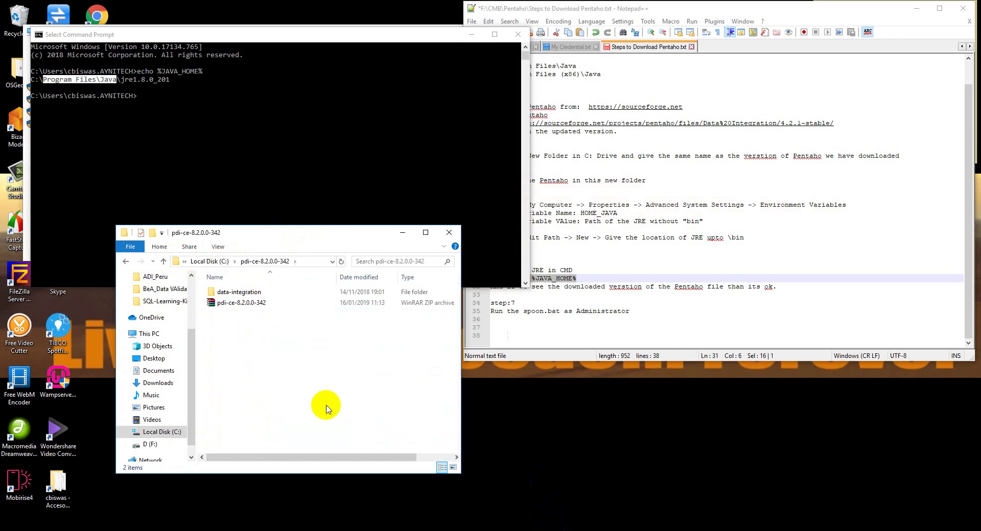
double_click(236, 295)
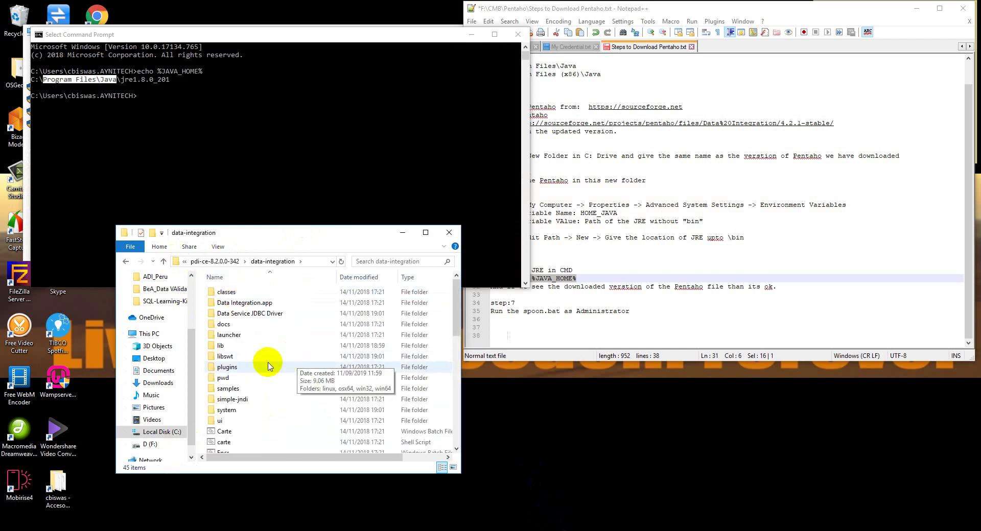
Step: Run the Spoon Windows batch file as administrator and move the File Explorer window clear of the splash screen
scroll(315, 379, down, 4)
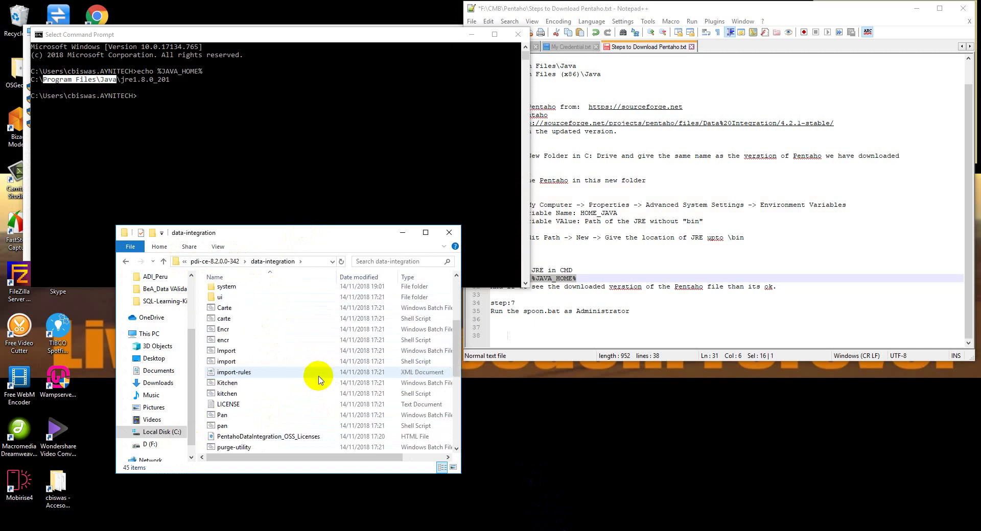
scroll(318, 379, down, 4)
scroll(318, 378, down, 2)
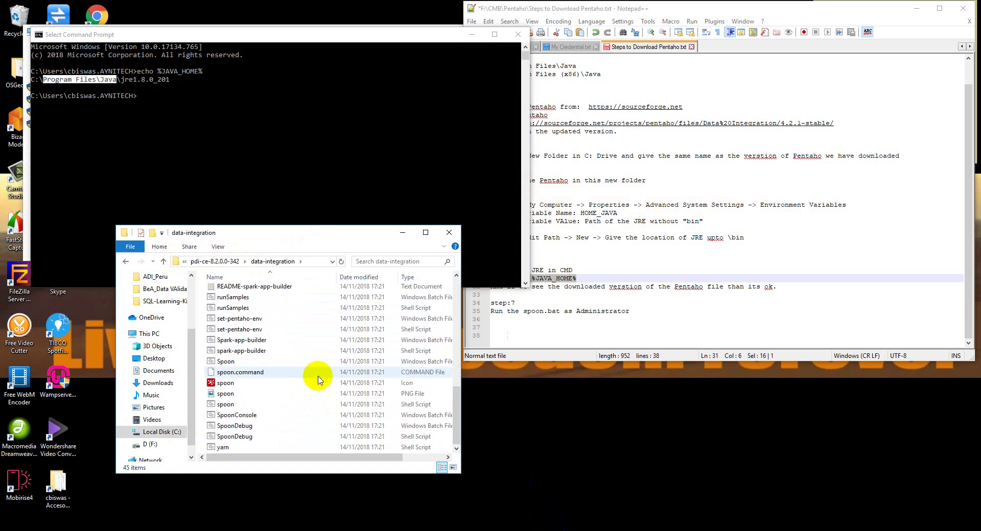
click(227, 362)
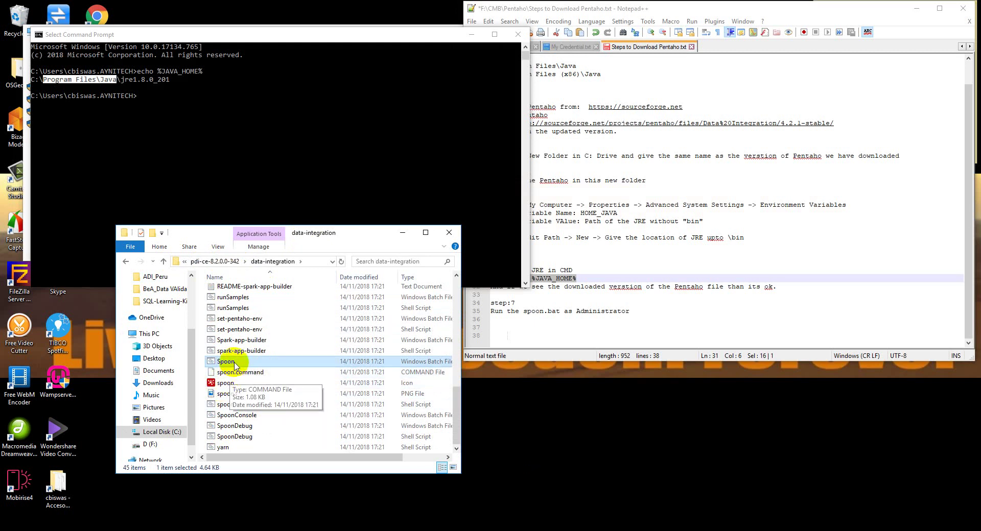
right_click(234, 365)
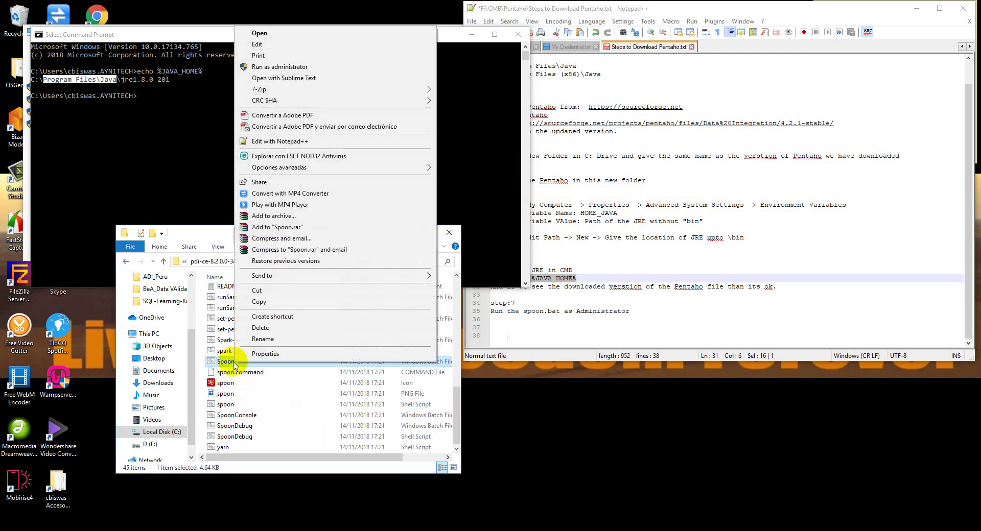
click(315, 71)
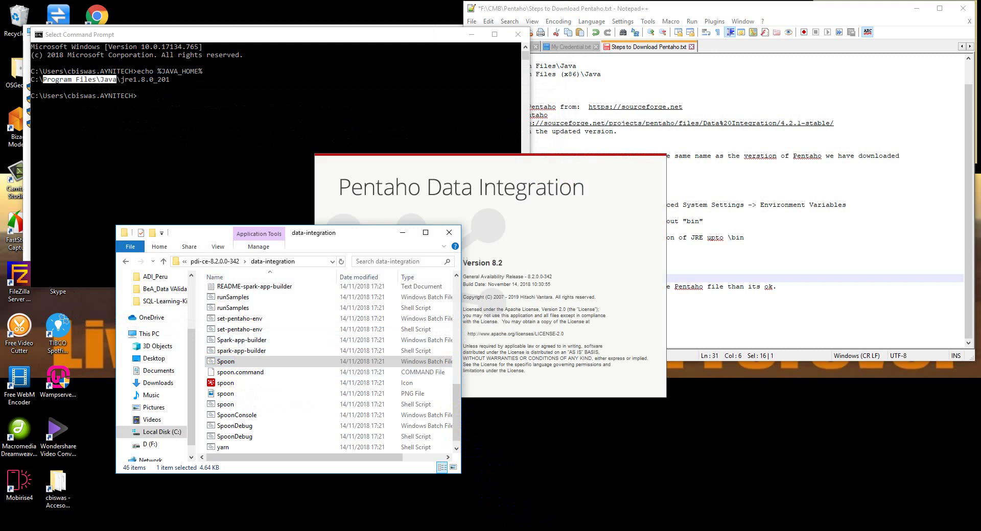
drag(370, 238, 243, 223)
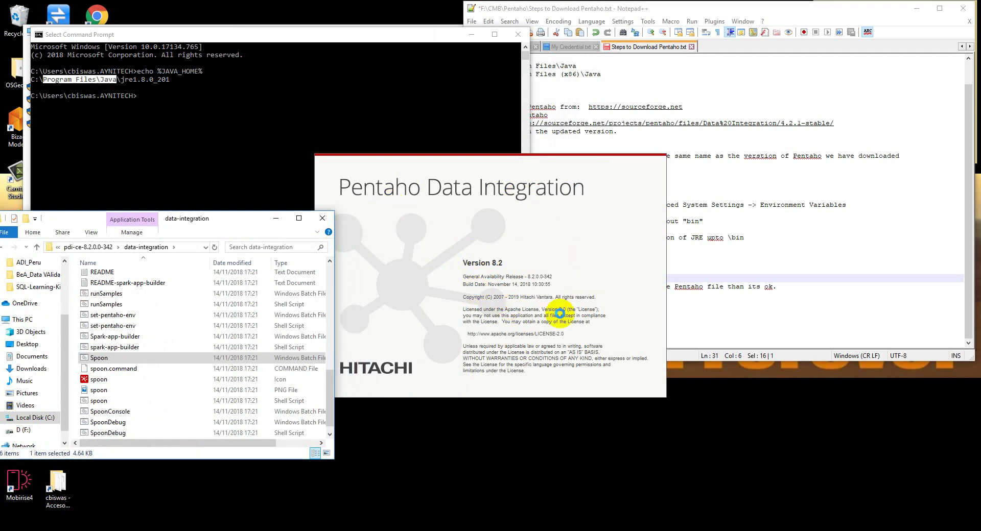
Step: Minimize the File Explorer, Command Prompt and System windows, and choose to wait for the Java program to respond
click(276, 220)
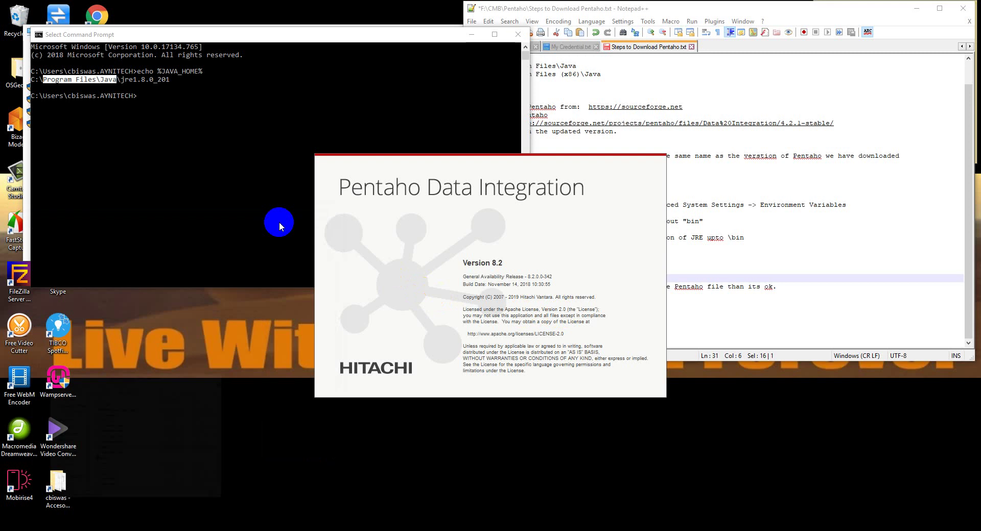
click(470, 36)
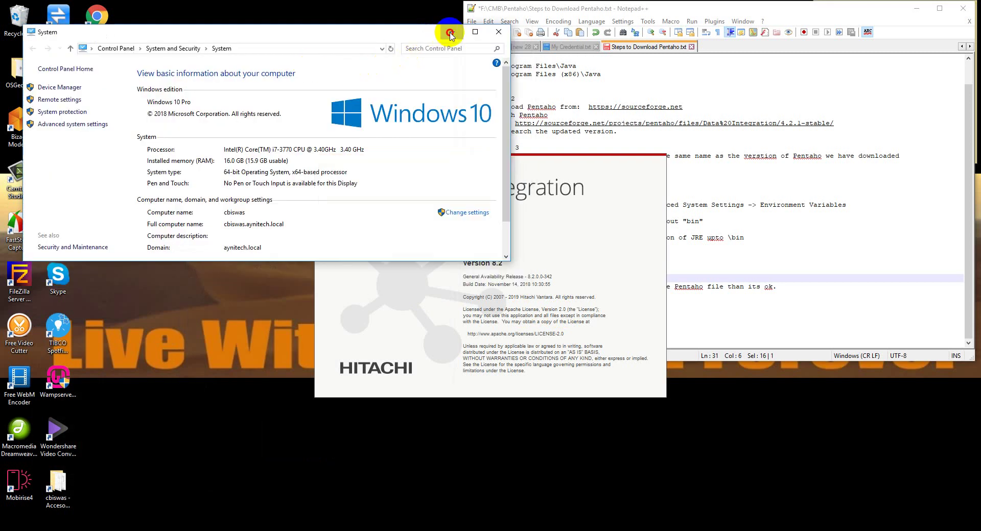
click(447, 25)
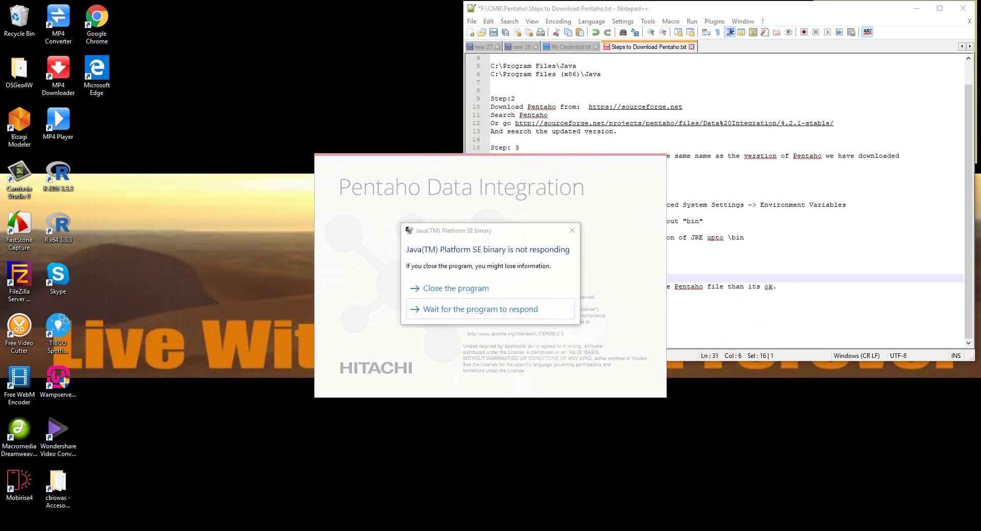
click(533, 309)
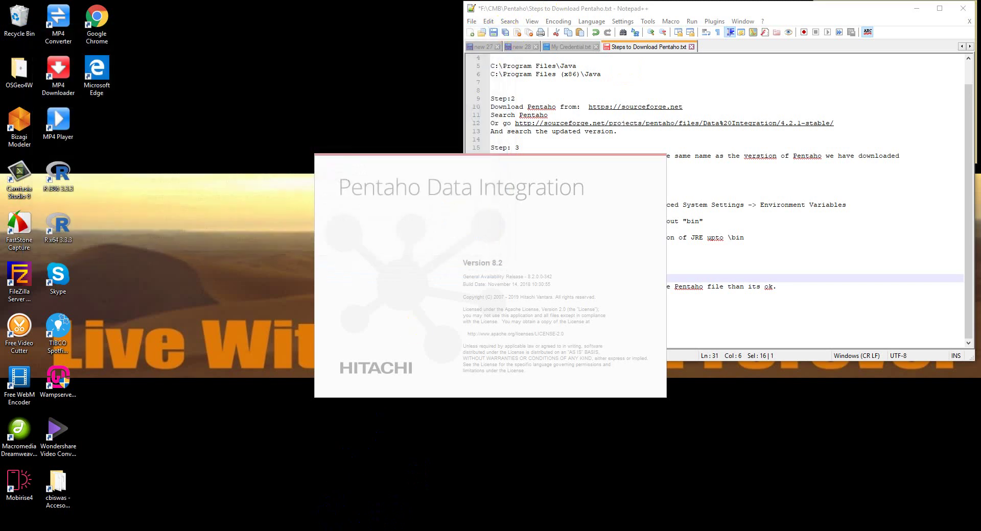
Step: Close the open data-integration and Pentaho folder windows
mouse_move(153, 508)
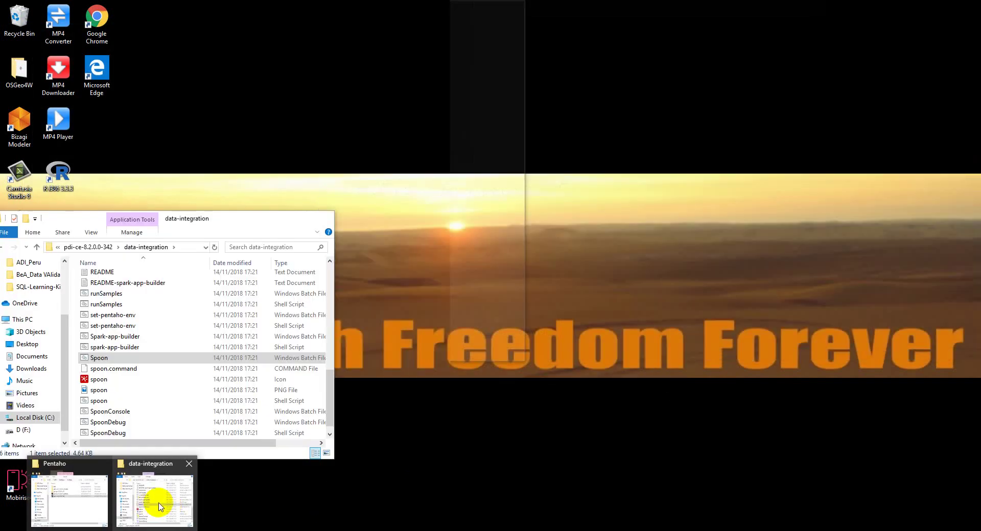
click(189, 463)
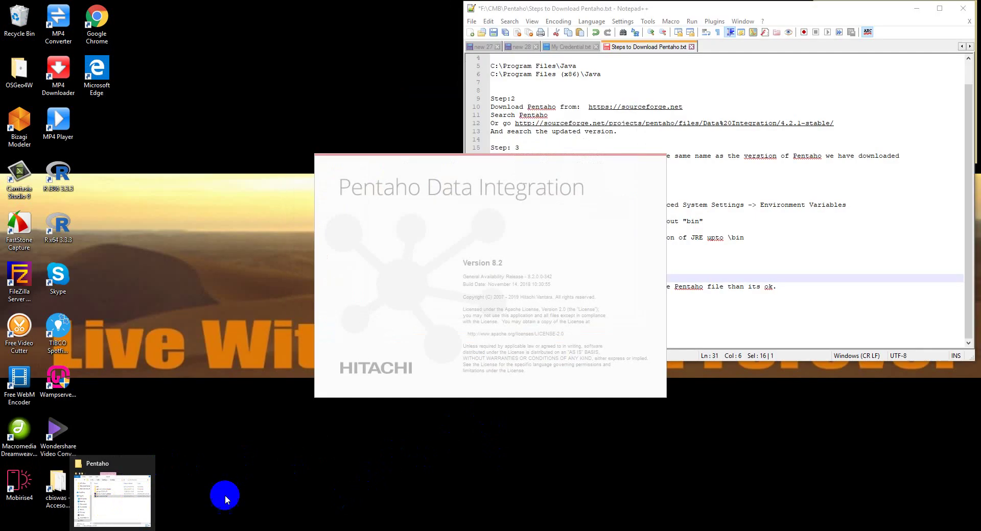
click(147, 464)
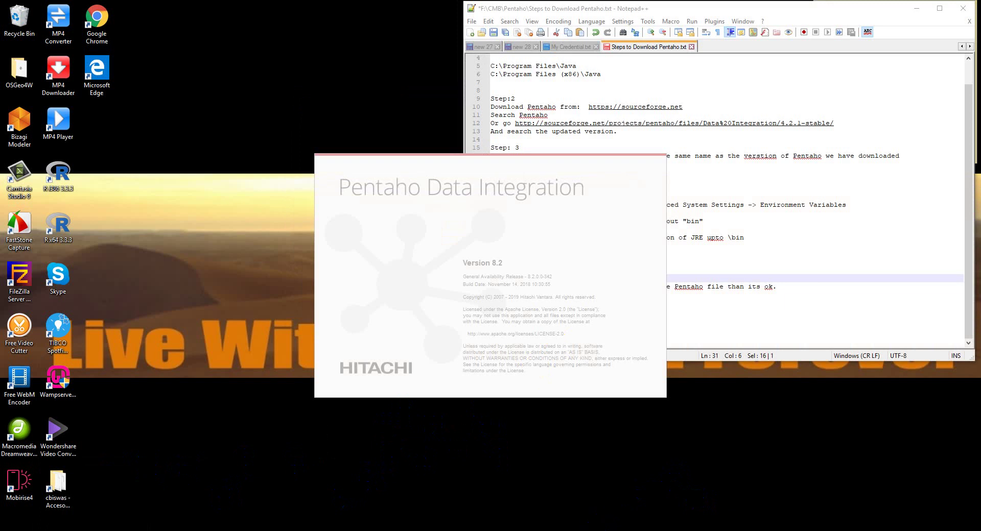
Step: Move the Login to Repository dialog lower on the screen and dismiss it without connecting to the repository
click(613, 372)
click(422, 16)
drag(411, 17, 438, 117)
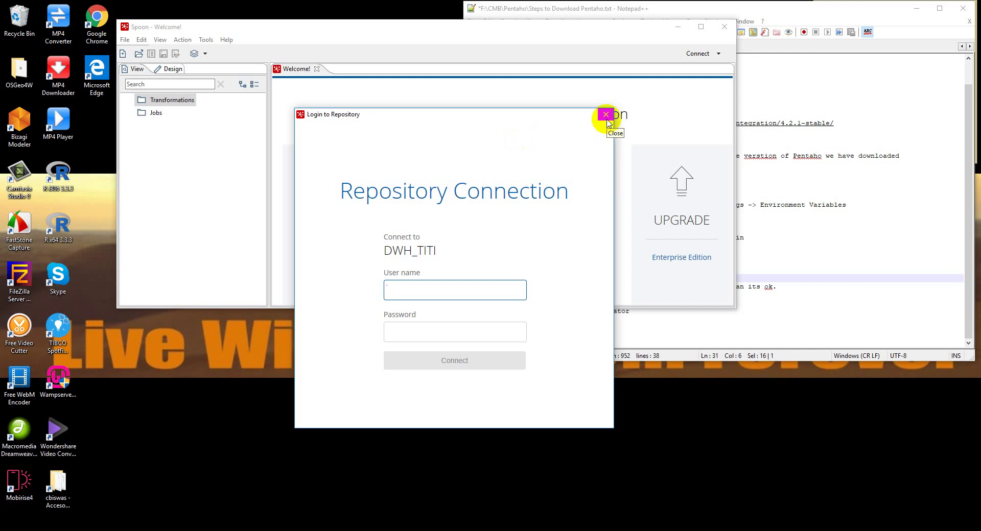
click(605, 114)
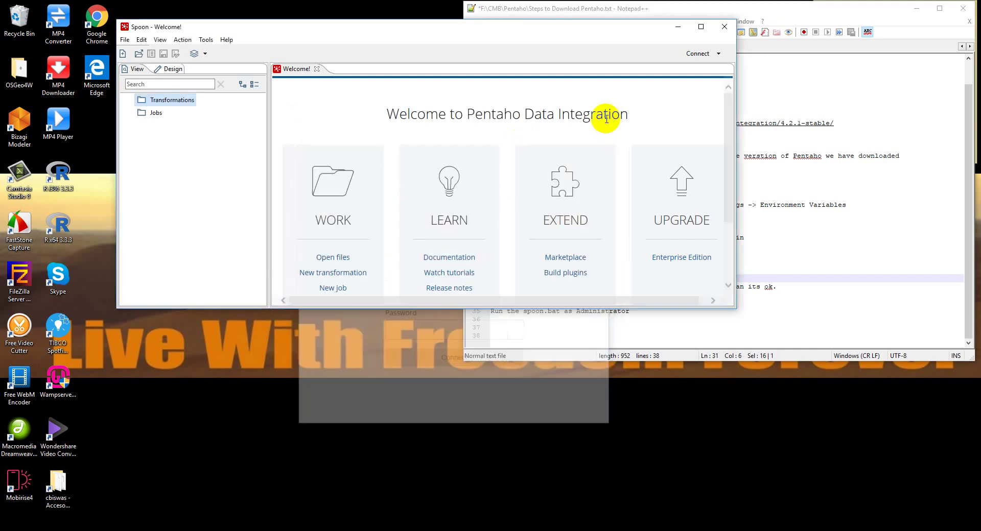
Step: Look at Spoon's file commands and create a new job
click(125, 39)
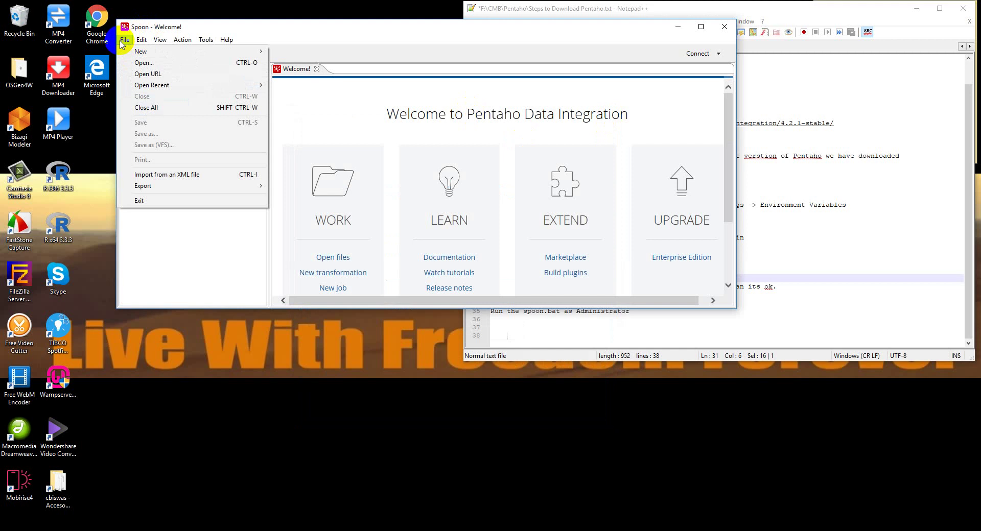
mouse_move(176, 43)
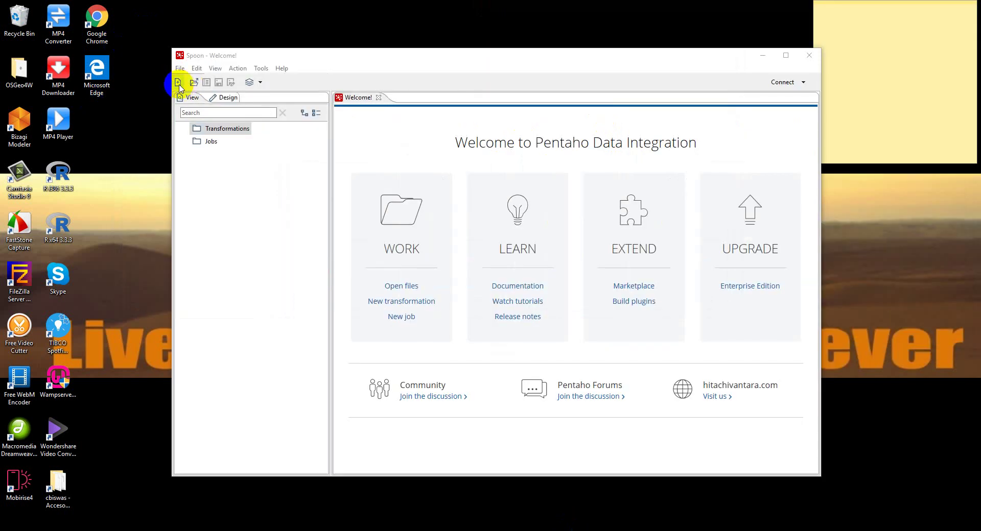
click(178, 84)
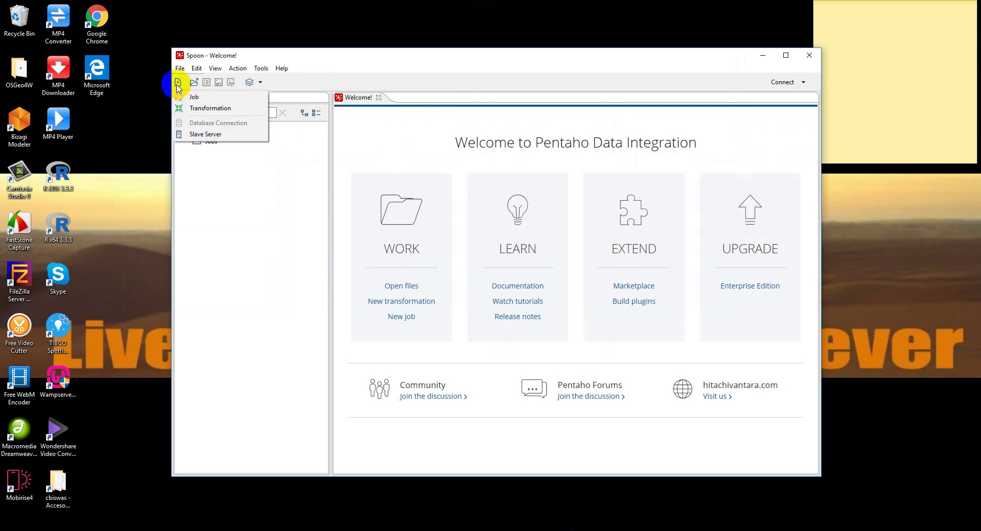
click(205, 99)
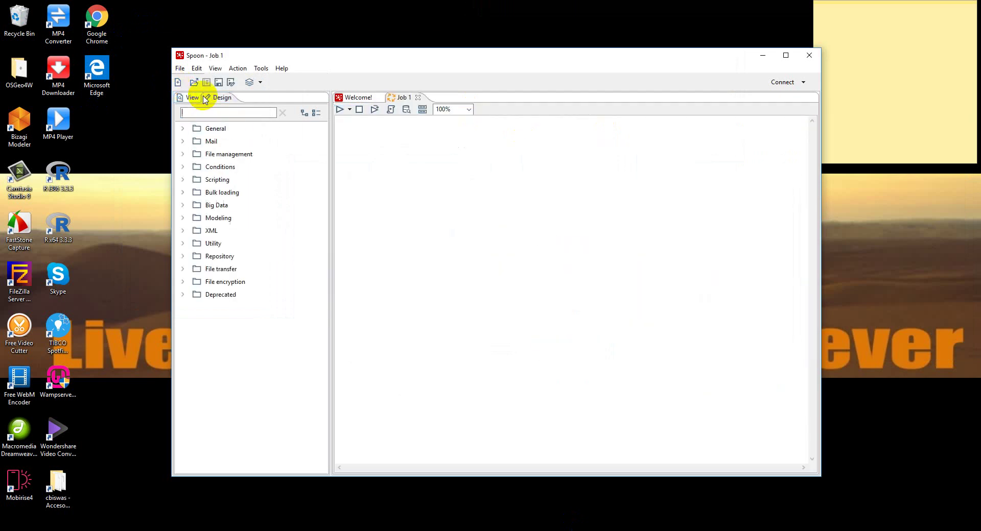
Step: Start a new database connection for the job and name it Freedom
click(178, 84)
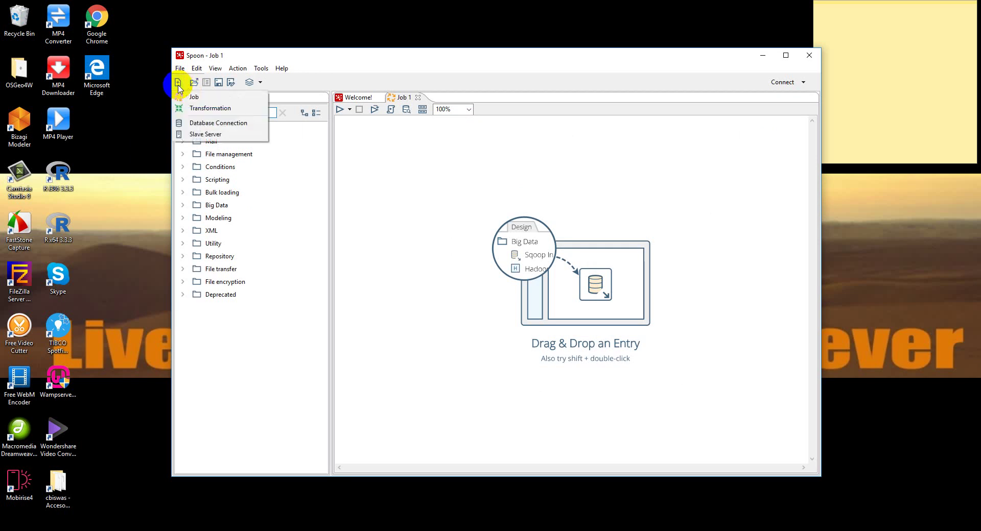
click(230, 123)
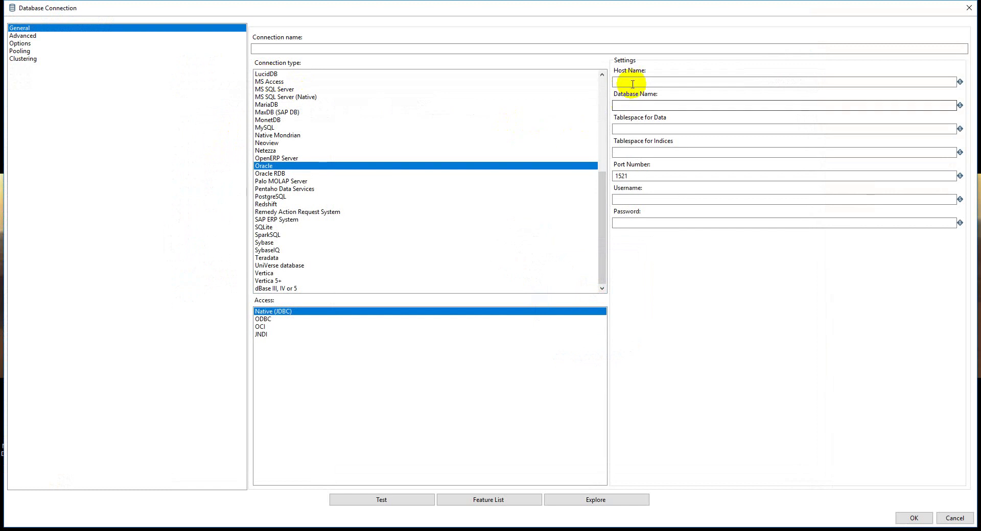
click(630, 83)
click(296, 49)
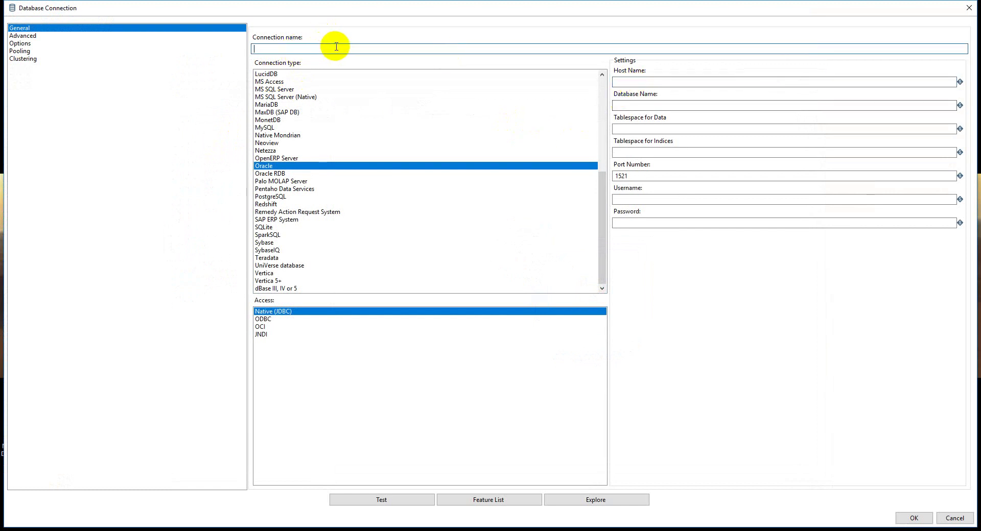
text(Freedom)
Step: Set the connection's host name to 192.168.1.4 and its database name to DWH_, and go on to the username and password fields
click(650, 81)
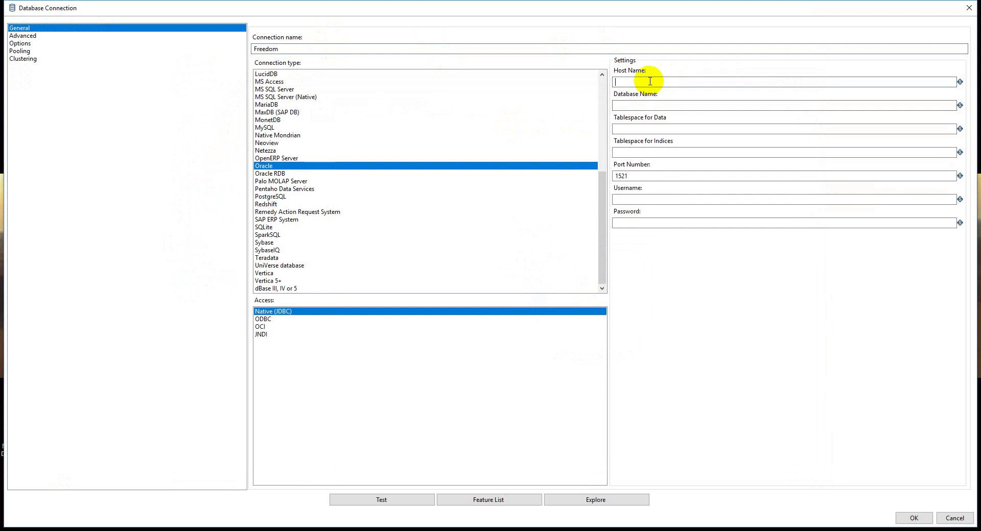
text(192.168.1.4)
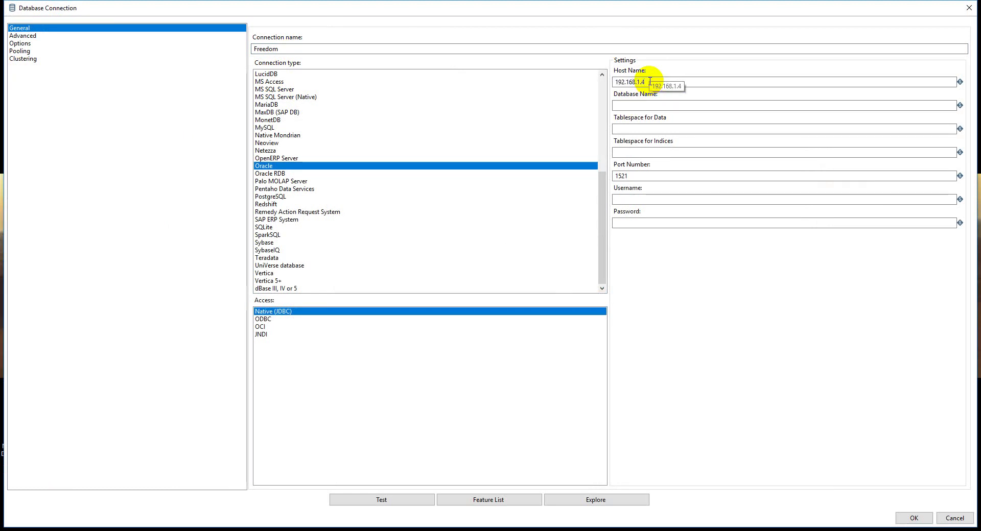
click(641, 105)
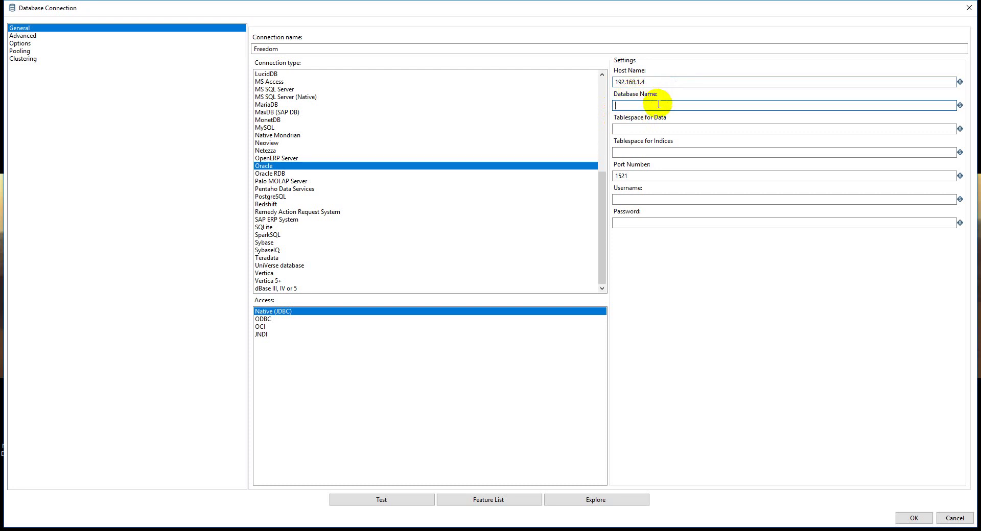
text(DWH_)
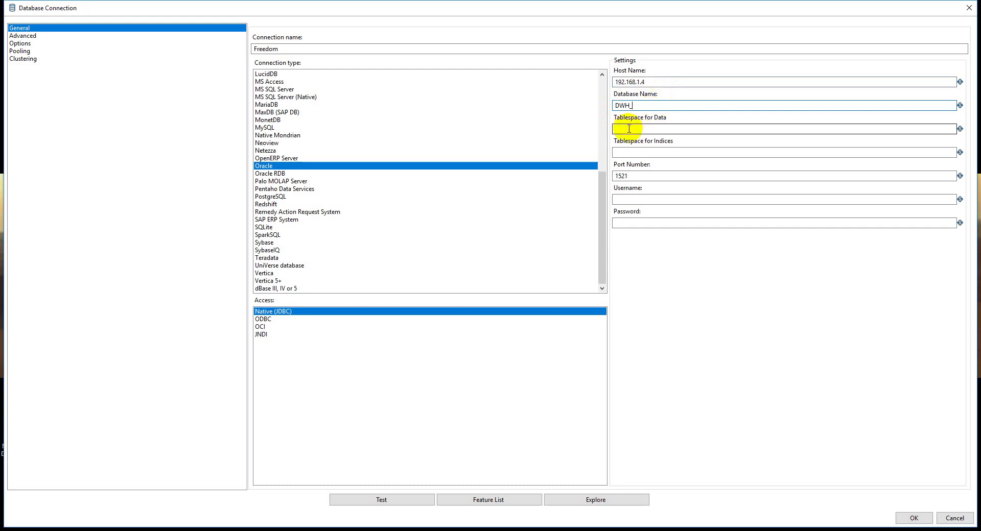
click(646, 199)
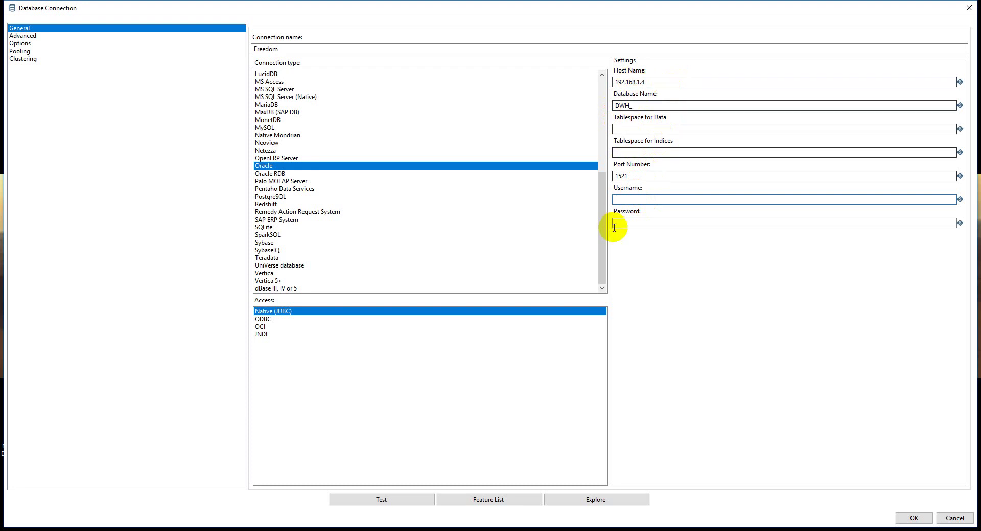
click(631, 223)
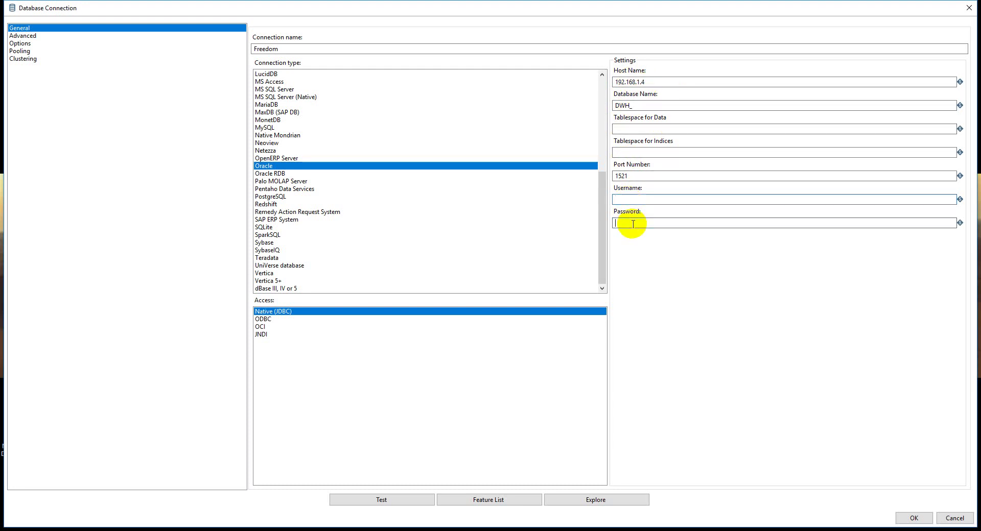